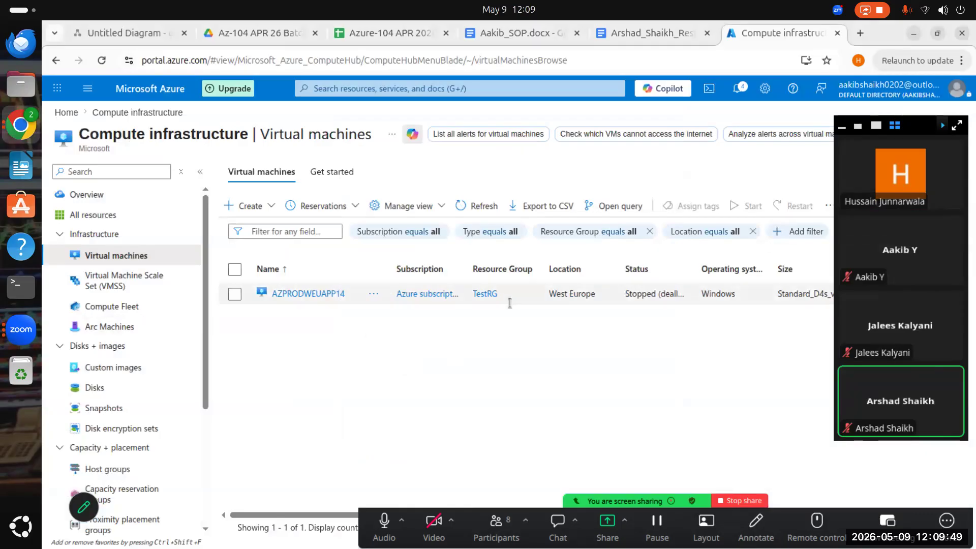
- Refresh the virtual machines list, collapse the side menu and meeting panel, and open the AZPRODWEUAPP14 virtual machine
click(475, 207)
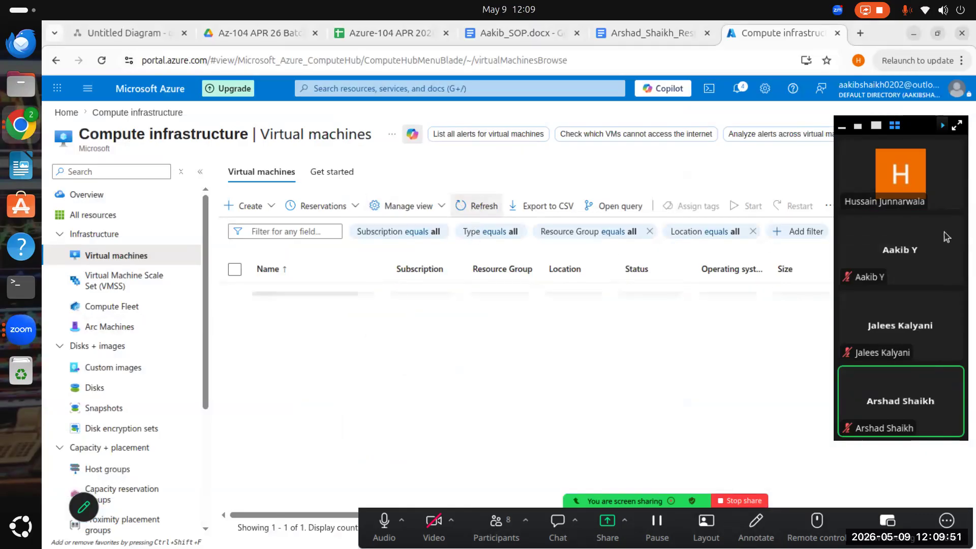
click(843, 128)
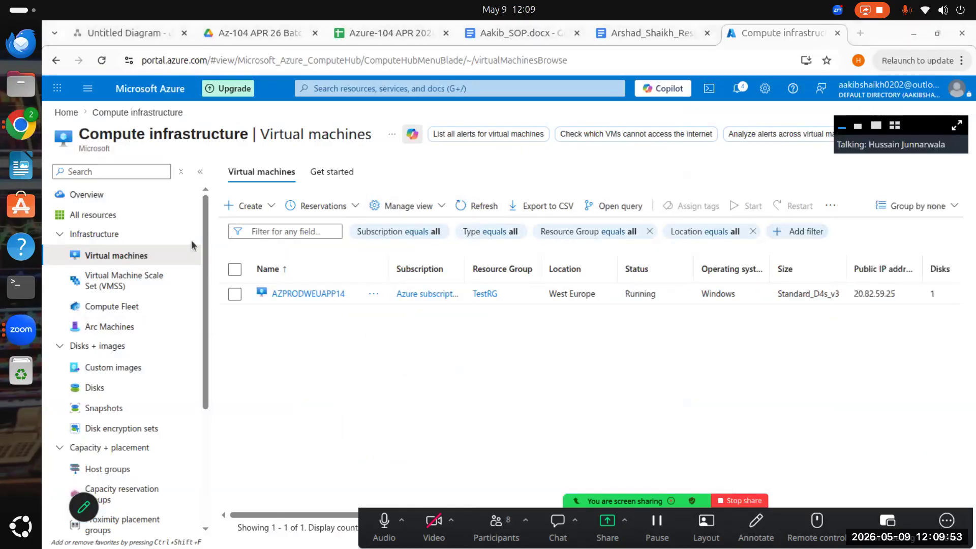
click(201, 171)
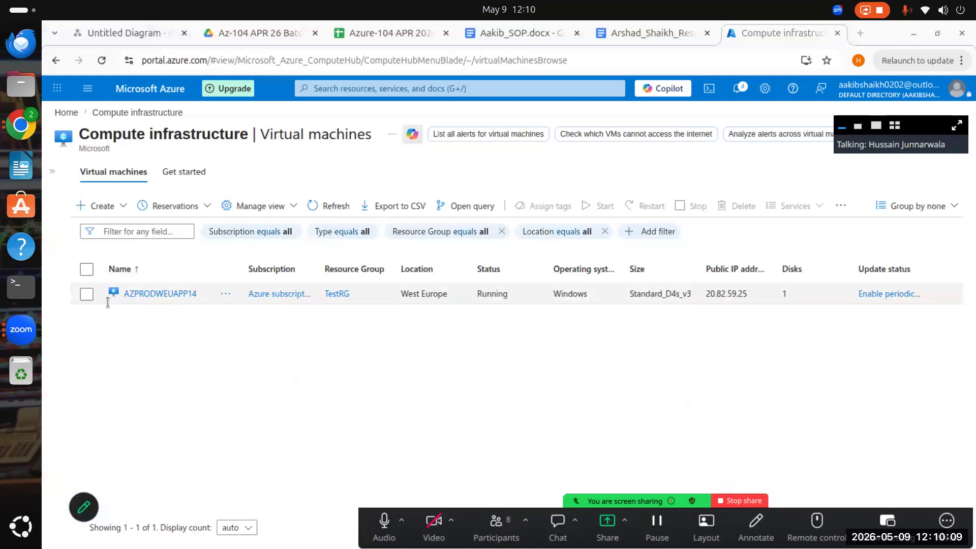
click(87, 295)
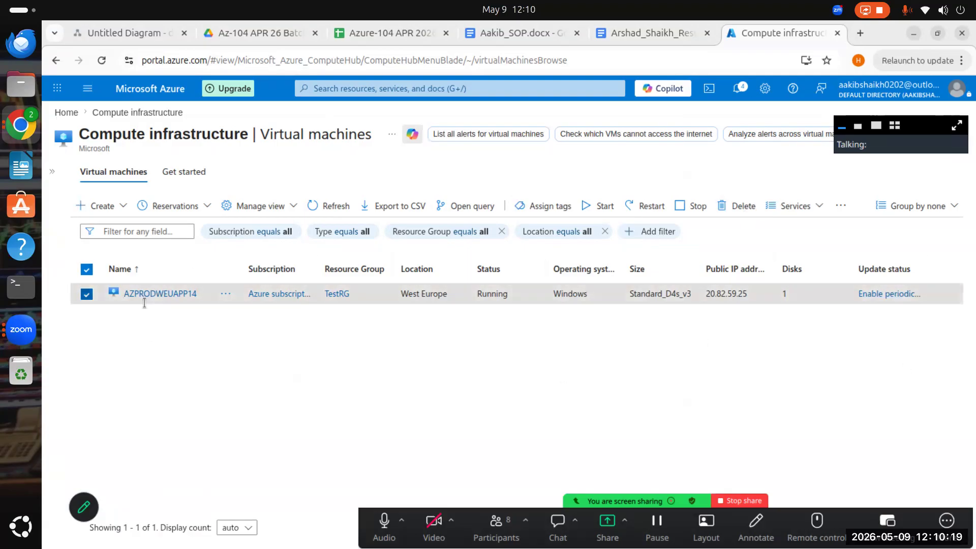
click(87, 270)
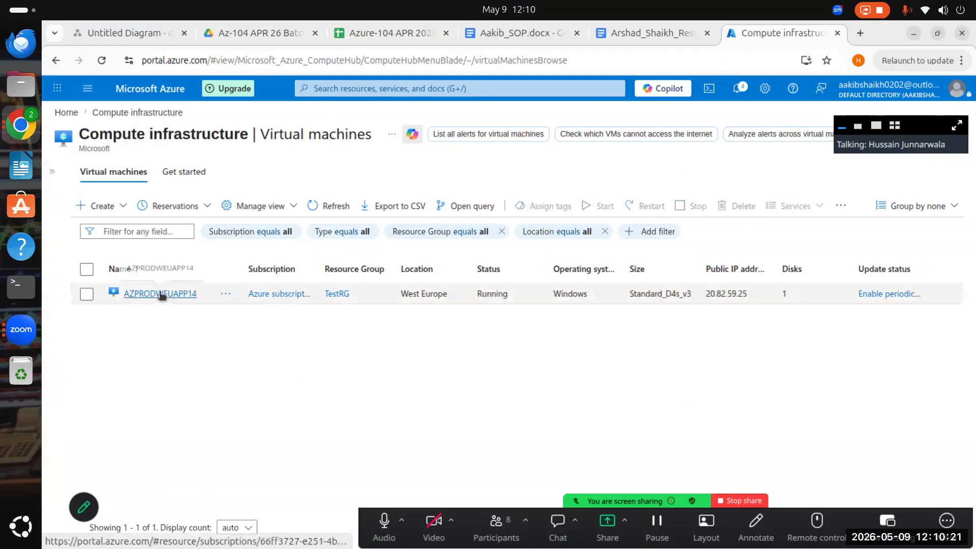
click(150, 293)
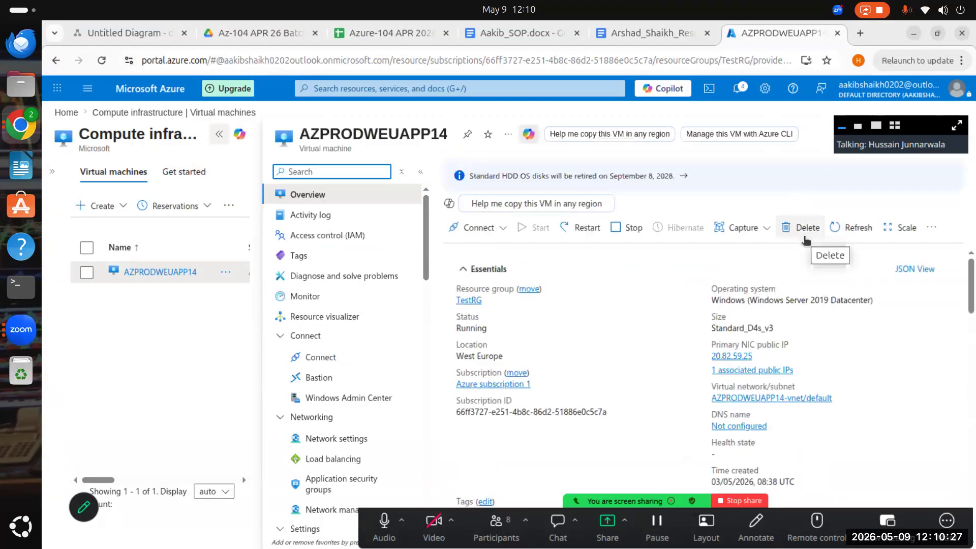
- Go to the resource groups list, check the East US group, and open the TestRG resource group
click(474, 90)
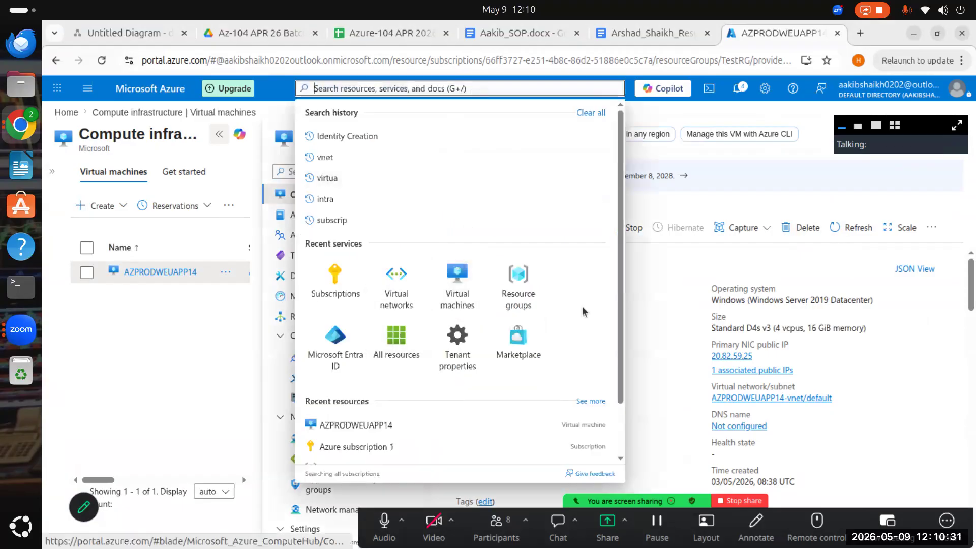
click(519, 285)
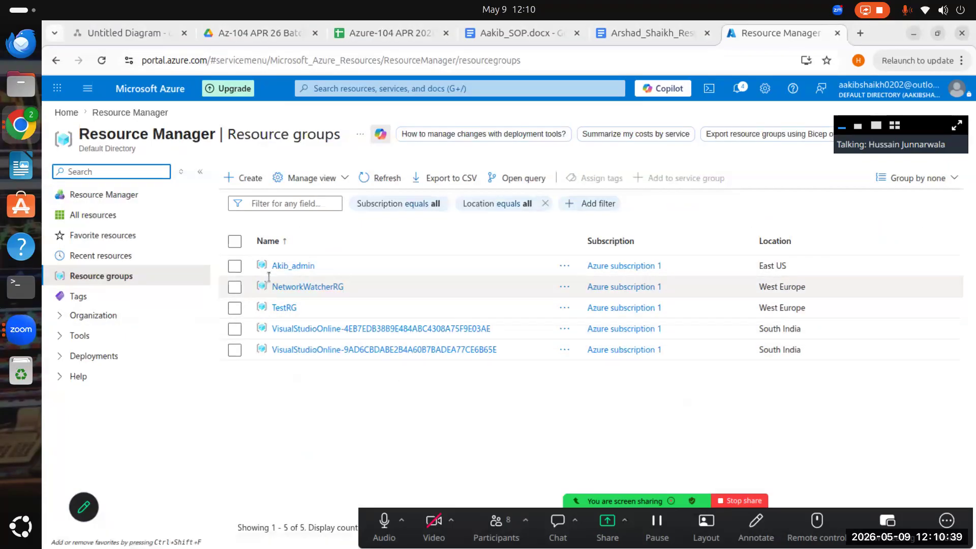
click(291, 266)
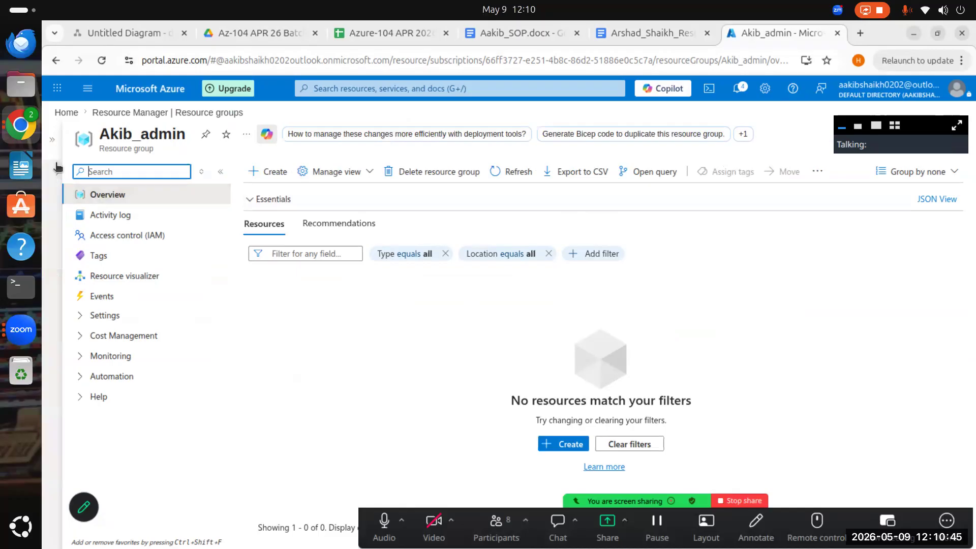
click(170, 112)
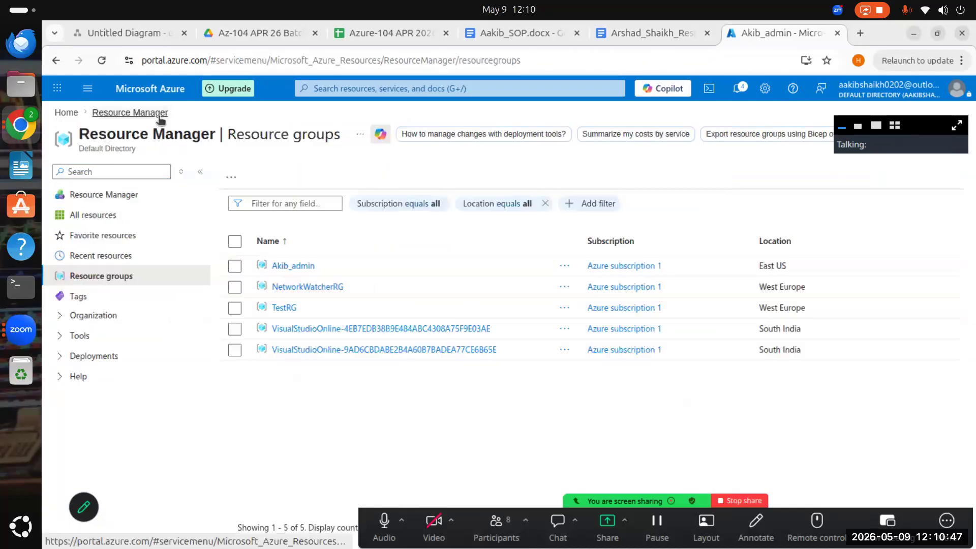
click(287, 308)
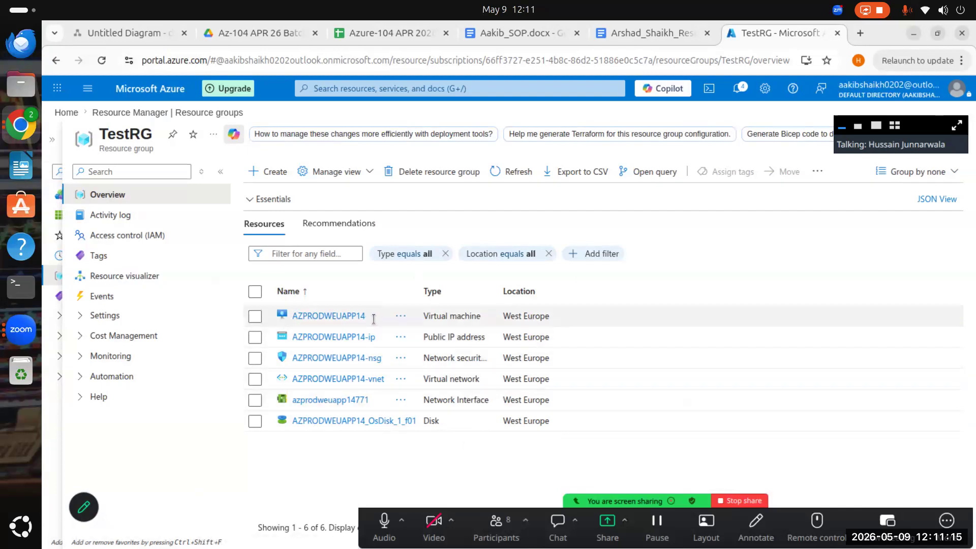
- Widen the Name column of TestRG's resource list and show hidden resource types
drag(373, 314, 290, 316)
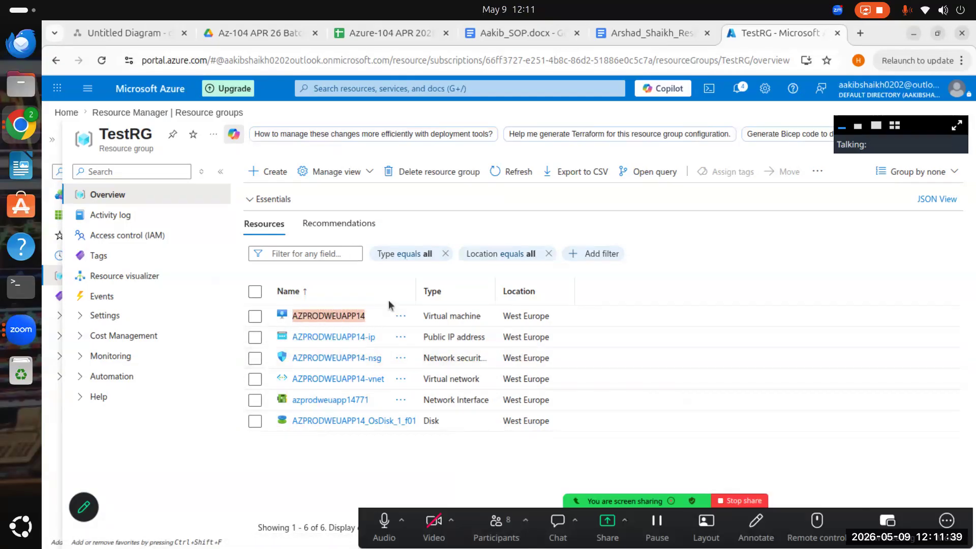
mouse_move(416, 300)
mouse_down()
mouse_move(446, 300)
mouse_move(433, 300)
mouse_up()
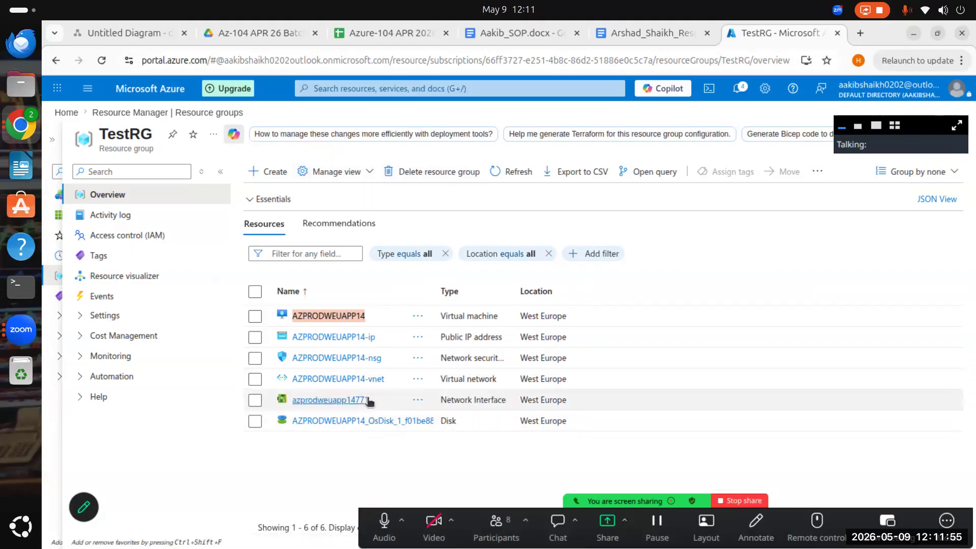
click(370, 180)
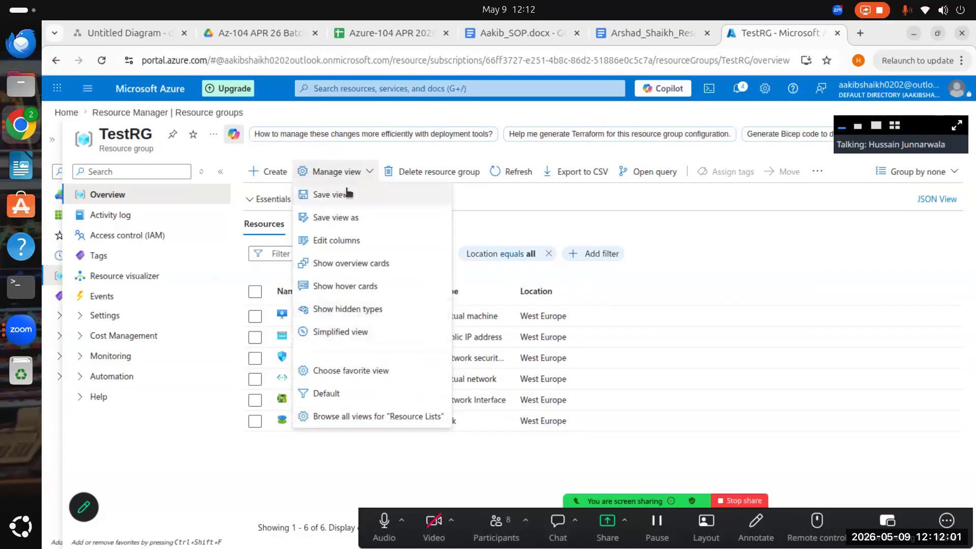
click(363, 311)
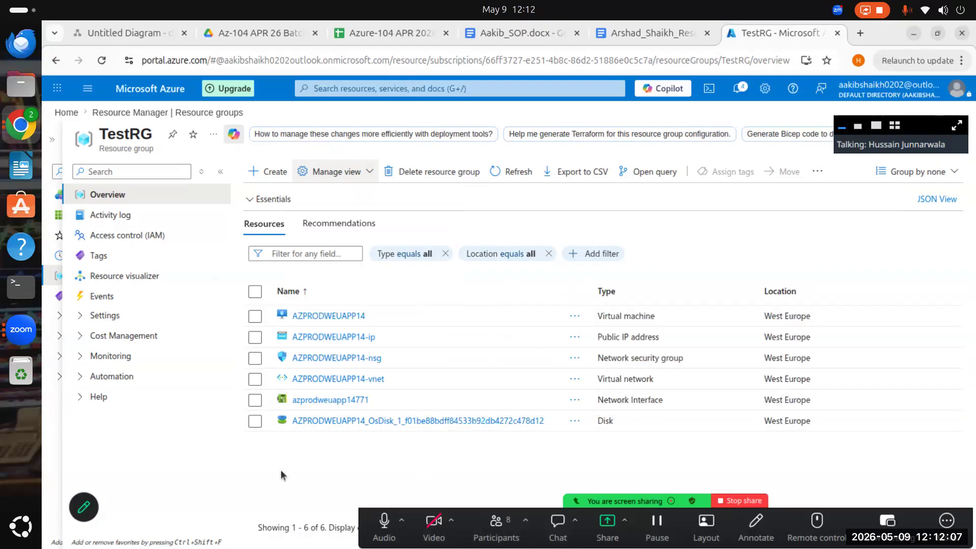
click(363, 173)
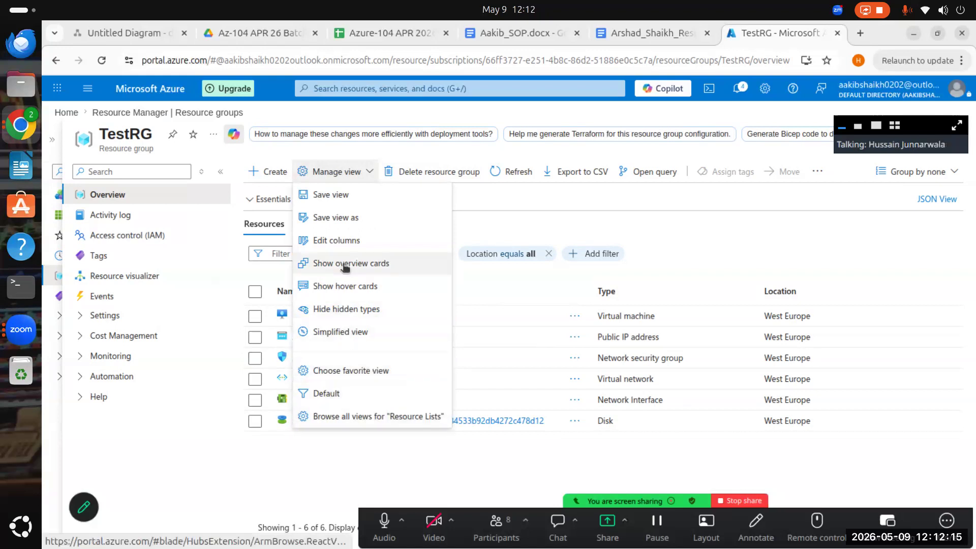
click(756, 258)
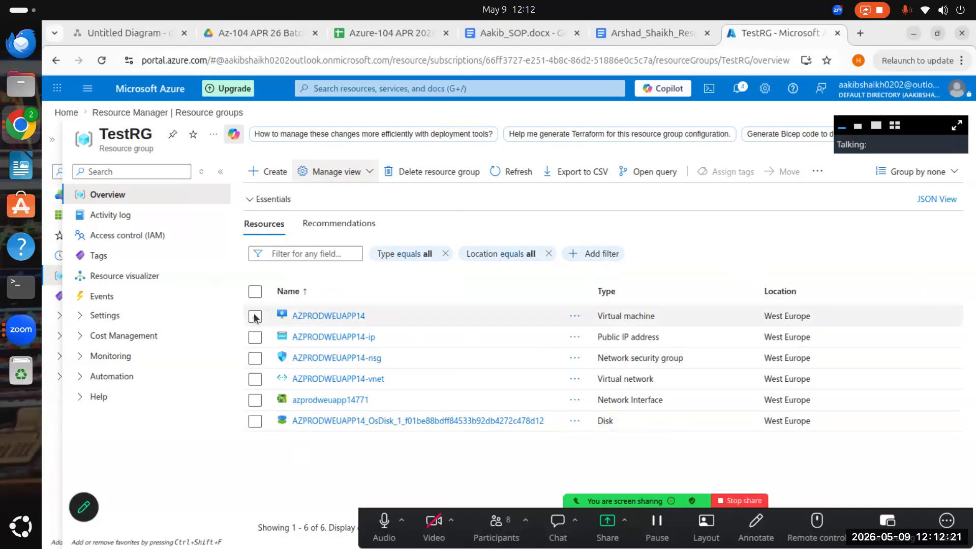
- Select all resources in TestRG and permanently delete them, entering "delete" as the confirmation
click(255, 292)
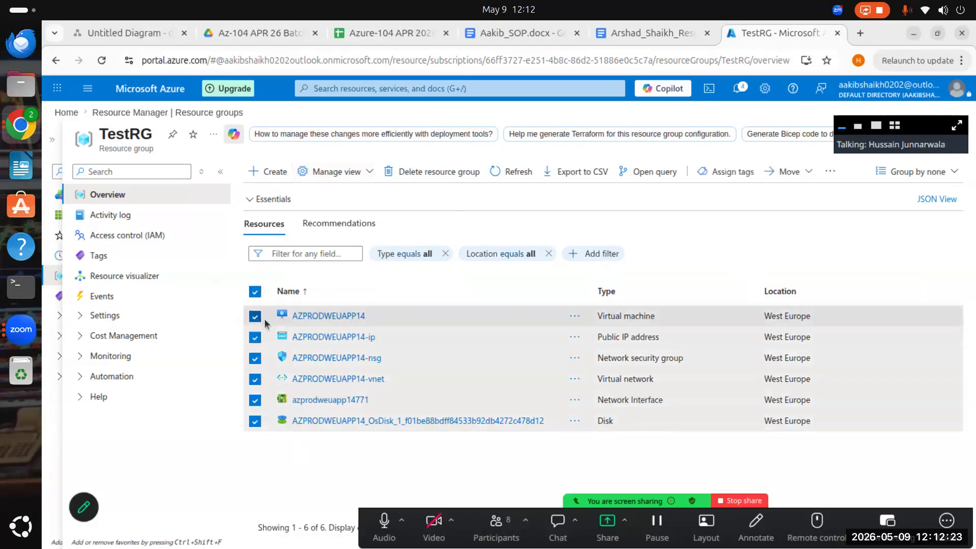
click(798, 172)
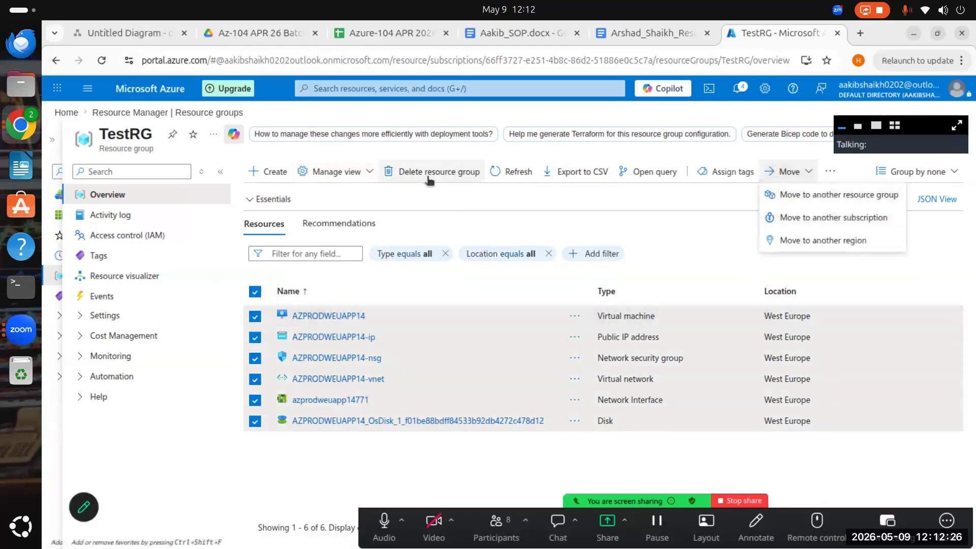
click(831, 171)
click(862, 197)
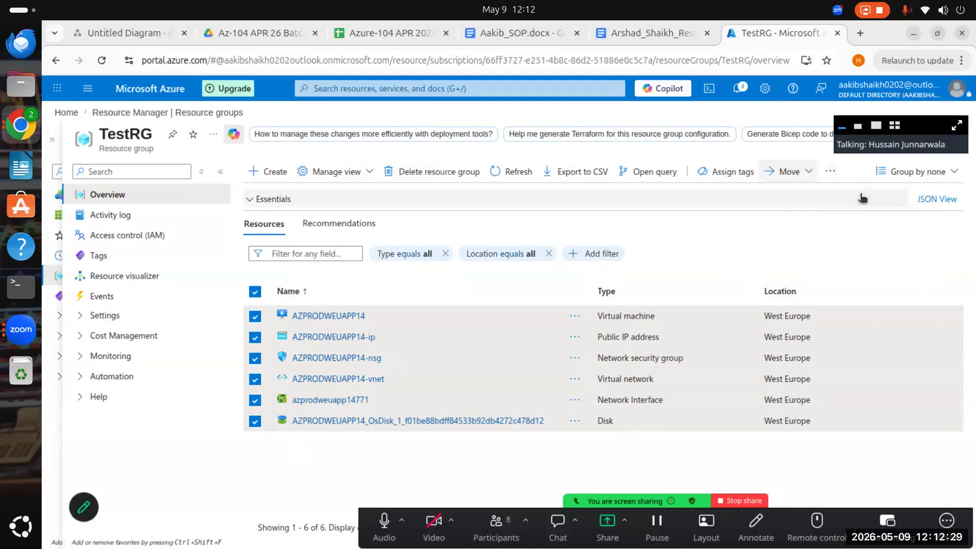
click(511, 494)
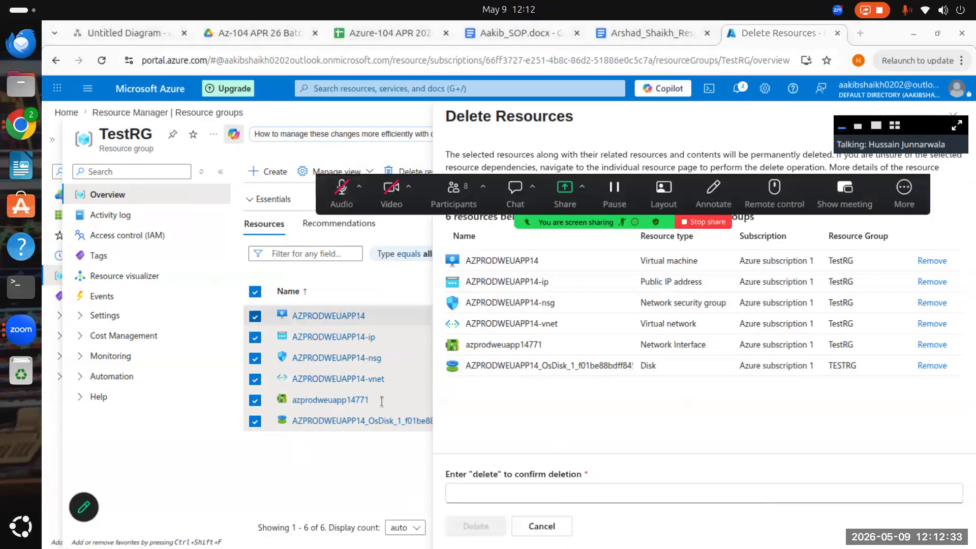
click(486, 492)
text(delete)
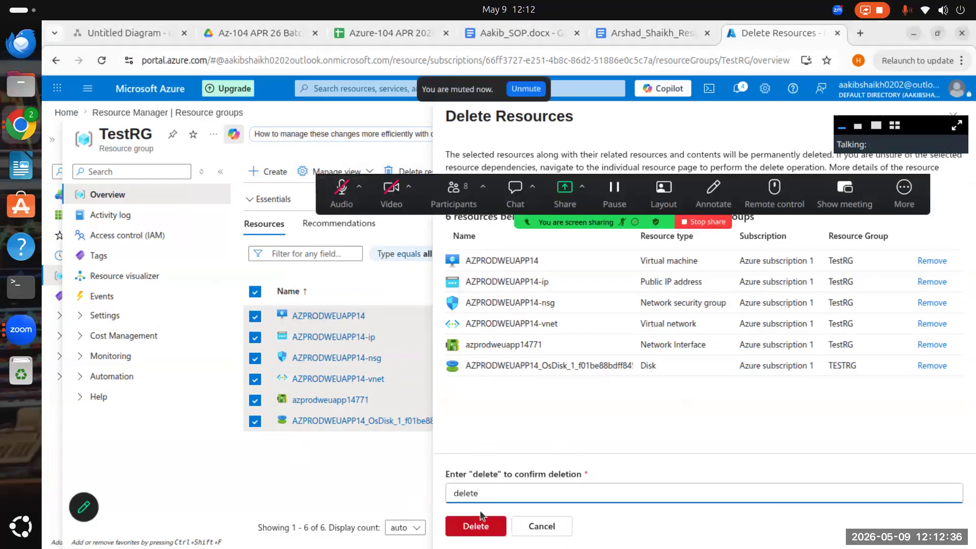
click(481, 519)
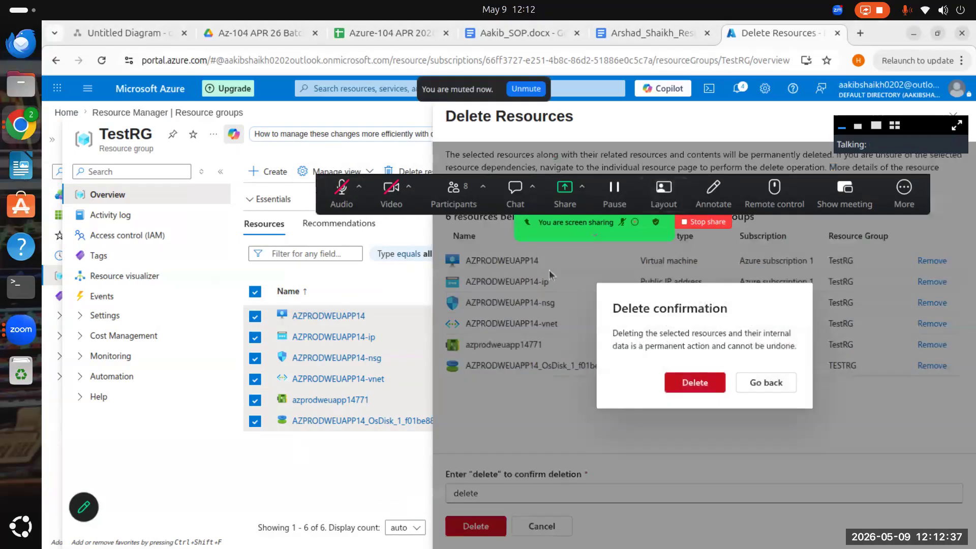
click(696, 387)
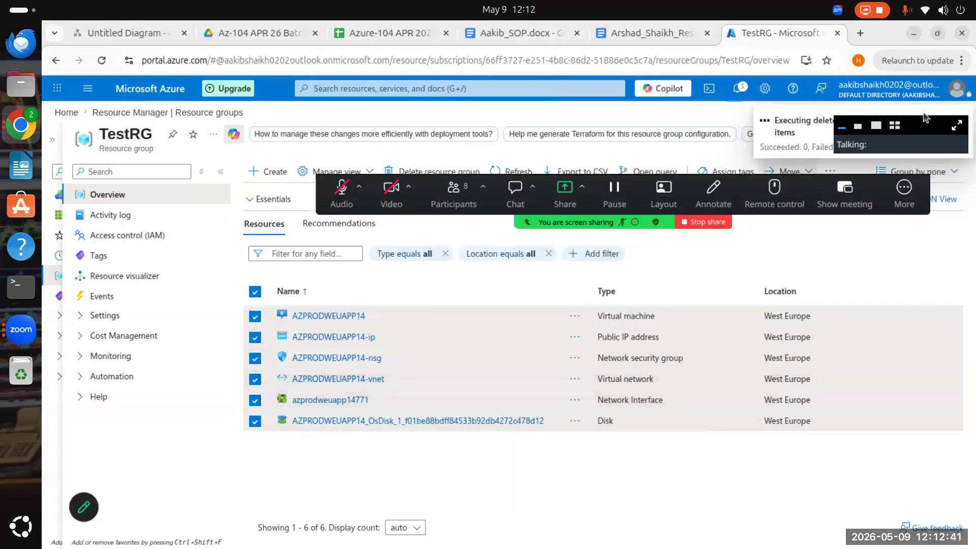
- Move the floating meeting panel aside, then duplicate the TestRG browser tab and dismiss its credit notification
click(844, 131)
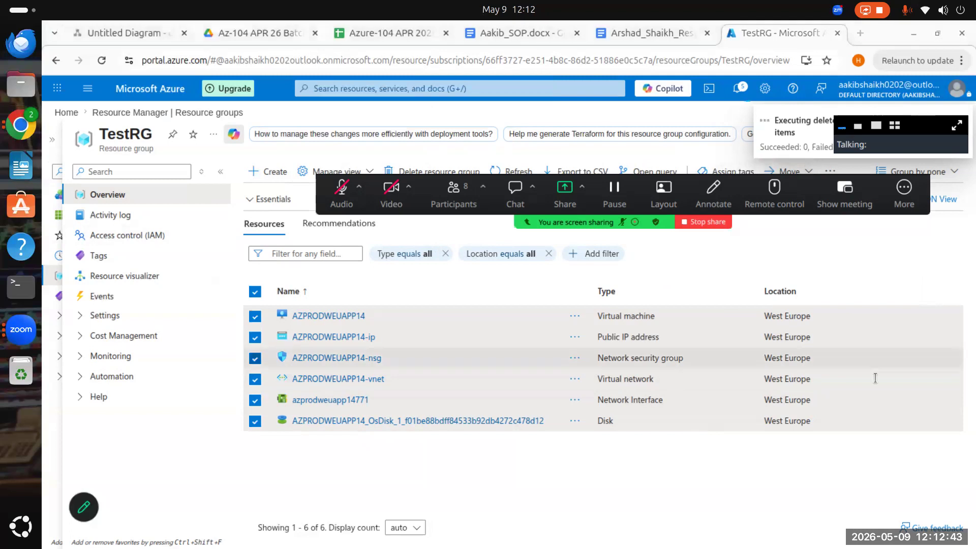
drag(845, 130, 974, 243)
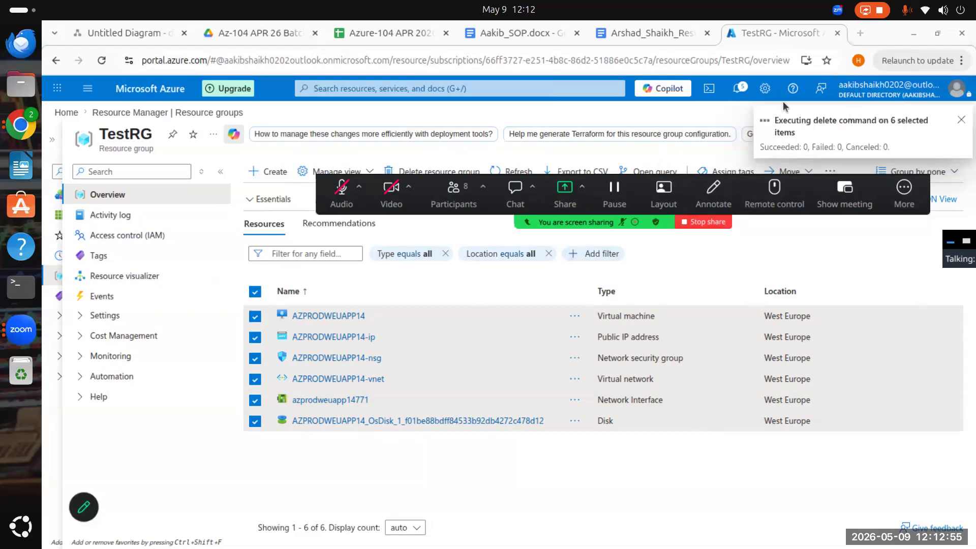
right_click(762, 27)
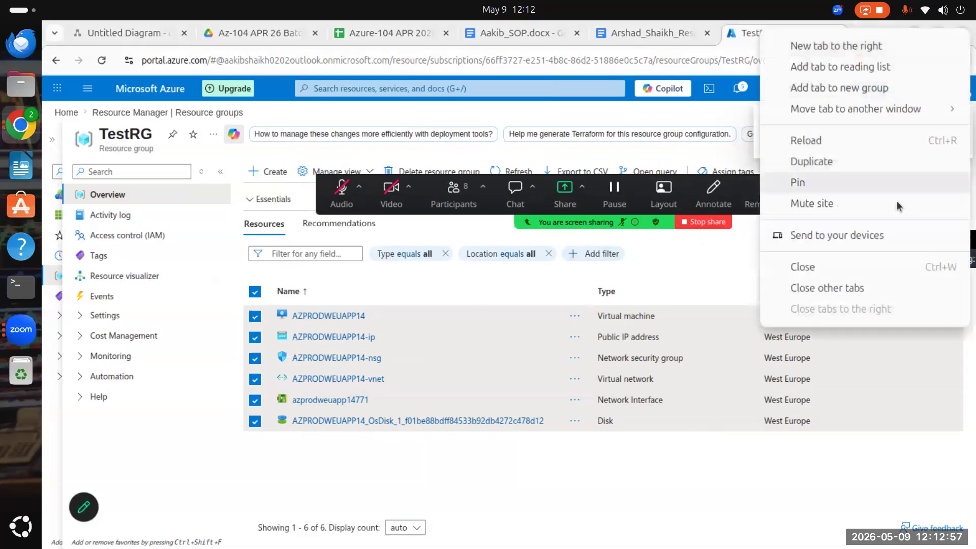
click(801, 162)
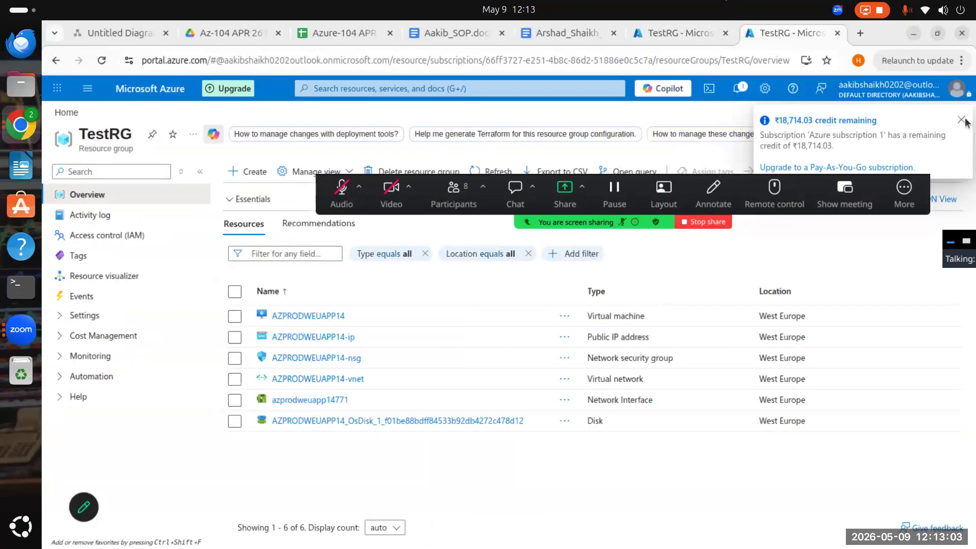
click(962, 122)
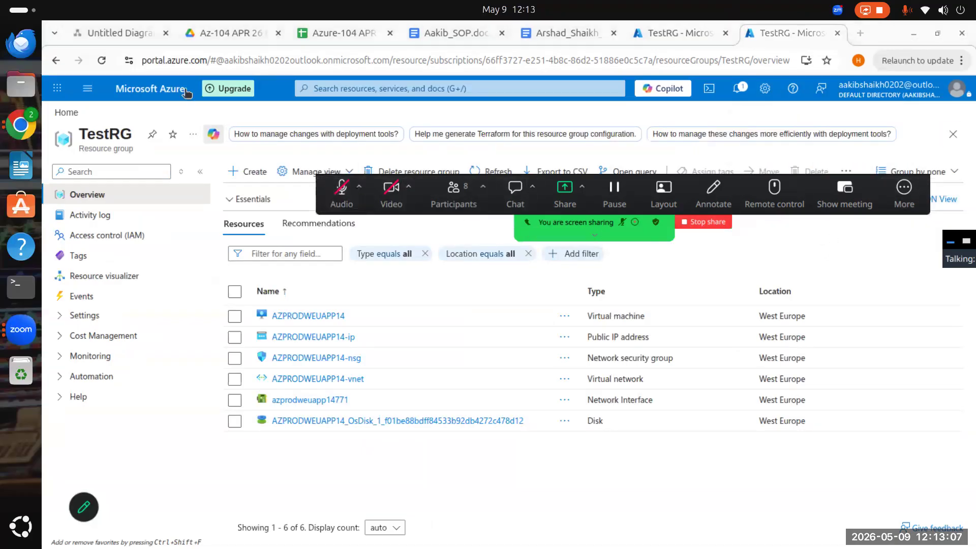
- Unmute the meeting audio and open the Virtual machines service from the recent services in the duplicated tab
click(377, 90)
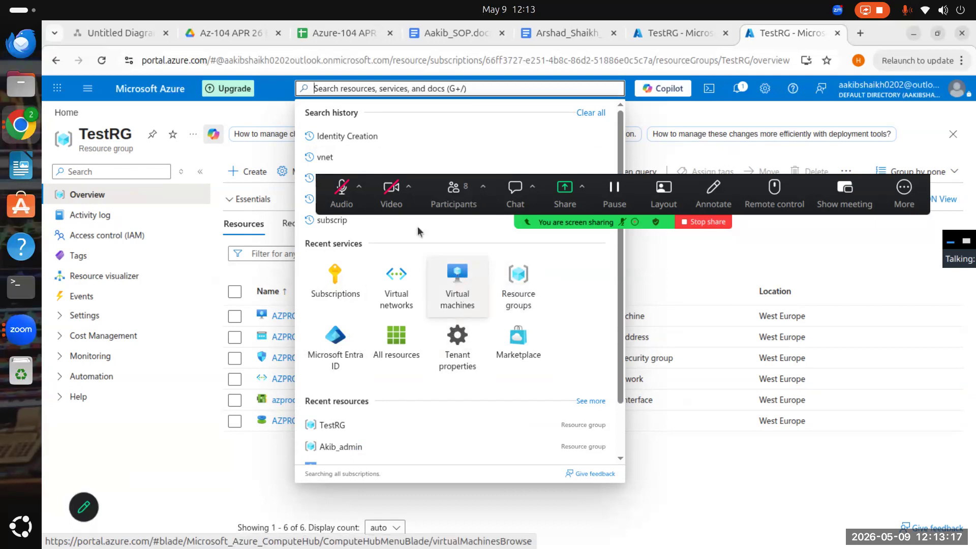
click(342, 193)
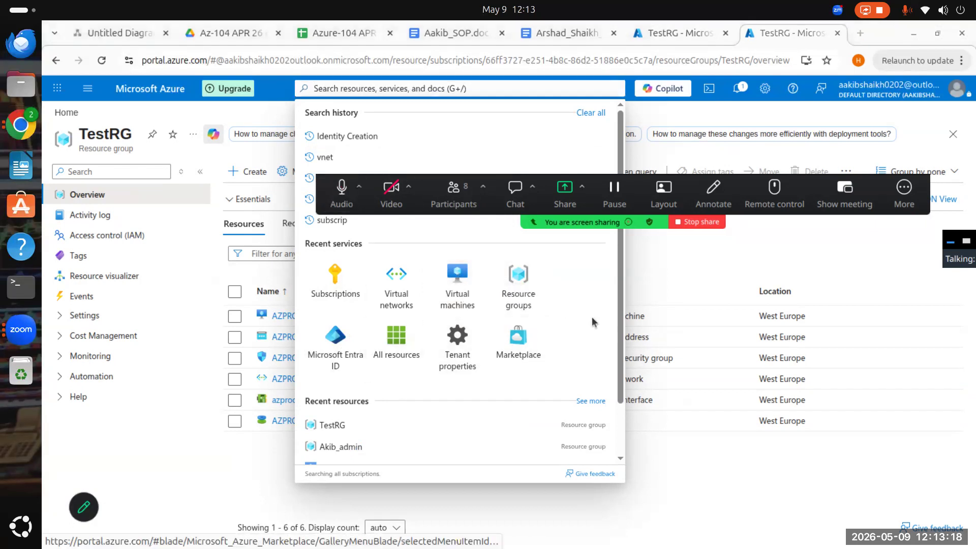
click(461, 279)
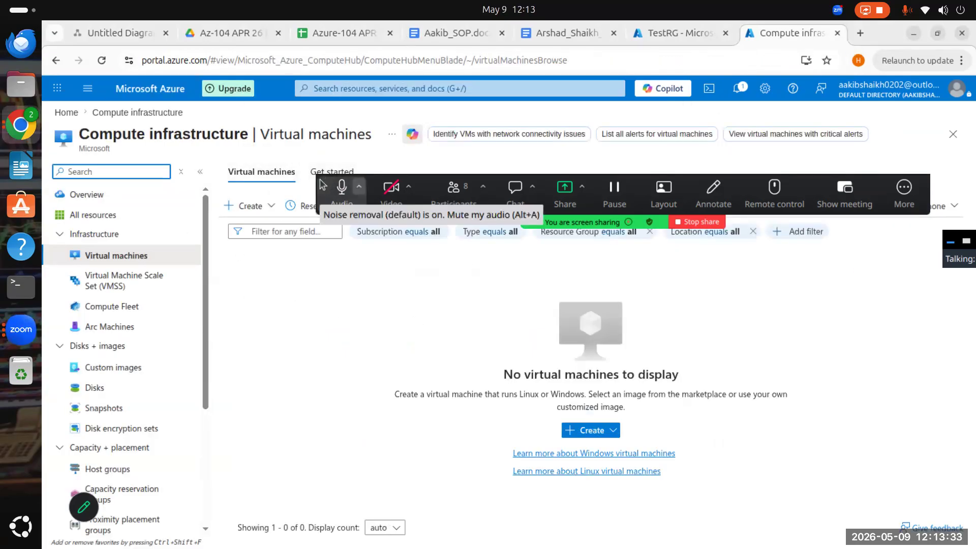
- Move the floating meeting toolbar off the page commands and start creating a new virtual machine
drag(321, 182, 662, 220)
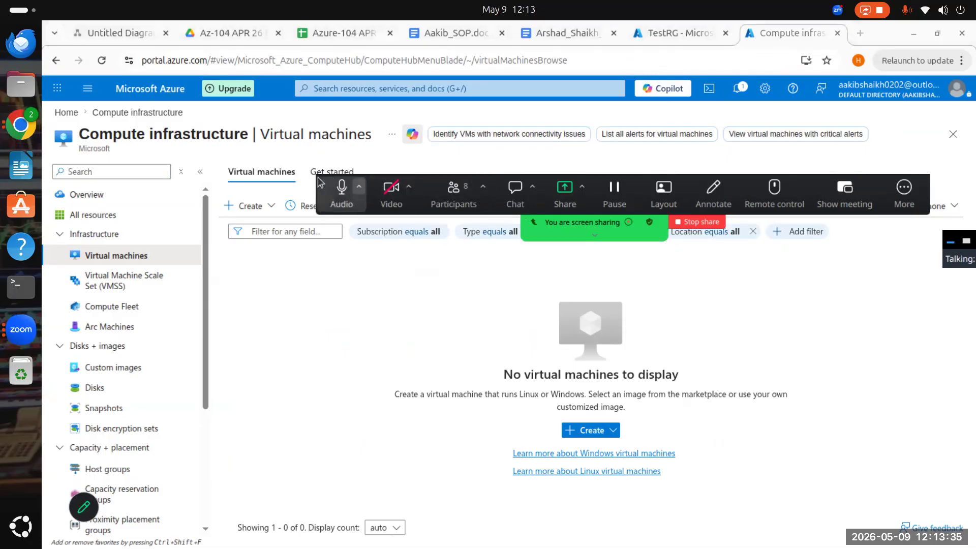
drag(320, 182, 470, 192)
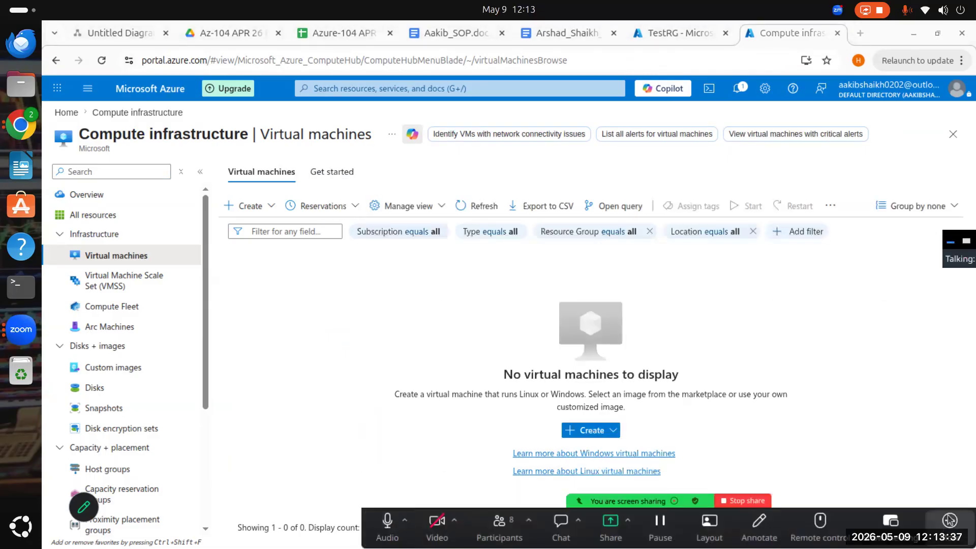
click(273, 206)
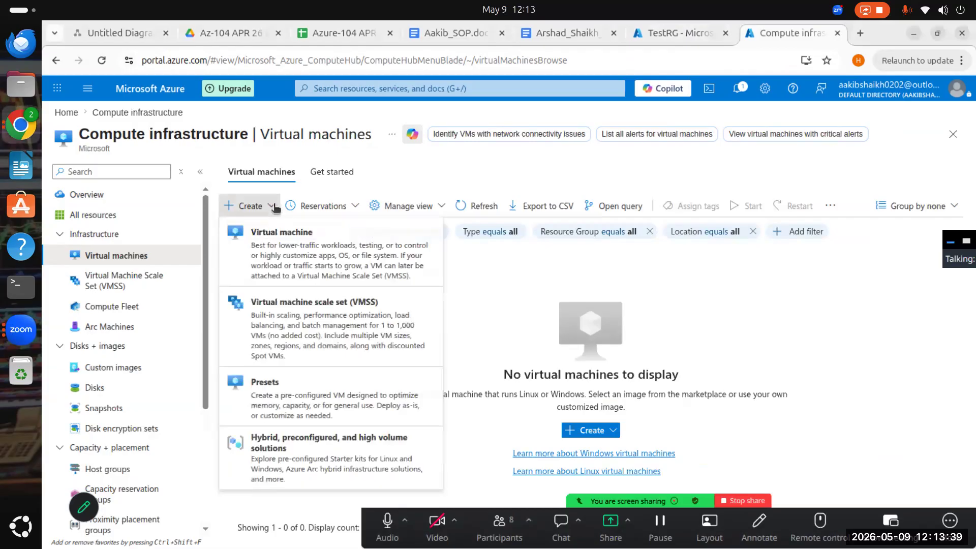
click(298, 249)
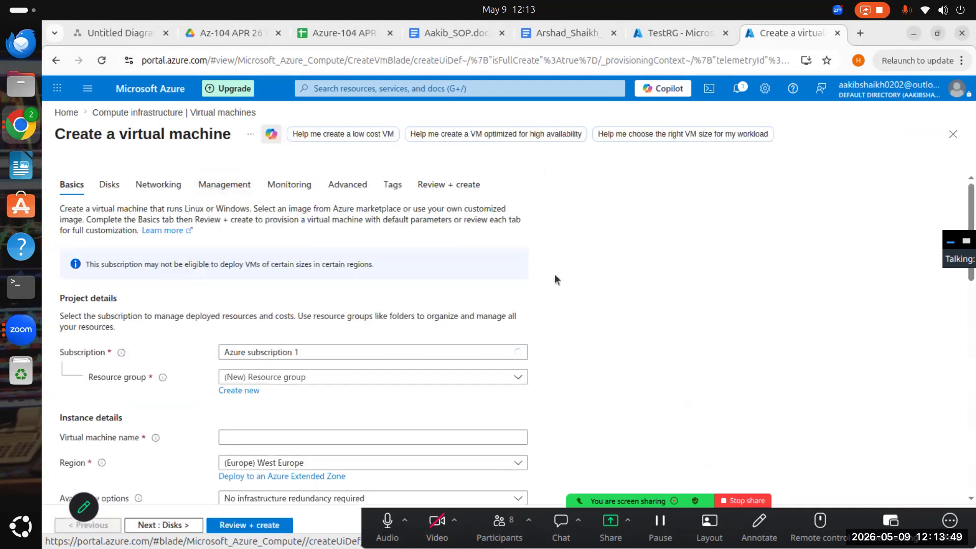
scroll(642, 265, down, 3)
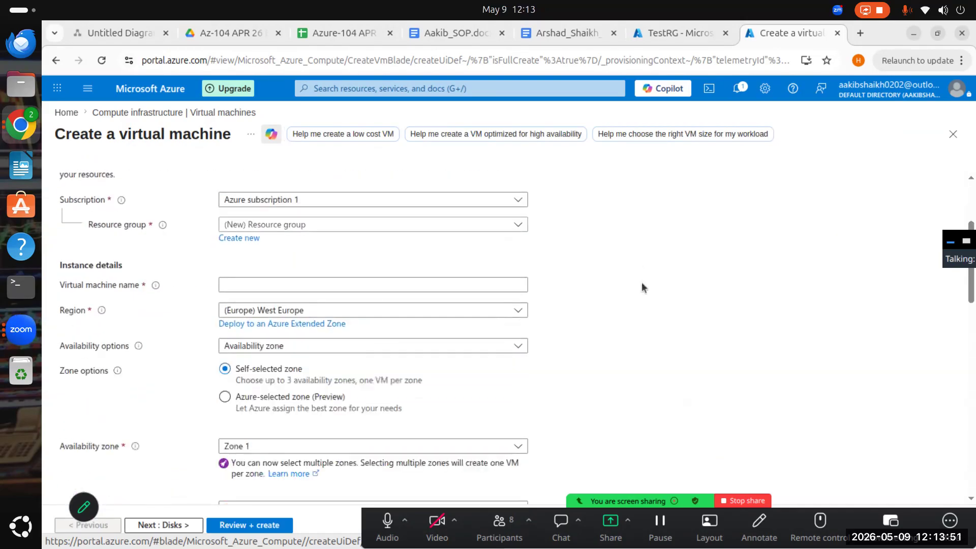
scroll(642, 283, up, 3)
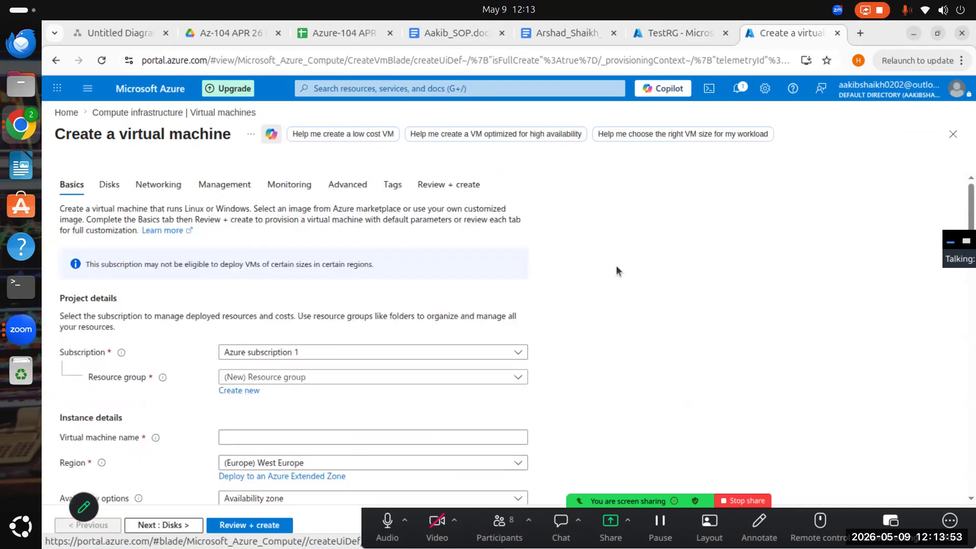
scroll(617, 261, down, 2)
scroll(618, 279, up, 2)
scroll(465, 280, down, 2)
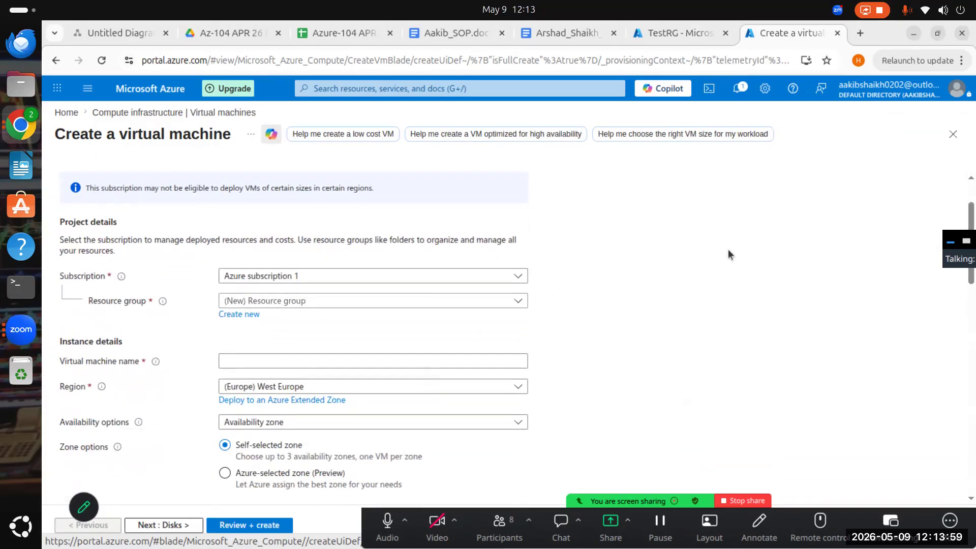
click(408, 361)
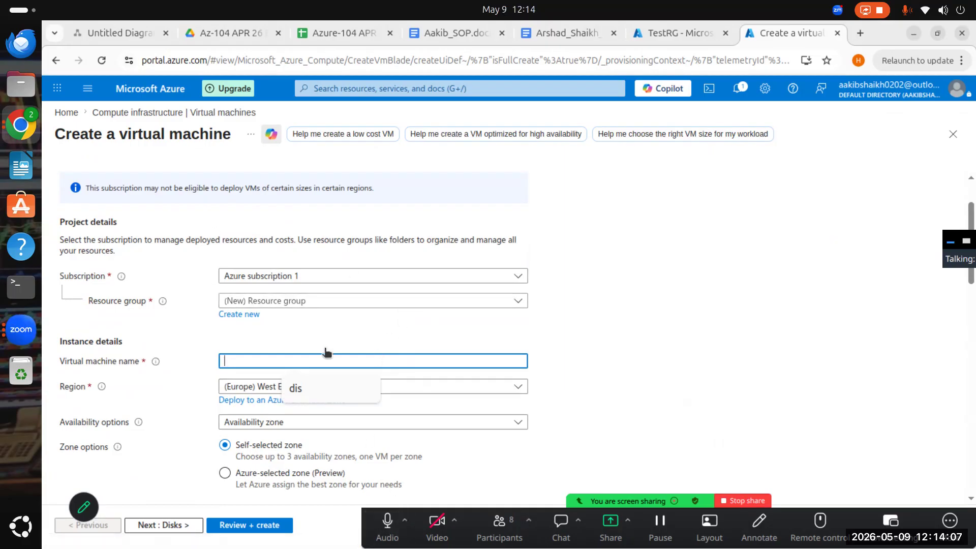
click(248, 317)
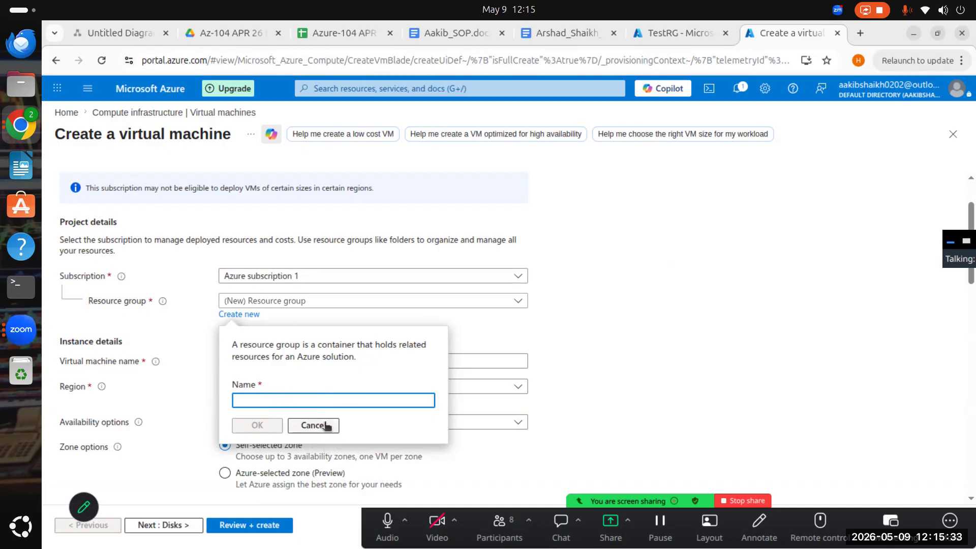
click(280, 401)
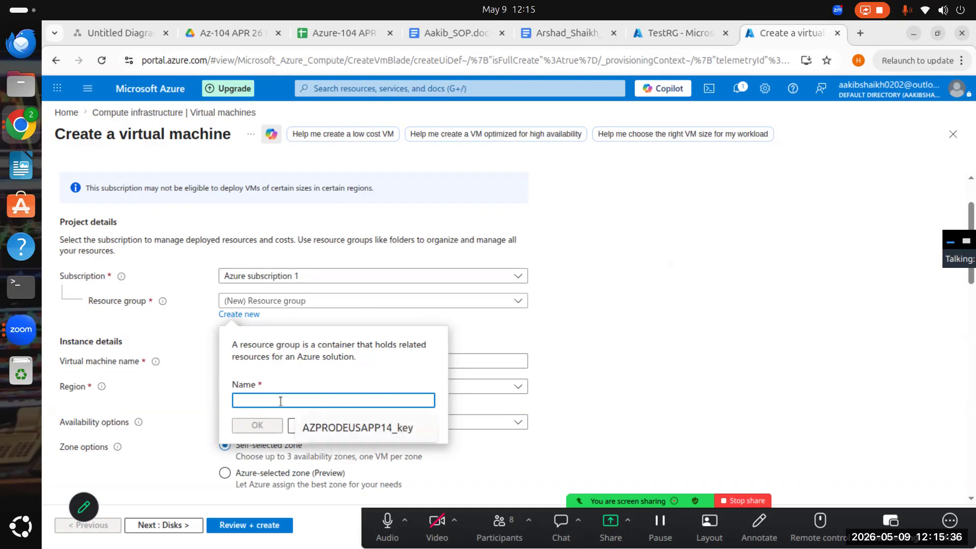
click(300, 381)
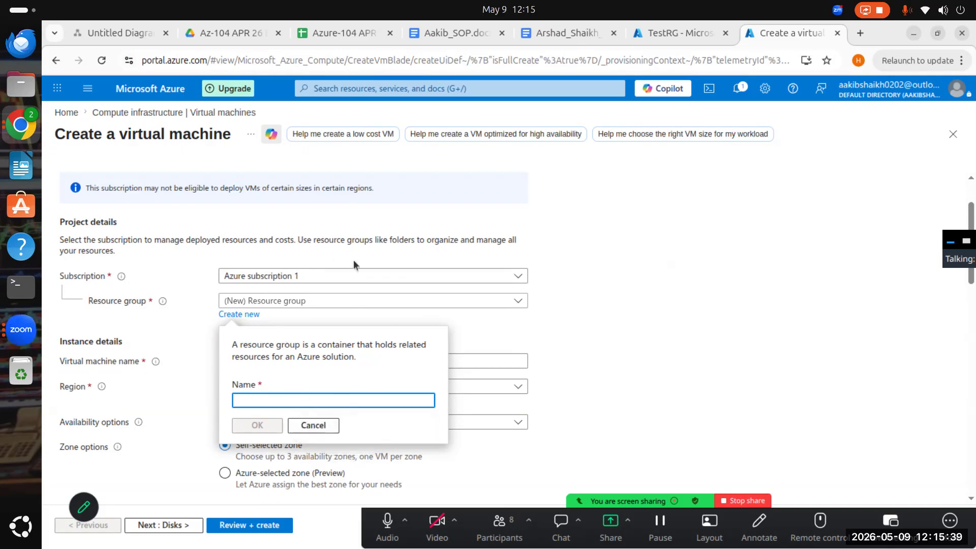
click(314, 425)
click(519, 301)
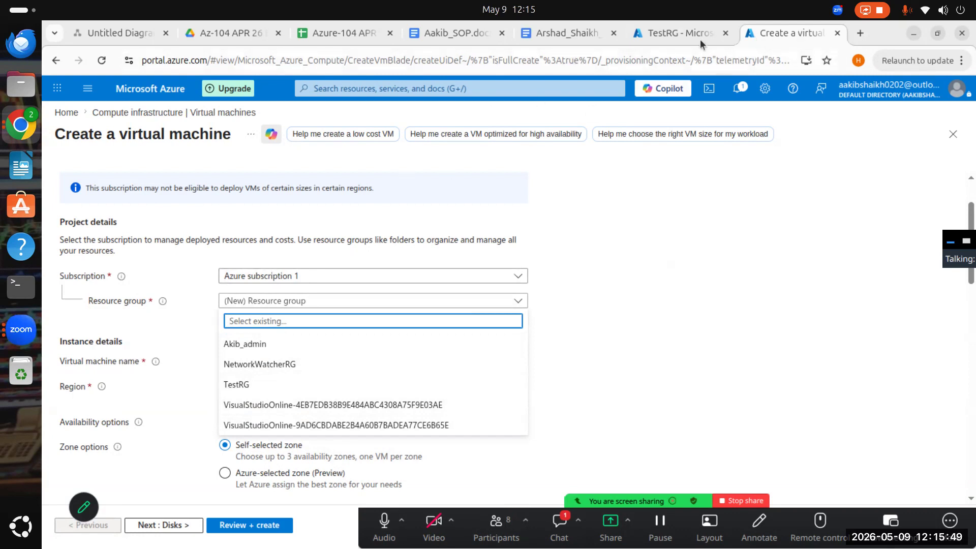
- Refresh TestRG's resource list in its browser tab, examine the group's activity log for the deletion operations, and return to the overview
click(685, 31)
click(507, 172)
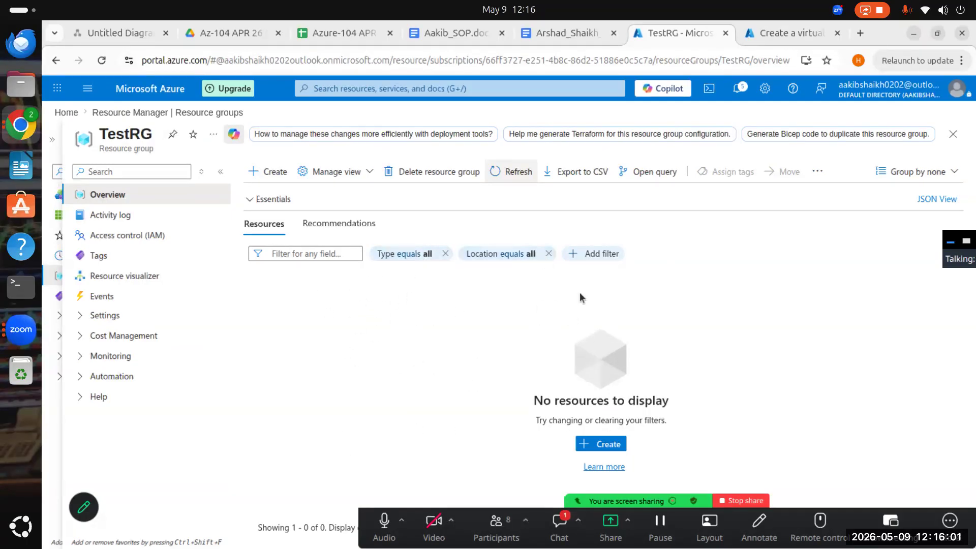
click(105, 213)
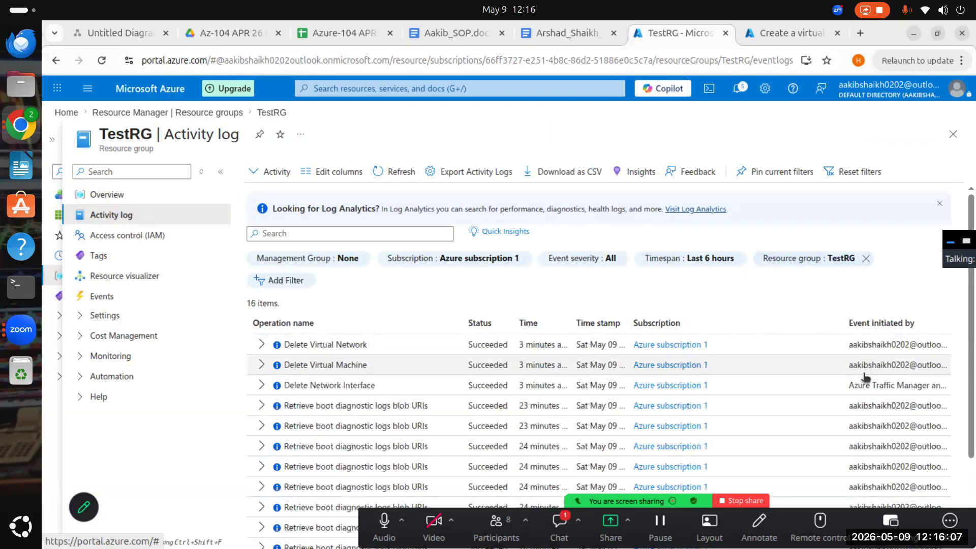
scroll(864, 376, down, 3)
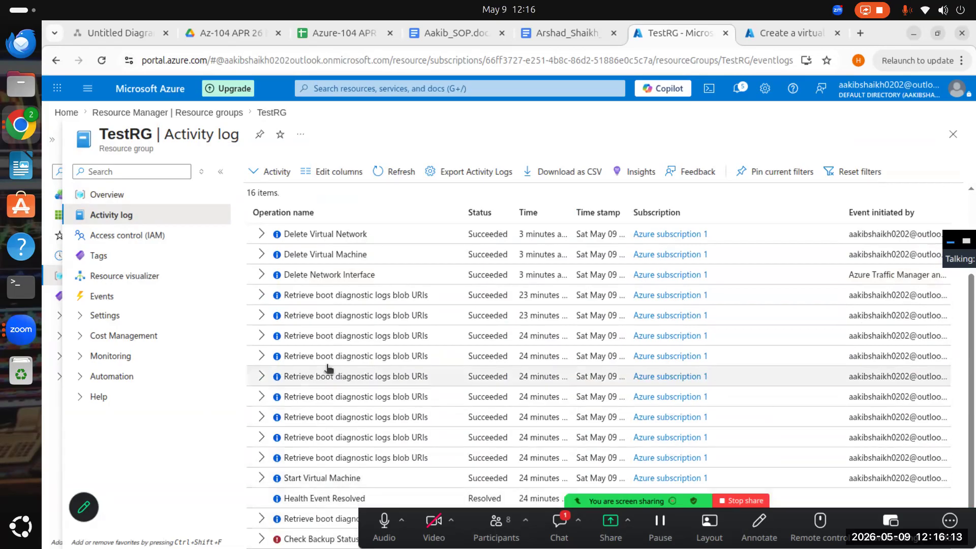
scroll(318, 423, up, 1)
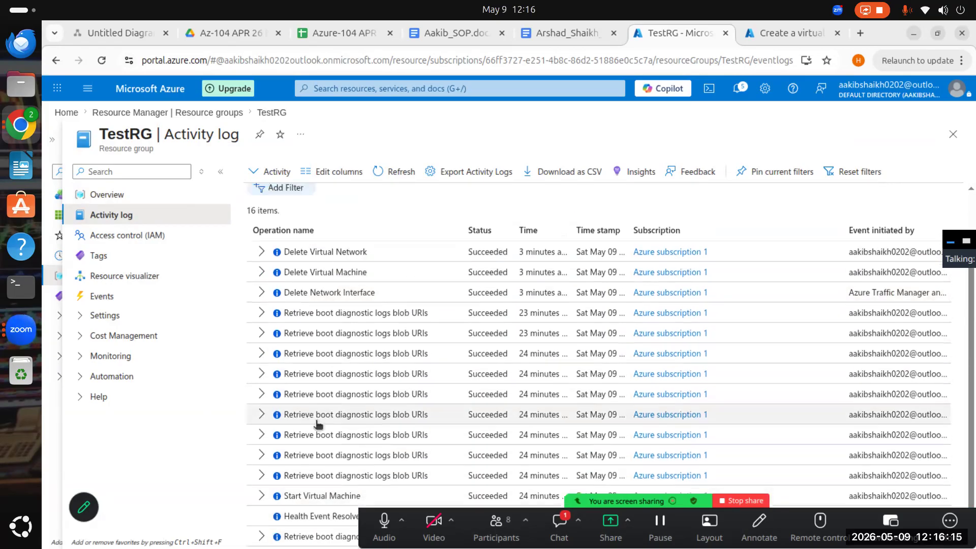
scroll(318, 423, up, 2)
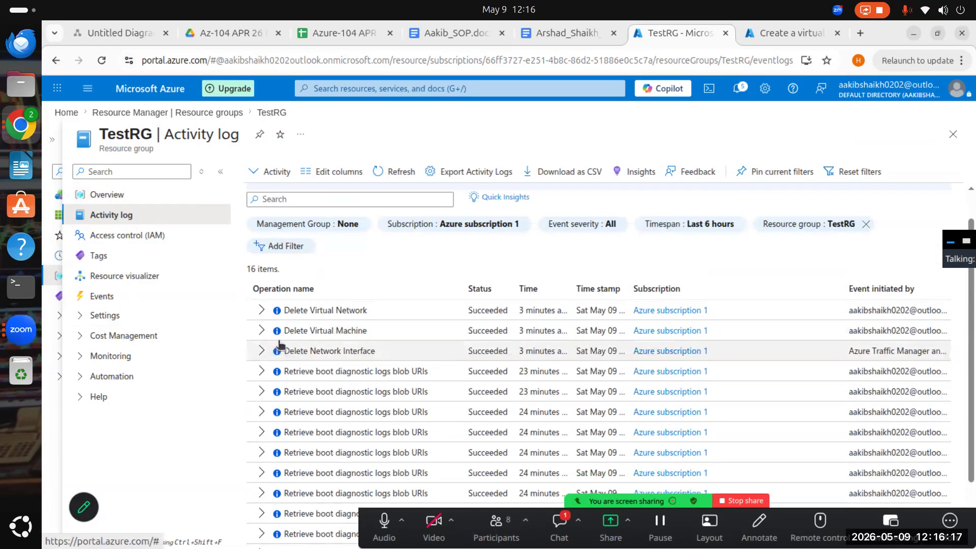
click(114, 196)
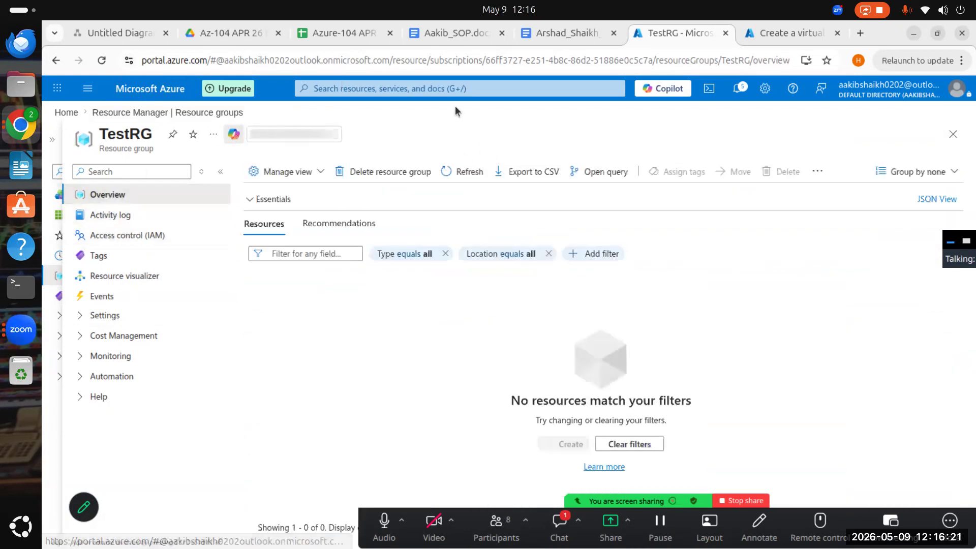
- Open the Resource groups service from the recent services and start creating a new resource group
click(455, 89)
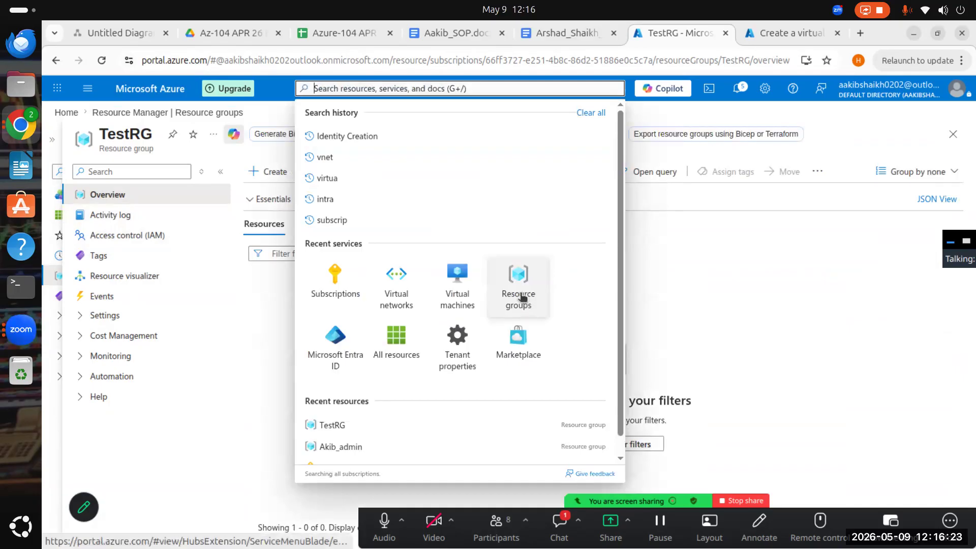
click(521, 295)
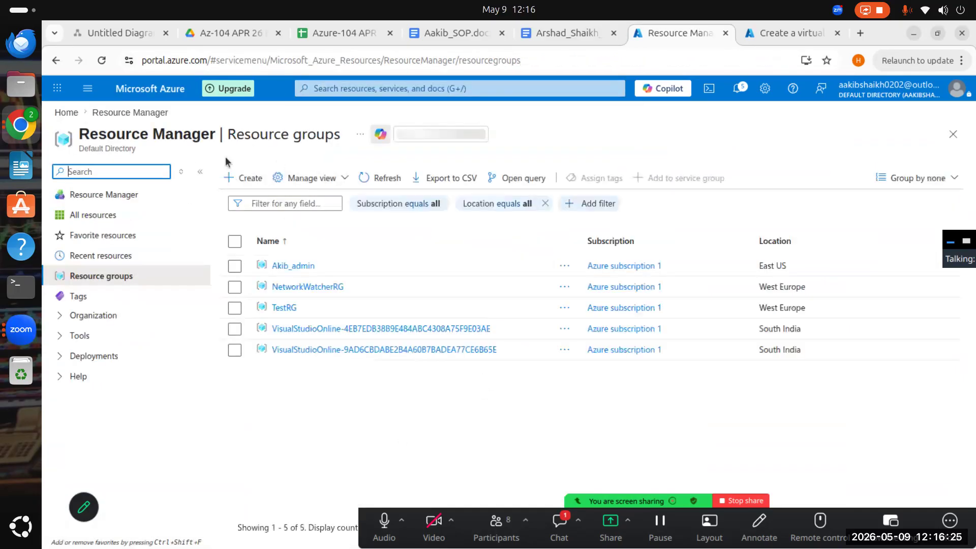
click(258, 180)
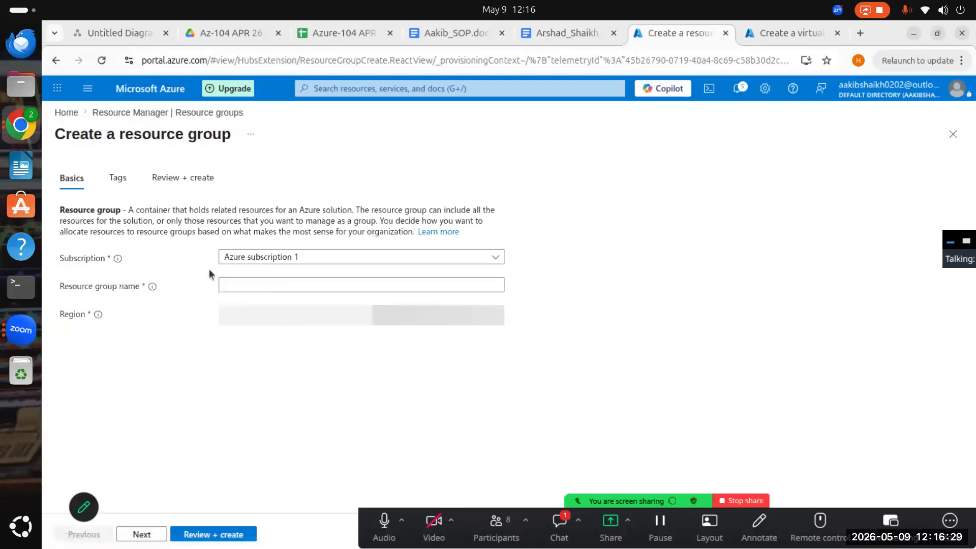
click(277, 285)
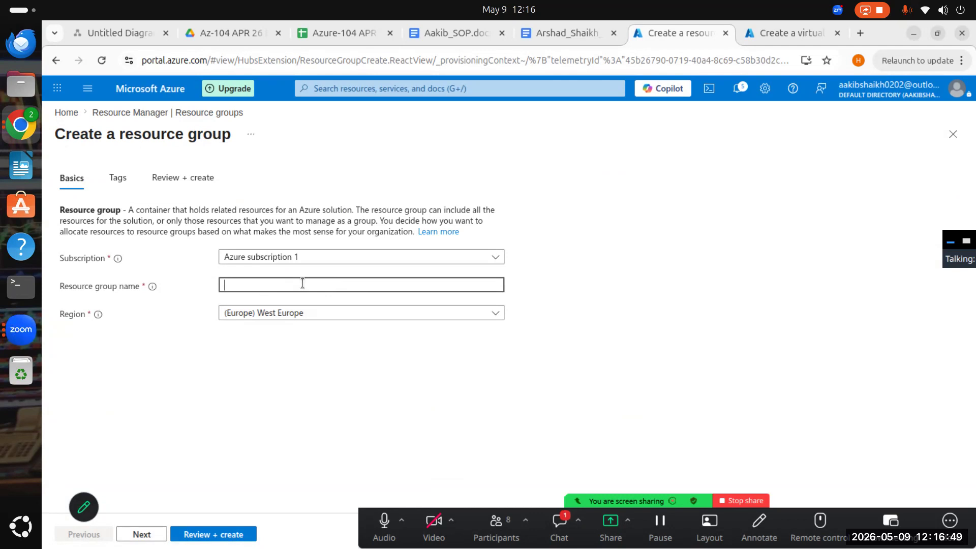
text(Te)
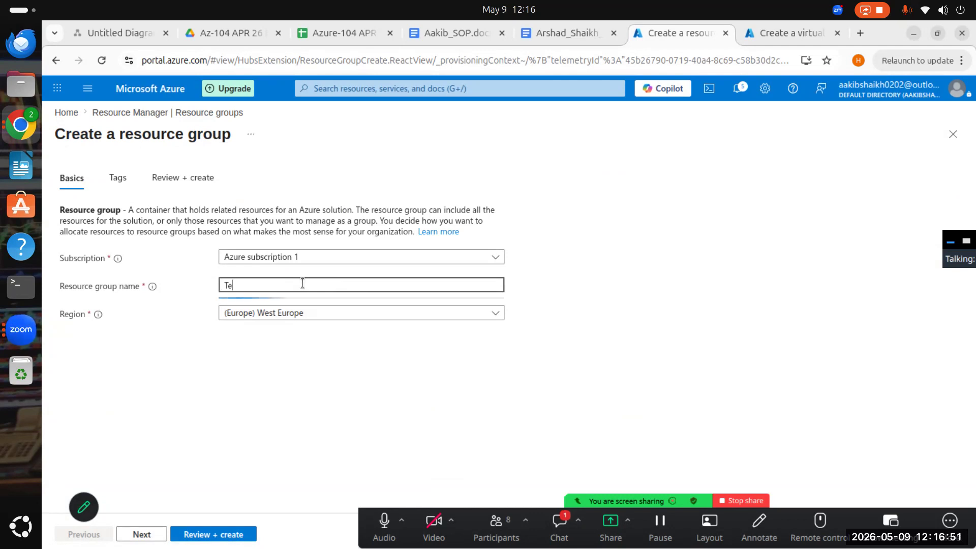
text(st VM)
key(BackSpace)
key(BackSpace)
key(BackSpace)
key(BackSpace)
key(BackSpace)
key(BackSpace)
key(BackSpace)
- Name the new resource group TESTVMWEURG
text(TEST)
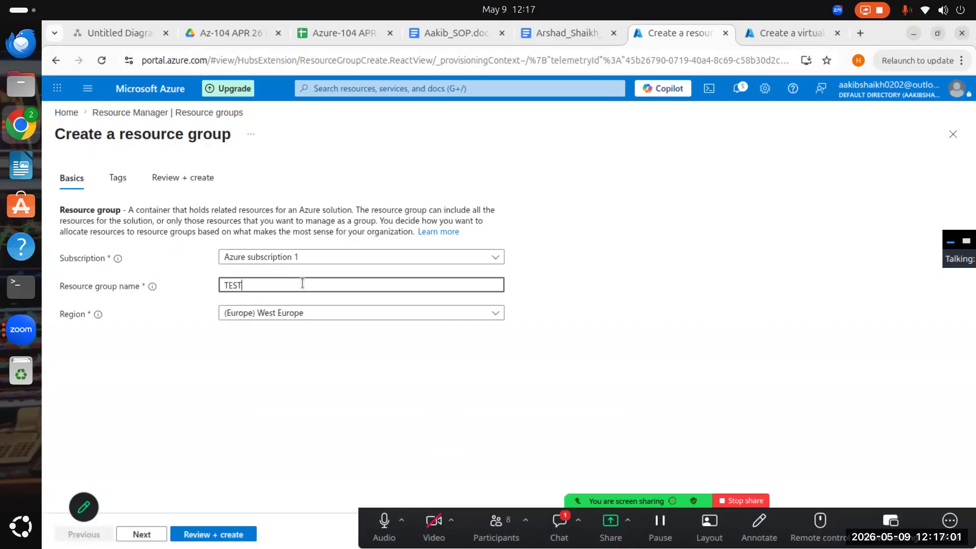
text(VM)
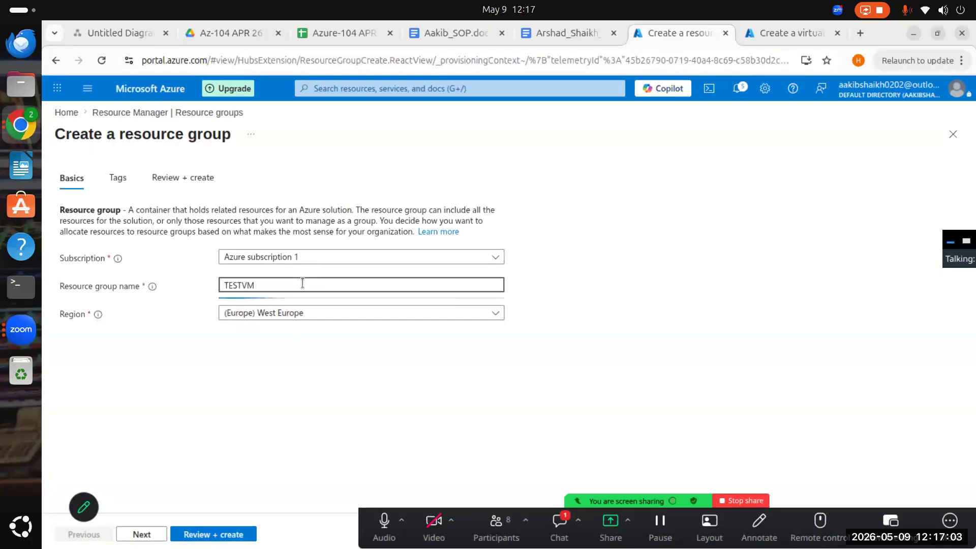
text(EUS)
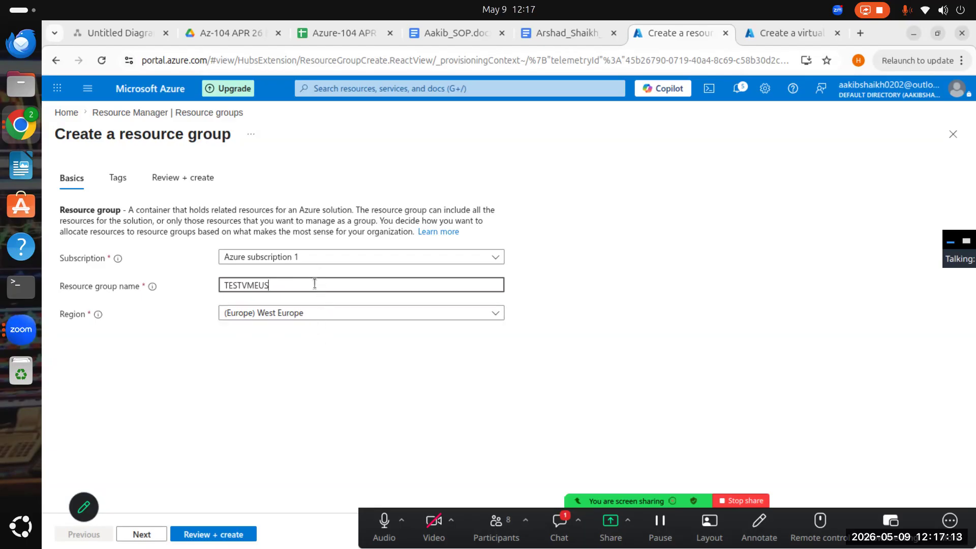
drag(314, 282, 255, 281)
text(WEURG)
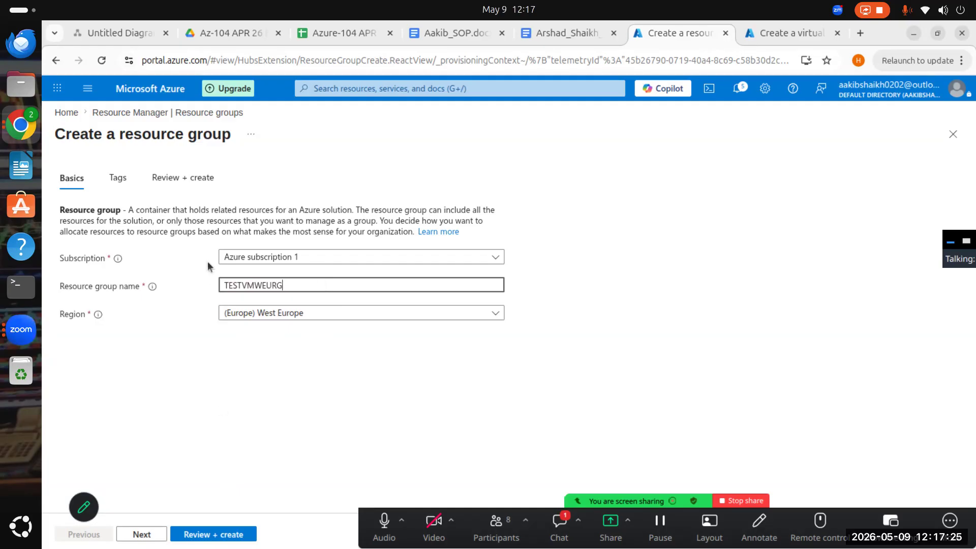
- Tag the resource group with Enviornment set to Test and proceed to the review
click(142, 534)
click(170, 290)
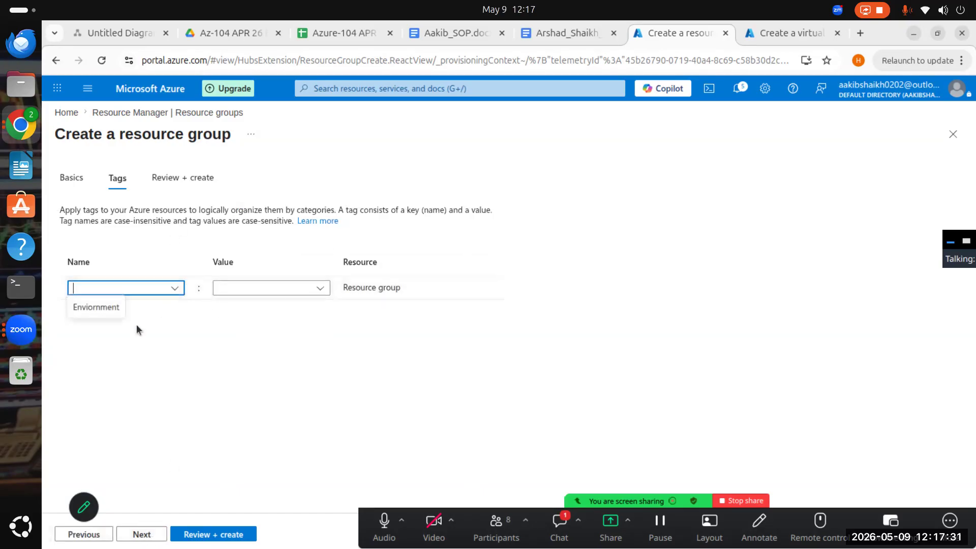
click(81, 309)
click(268, 289)
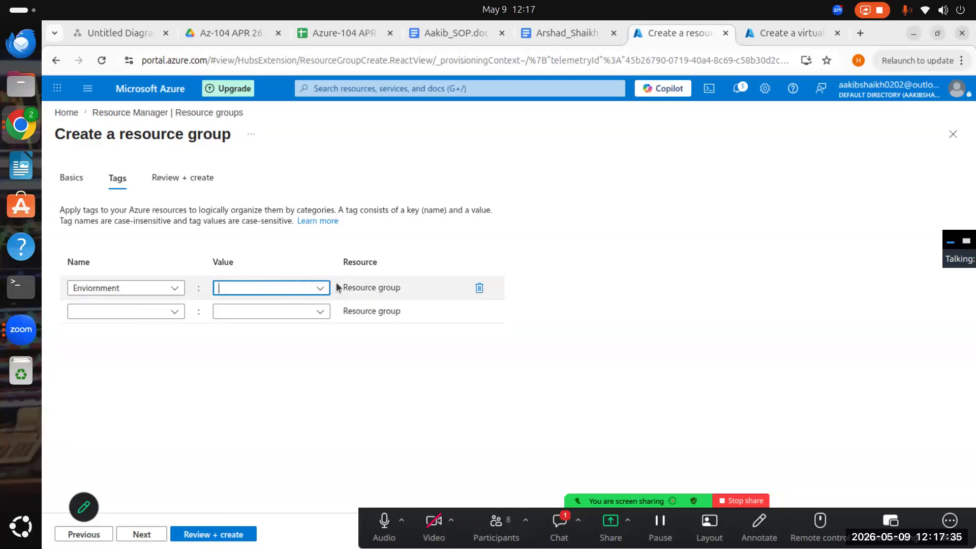
click(320, 288)
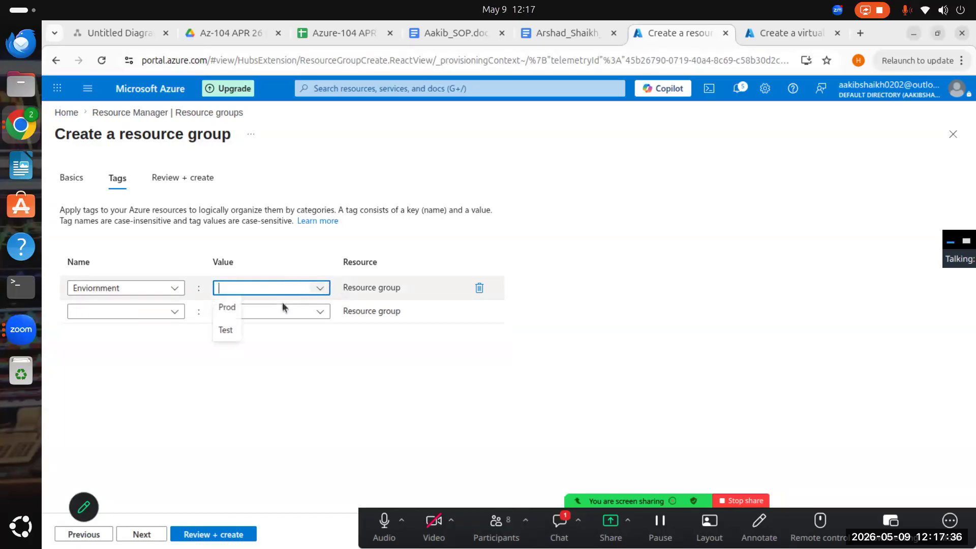
click(225, 330)
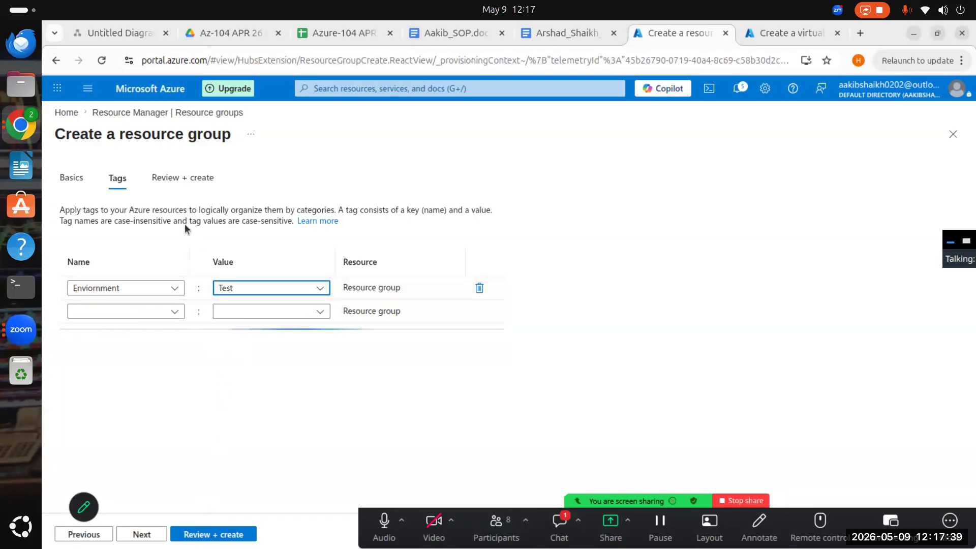
click(142, 534)
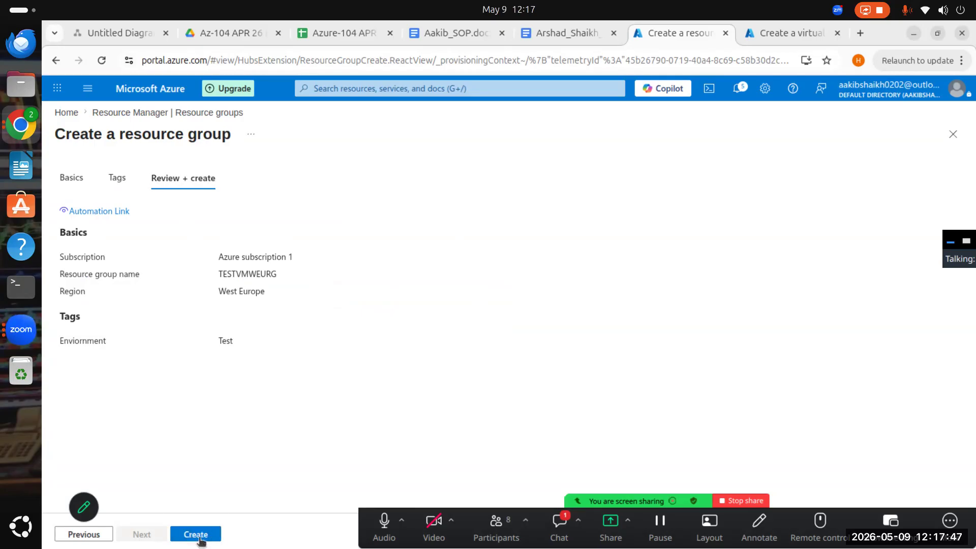
- Create the reviewed resource group and refresh the resource group list
click(200, 537)
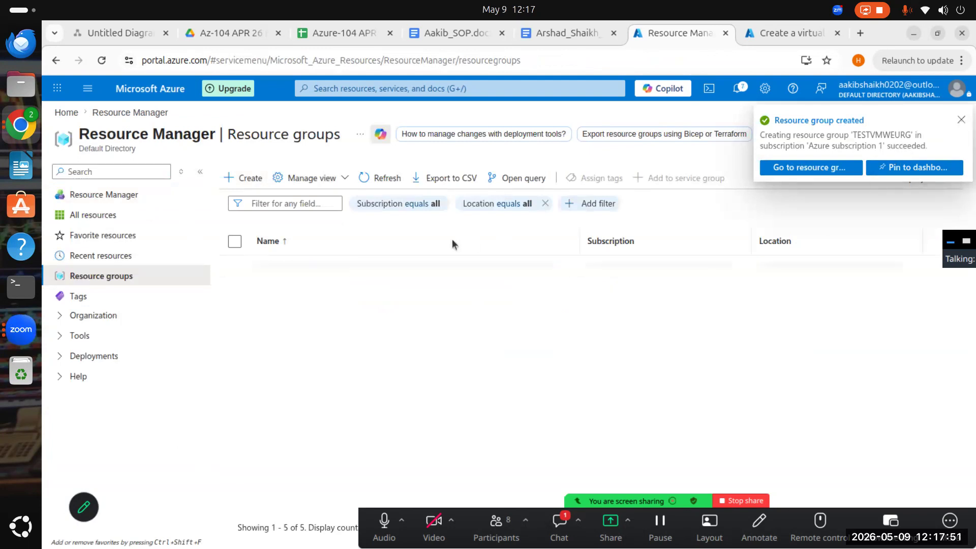
click(385, 179)
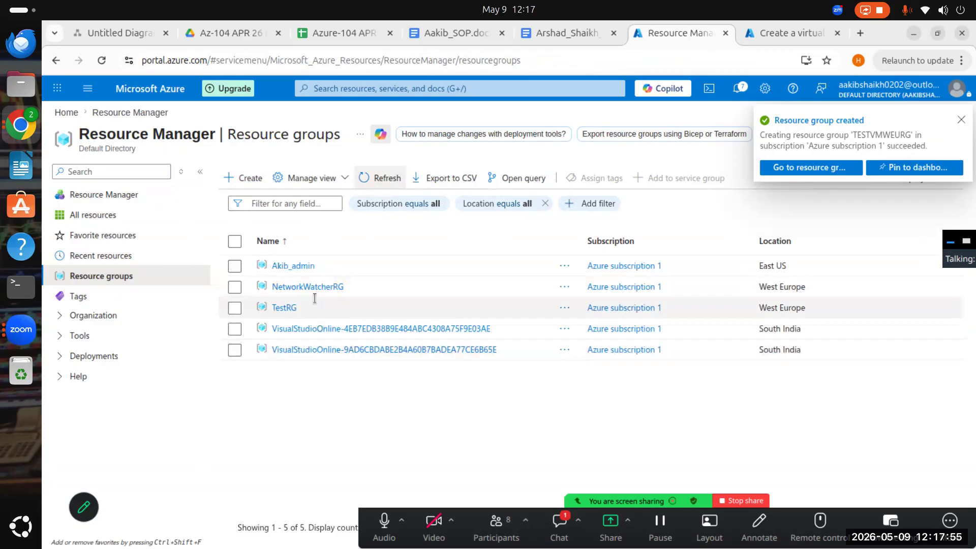
click(375, 179)
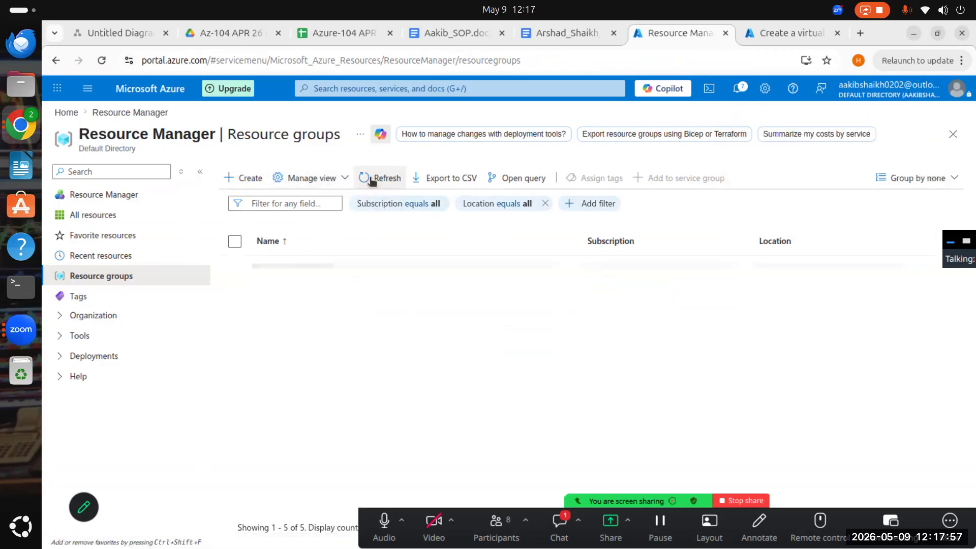
- Refresh the resource group list, reload the portal page and dismiss the remaining-credit notice
click(375, 179)
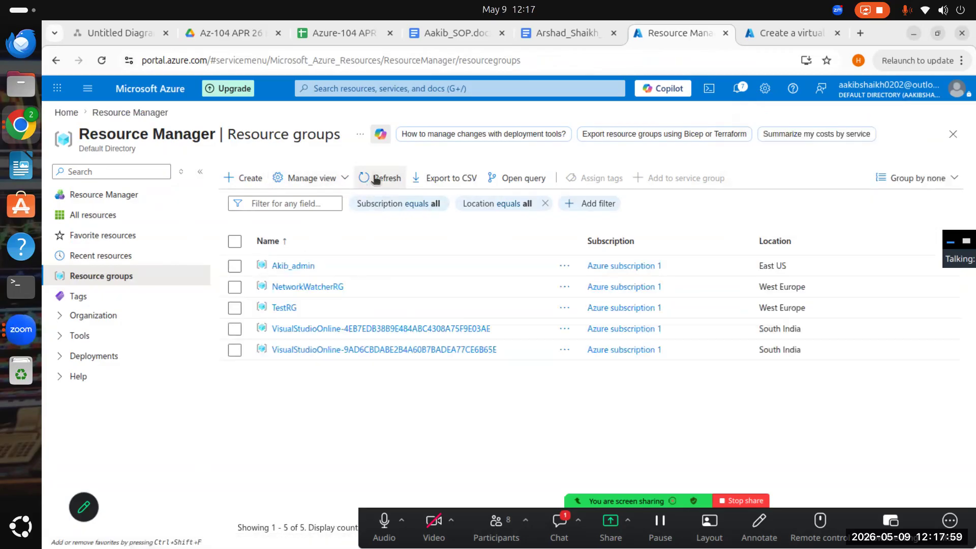
click(375, 179)
click(102, 61)
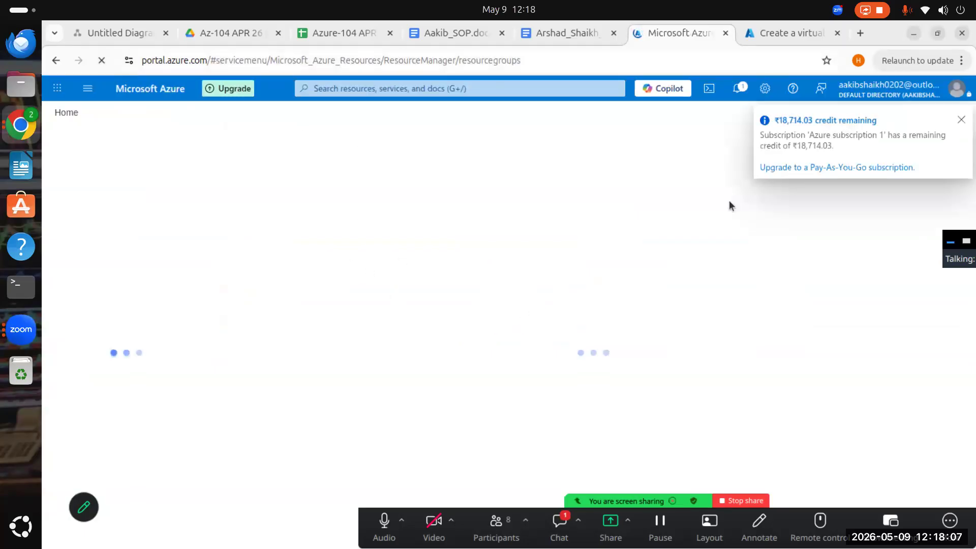
click(960, 122)
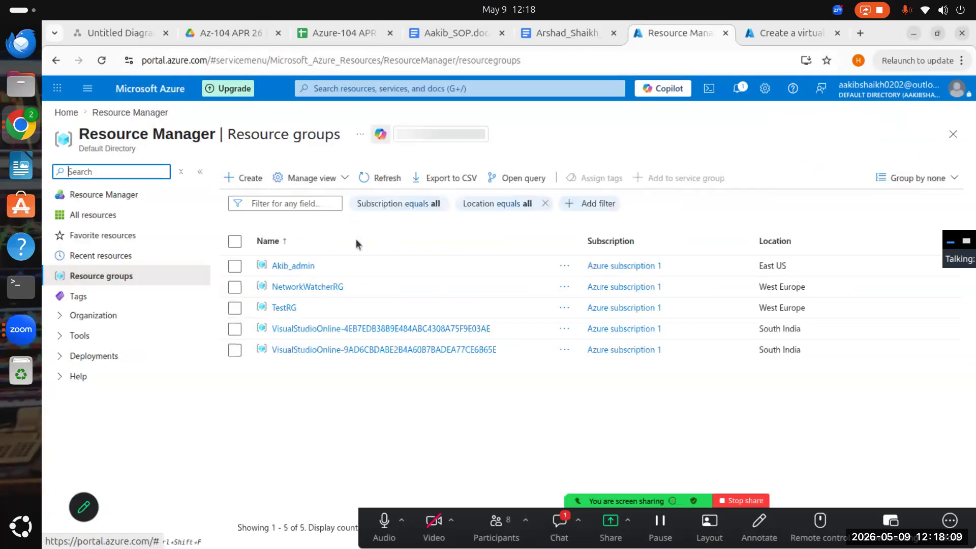
click(369, 179)
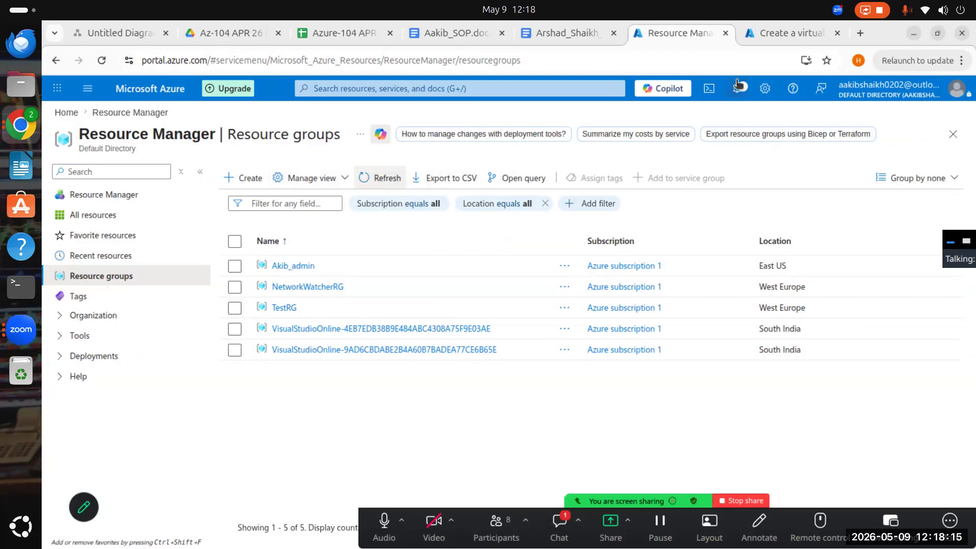
- Open the portal notifications to check for a message about the new resource group
click(737, 88)
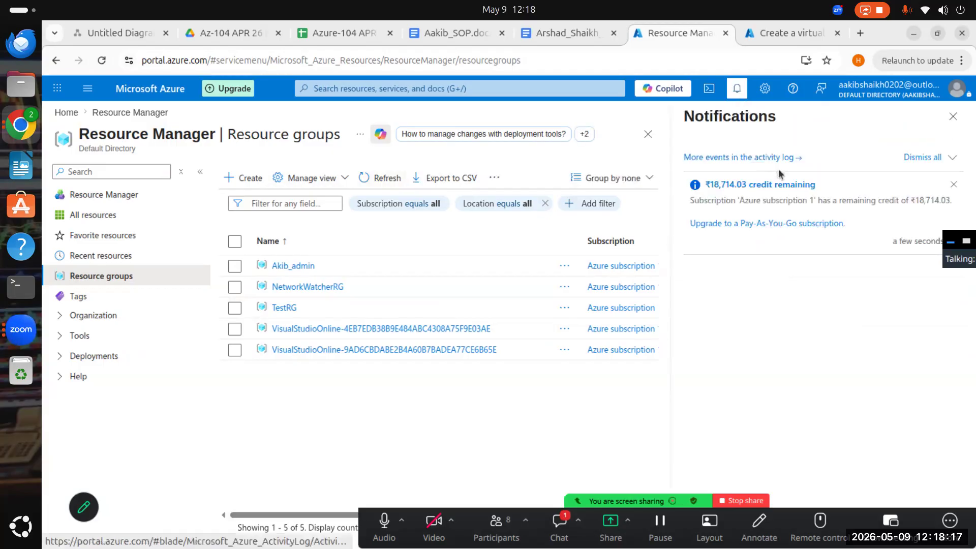
click(955, 158)
click(955, 158)
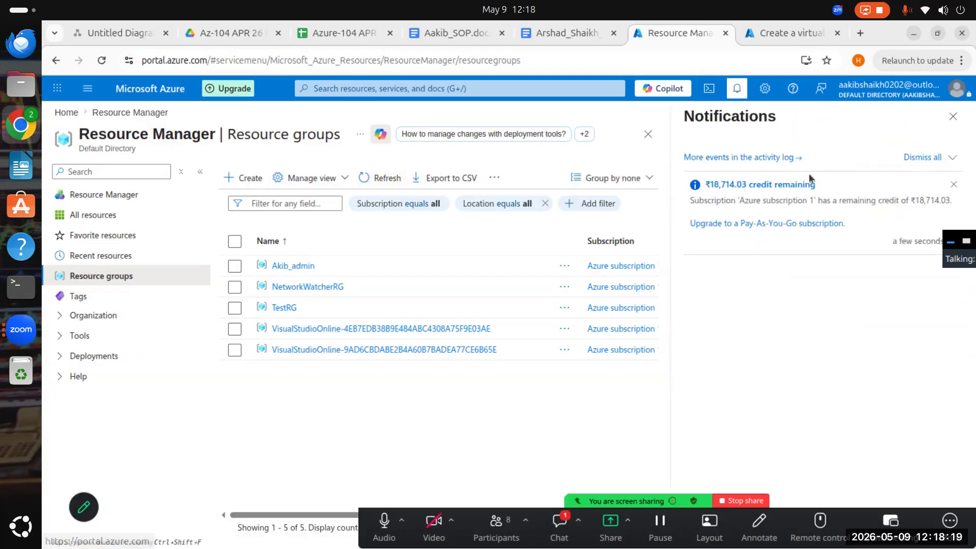
- View all resources, return to the resource groups and refresh the list to locate TESTVMWEURG, then close the notifications
click(122, 223)
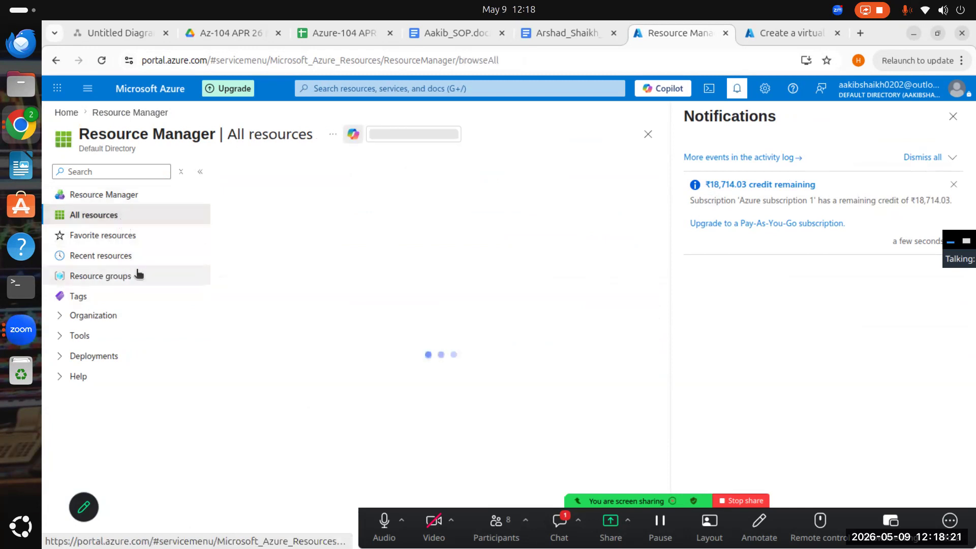
click(108, 280)
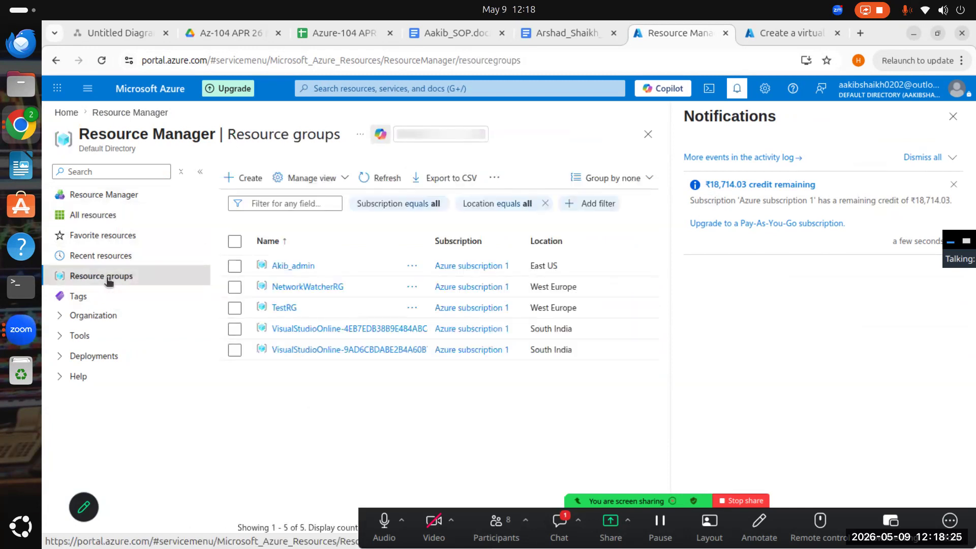
click(389, 177)
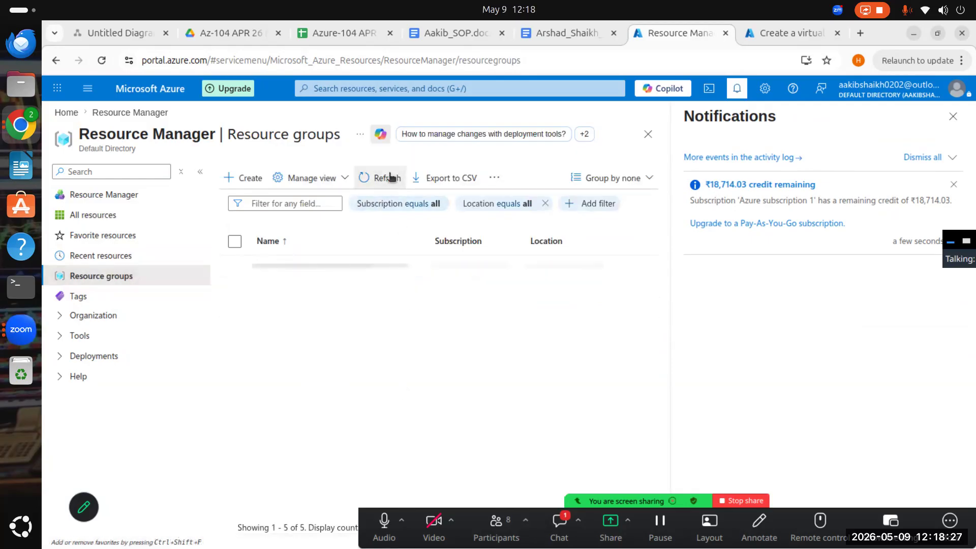
click(390, 177)
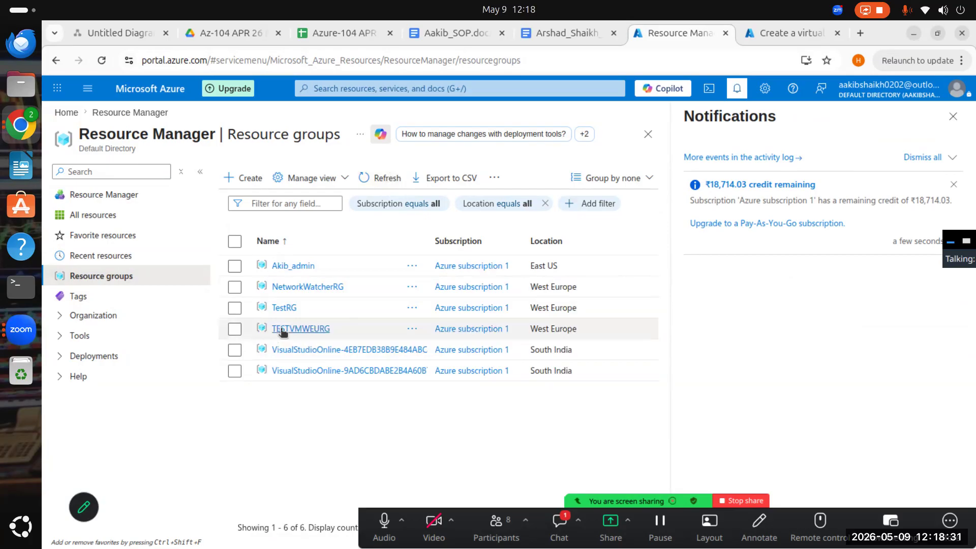
drag(339, 332, 270, 329)
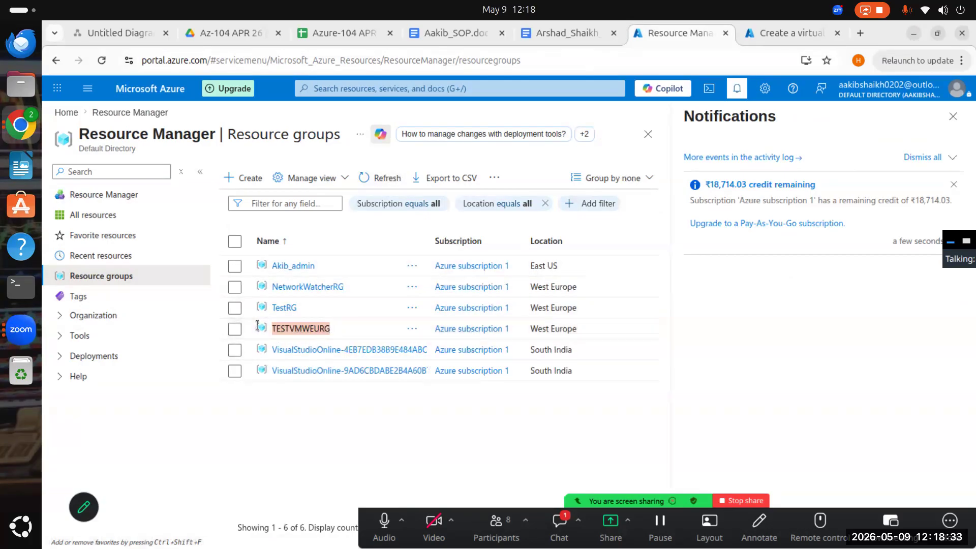
click(953, 116)
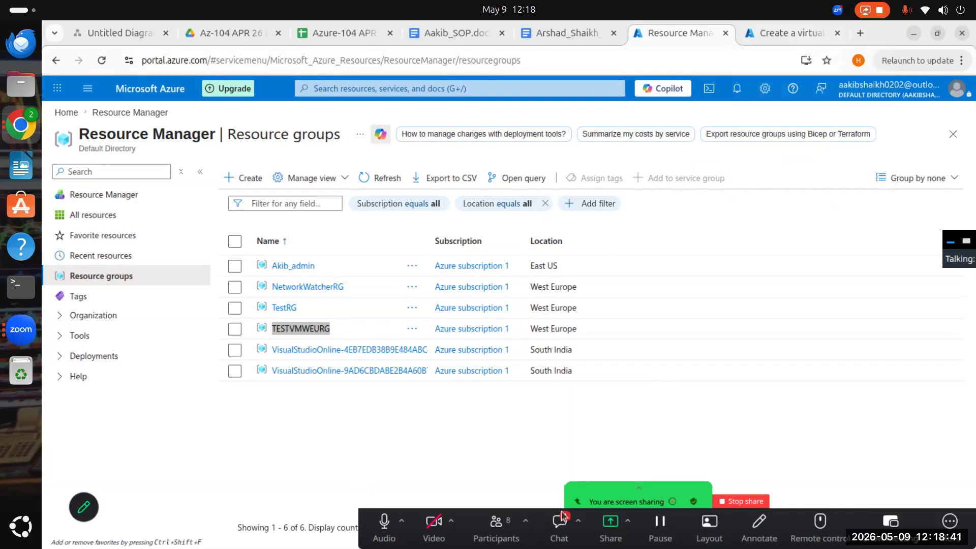
- Check the Zoom meeting chat, close it and dismiss the incoming browser notification
click(555, 534)
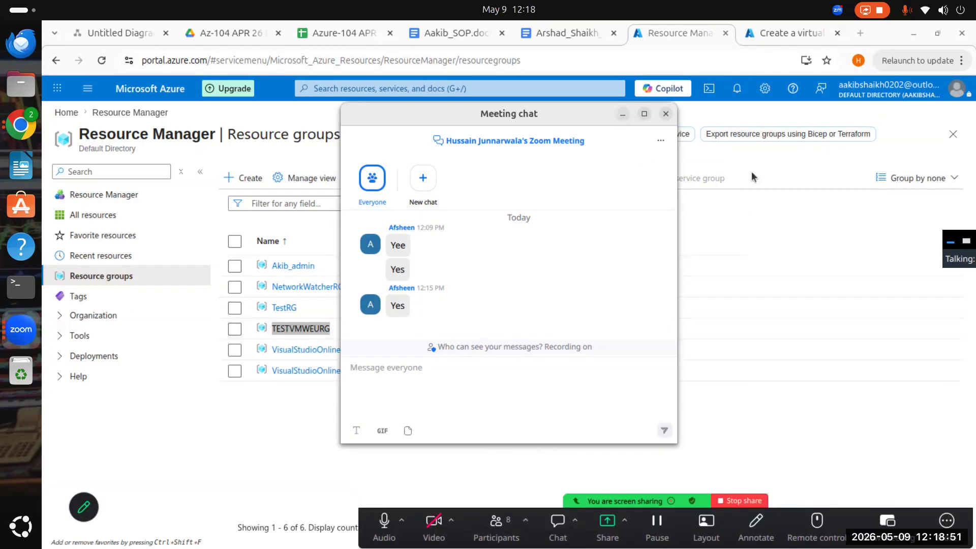
click(741, 205)
click(666, 113)
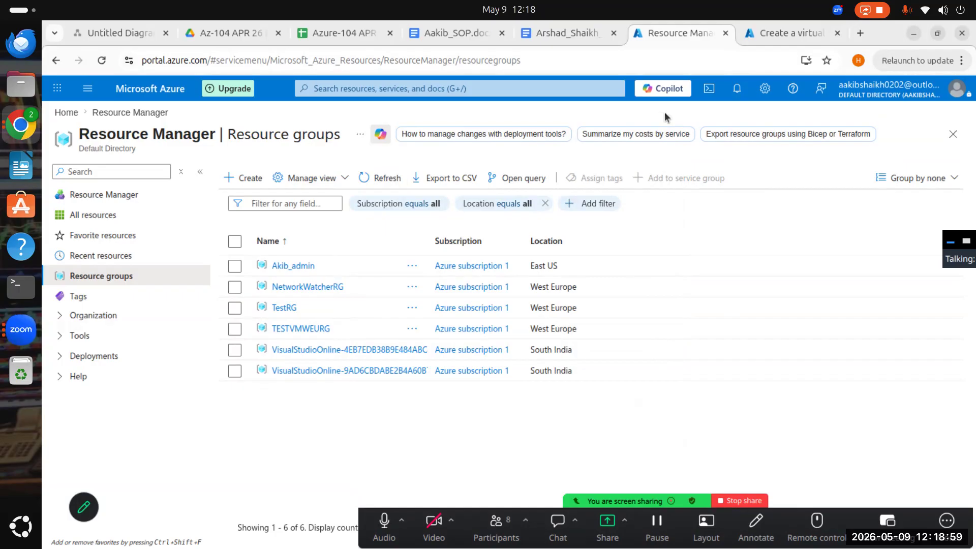
mouse_move(655, 59)
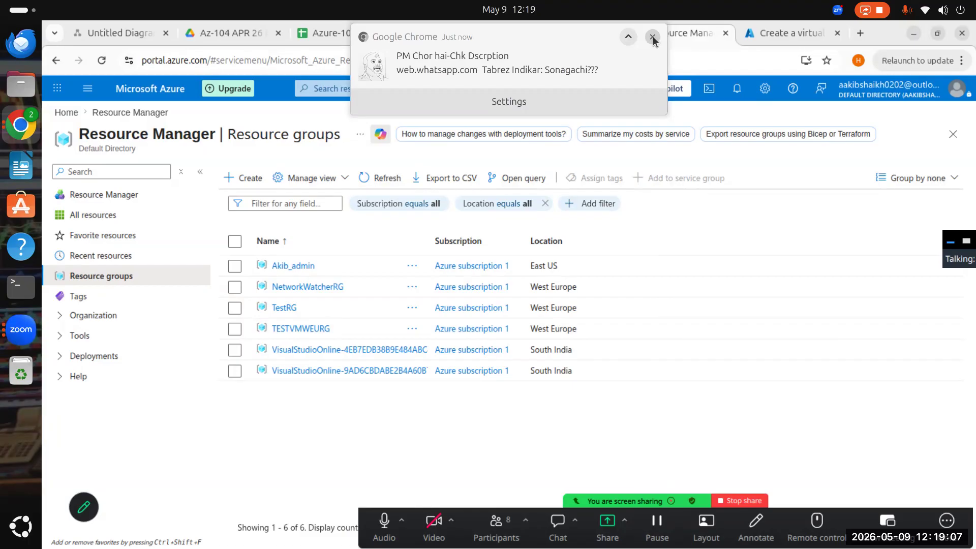
click(653, 37)
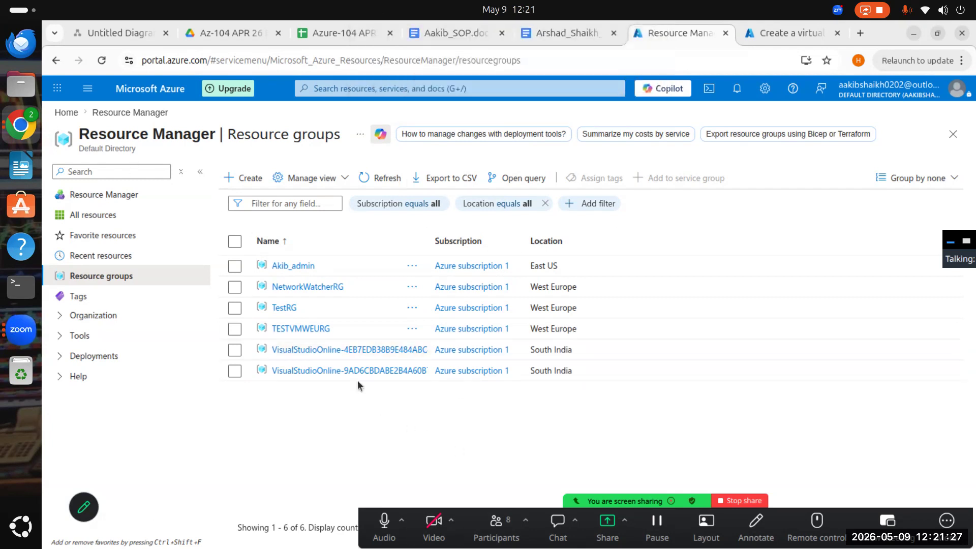
- Return to the virtual machine creation form and look for the new resource group among the existing ones
click(472, 90)
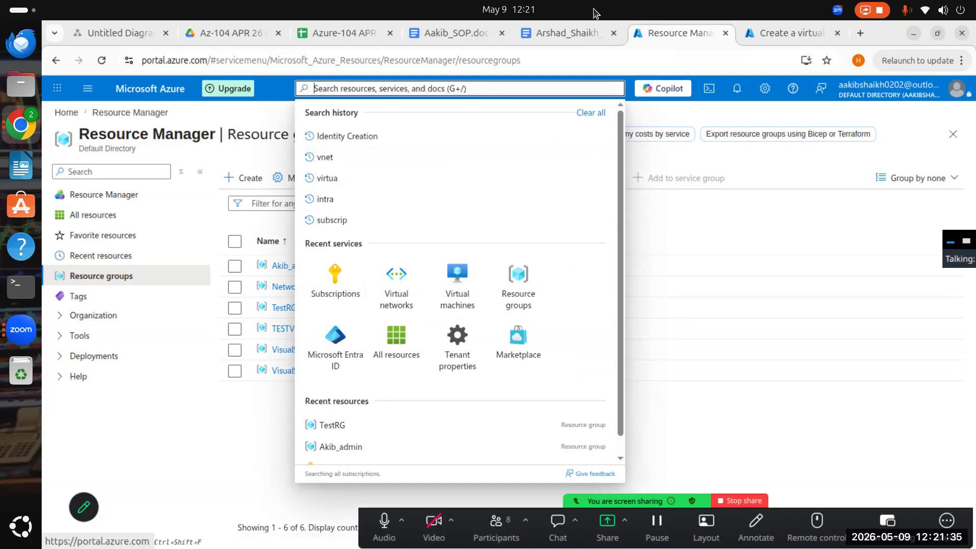
click(775, 30)
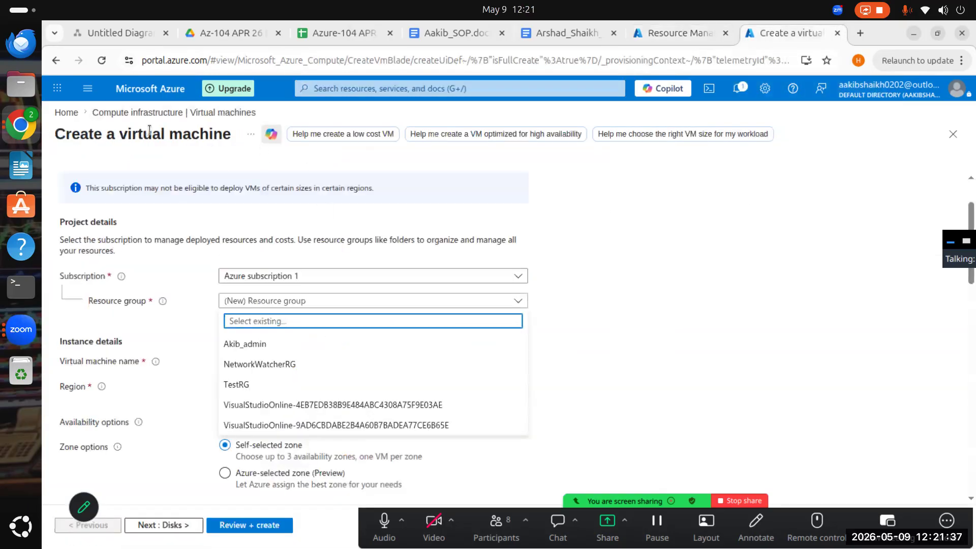
click(732, 343)
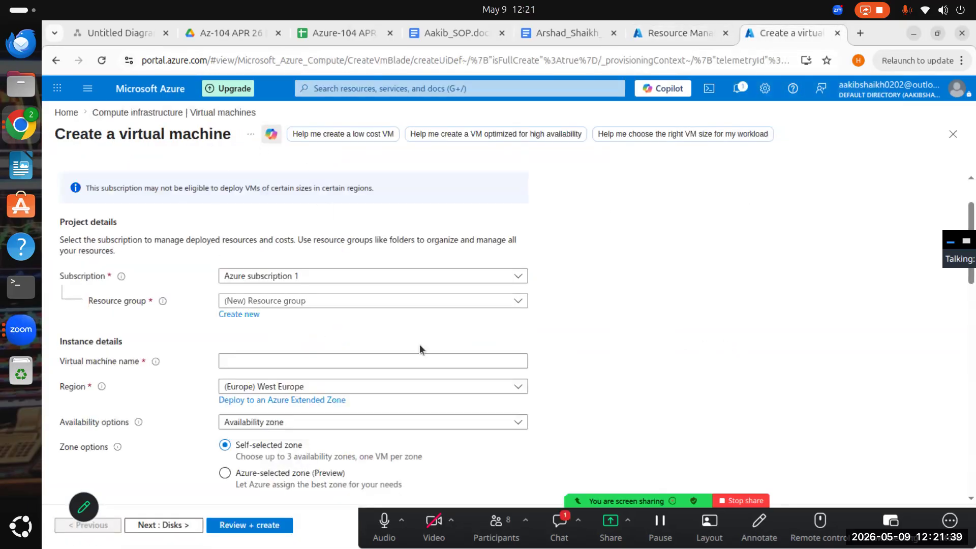
click(379, 301)
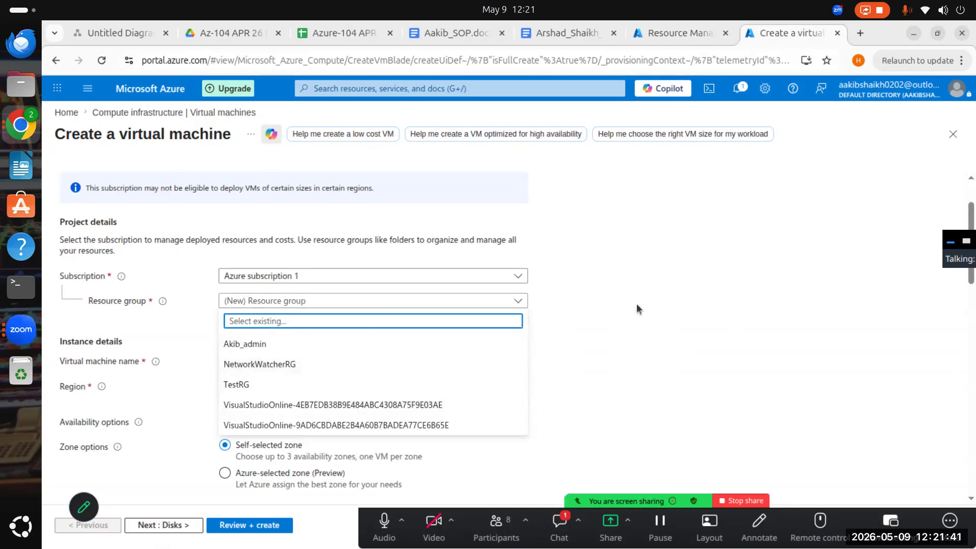
click(664, 311)
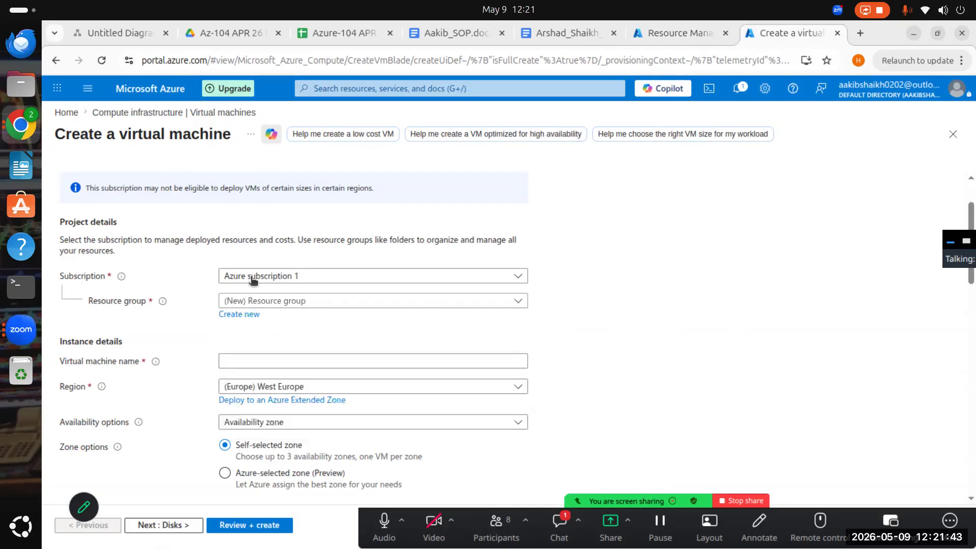
click(259, 302)
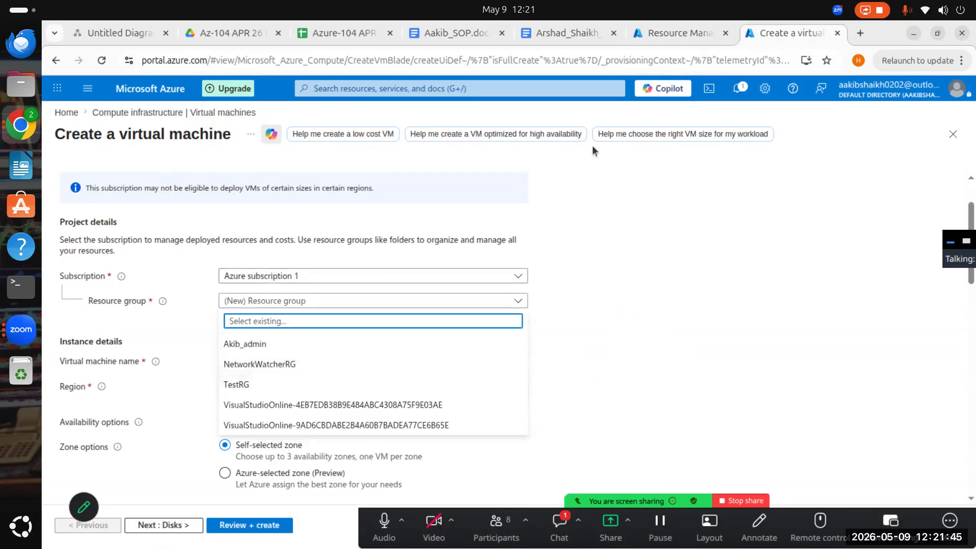
- Reload the virtual machine creation form and assign the machine to the resource group TESTVMWEURG
click(101, 61)
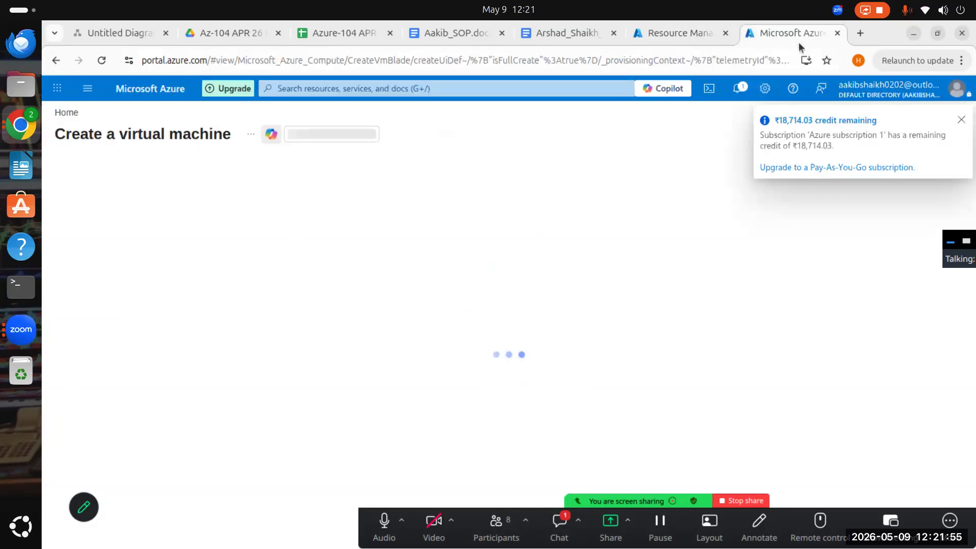
click(961, 120)
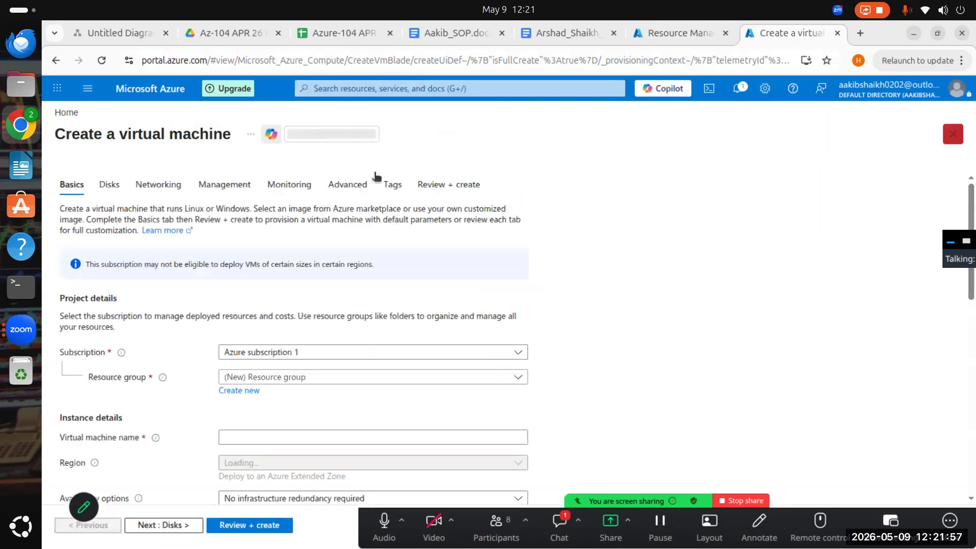
scroll(338, 344, down, 3)
click(318, 225)
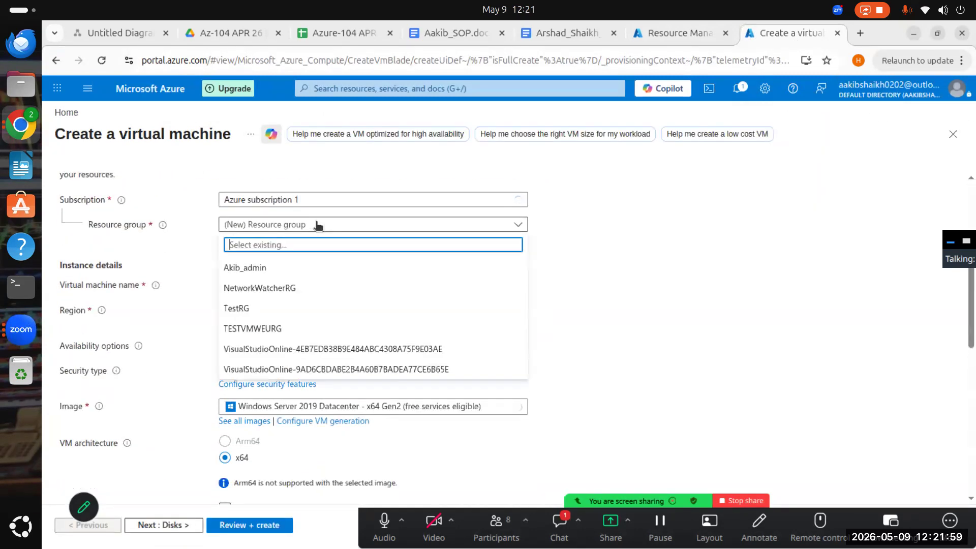
click(276, 330)
- Name the virtual machine AZTESTWEUAPP01
click(285, 285)
click(803, 325)
click(353, 281)
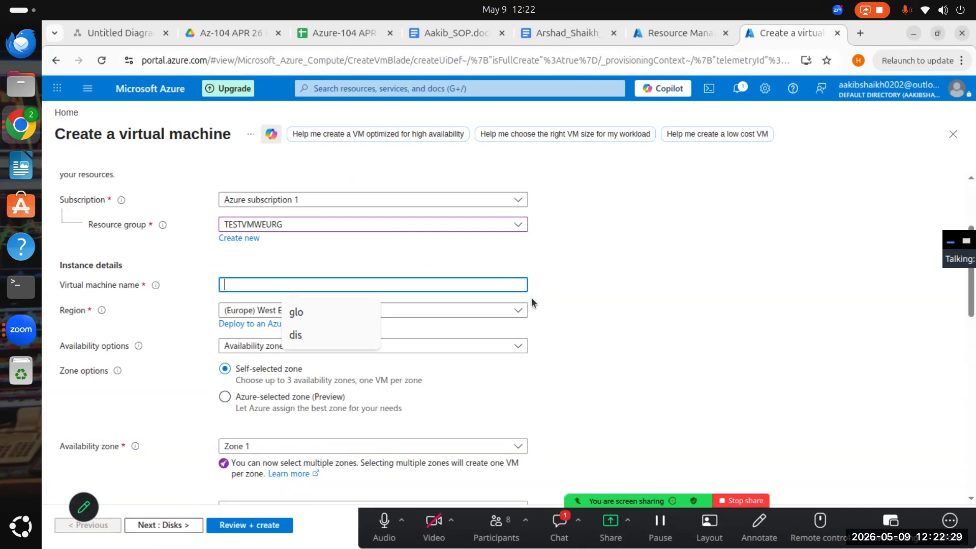
text(Az)
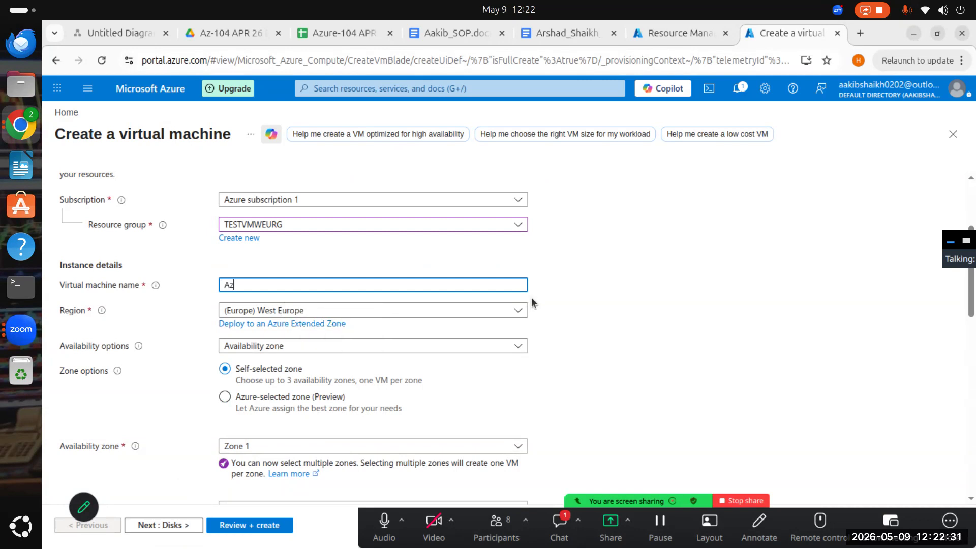
key(BackSpace)
text(Z)
text(TESTWEUAPP01)
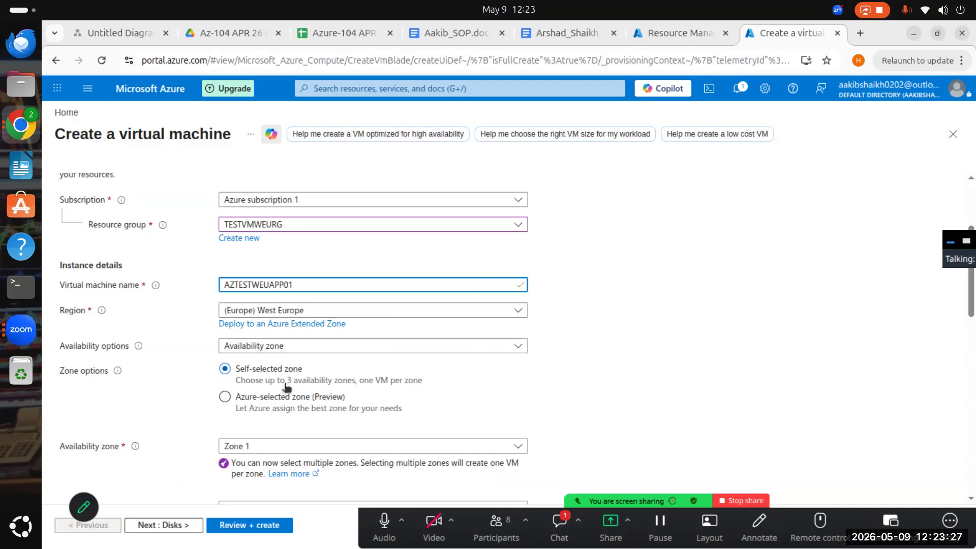
- Set the virtual machine's availability option to No infrastructure redundancy required
click(297, 347)
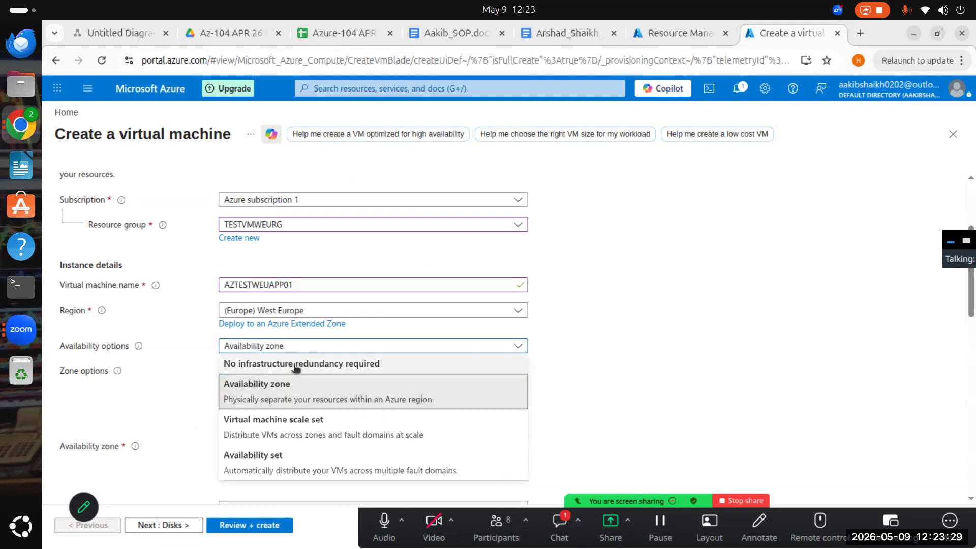
click(296, 364)
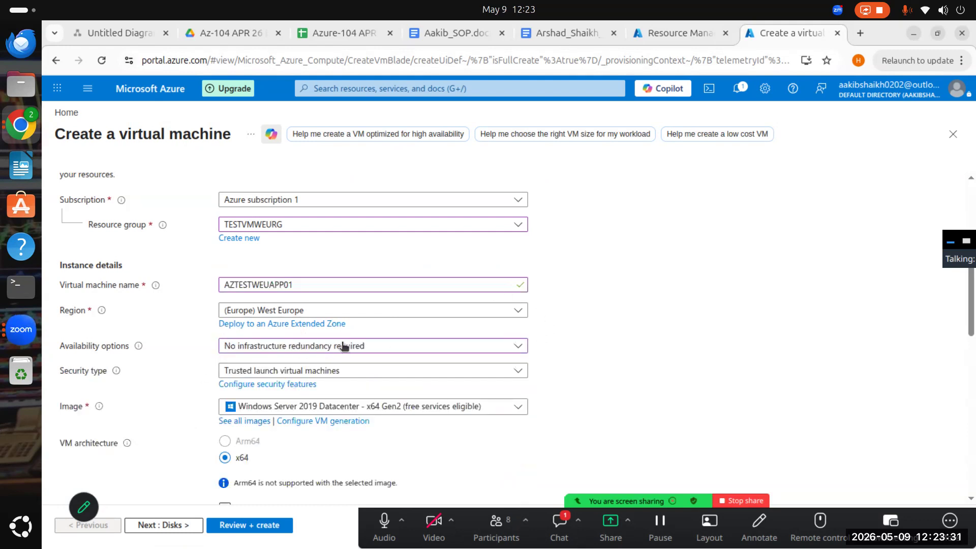
click(340, 348)
click(303, 363)
click(377, 346)
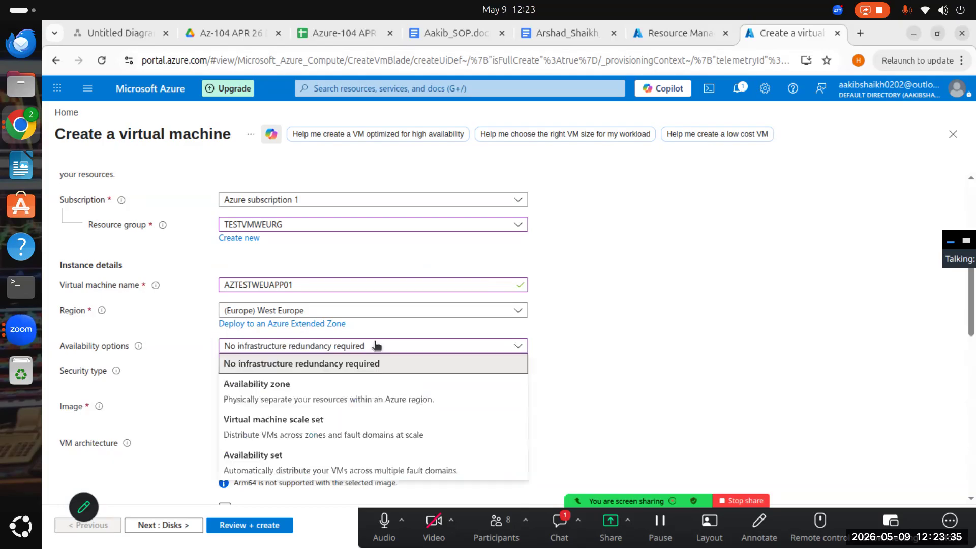
click(296, 364)
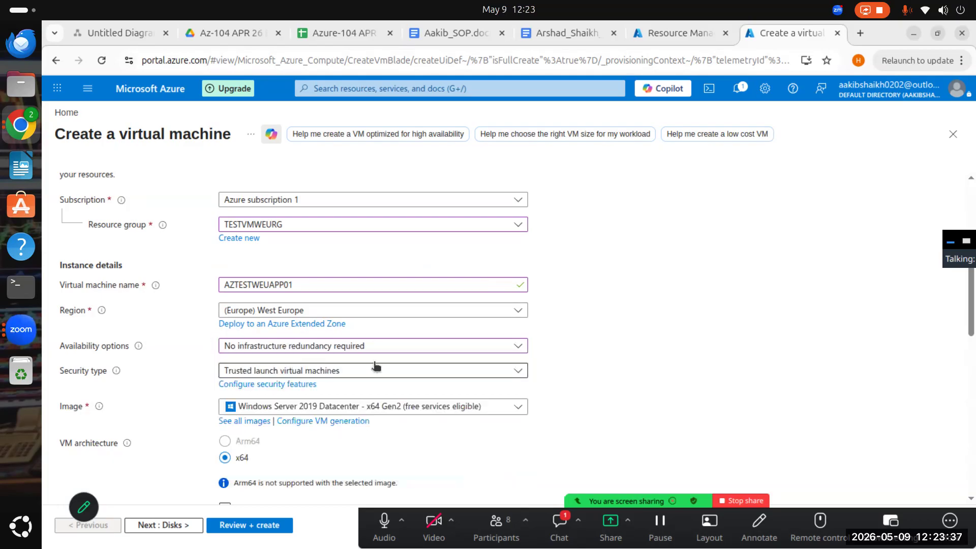
- Open the full list of marketplace images and filter it to the Microsoft publisher type
scroll(634, 329, down, 3)
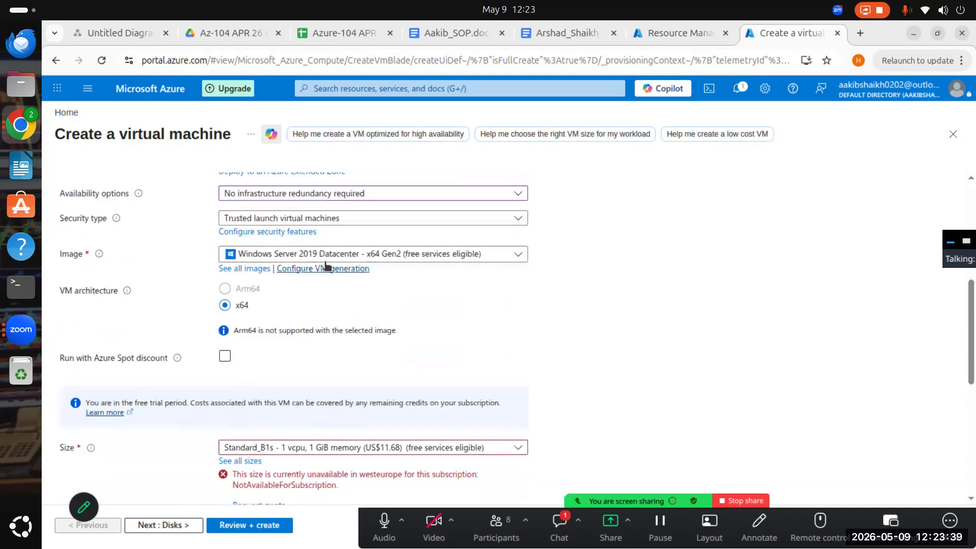
click(251, 269)
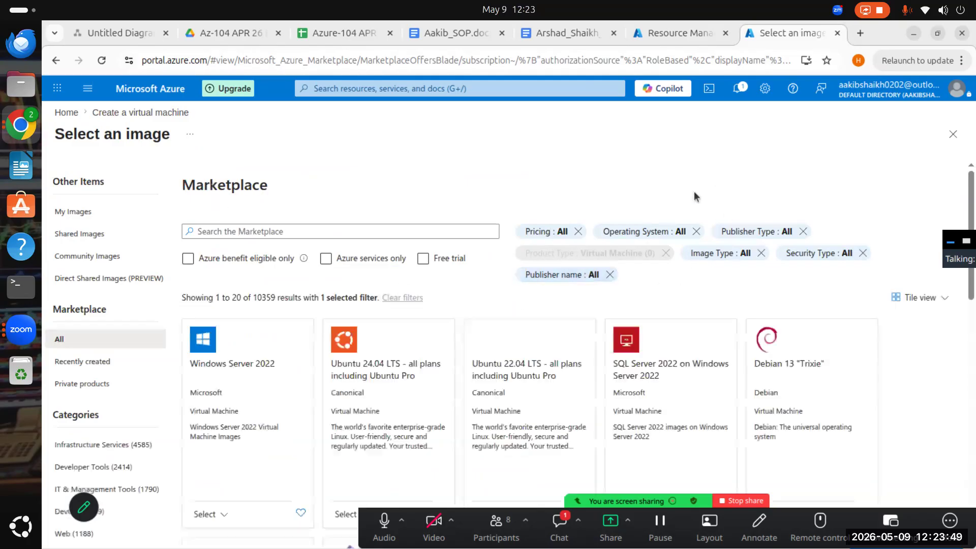
click(743, 239)
click(874, 231)
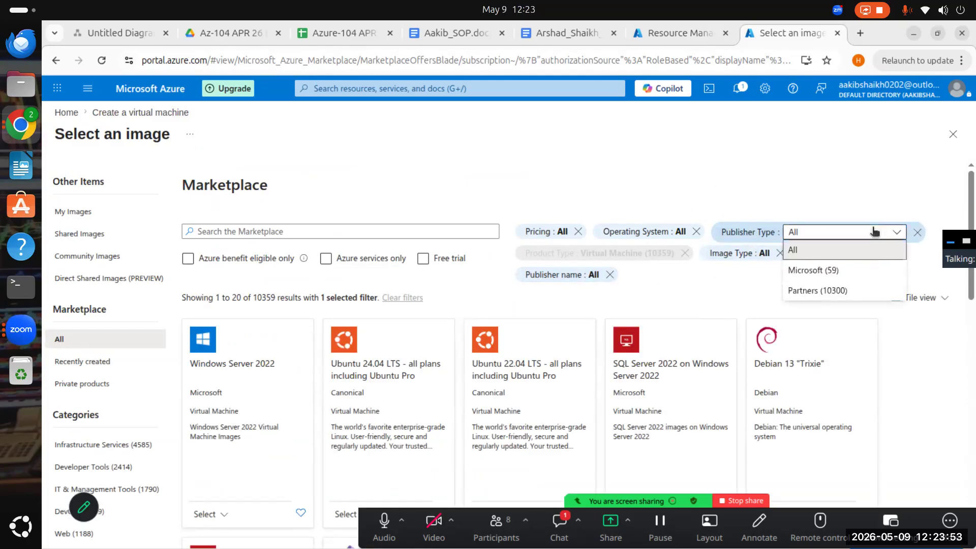
click(830, 273)
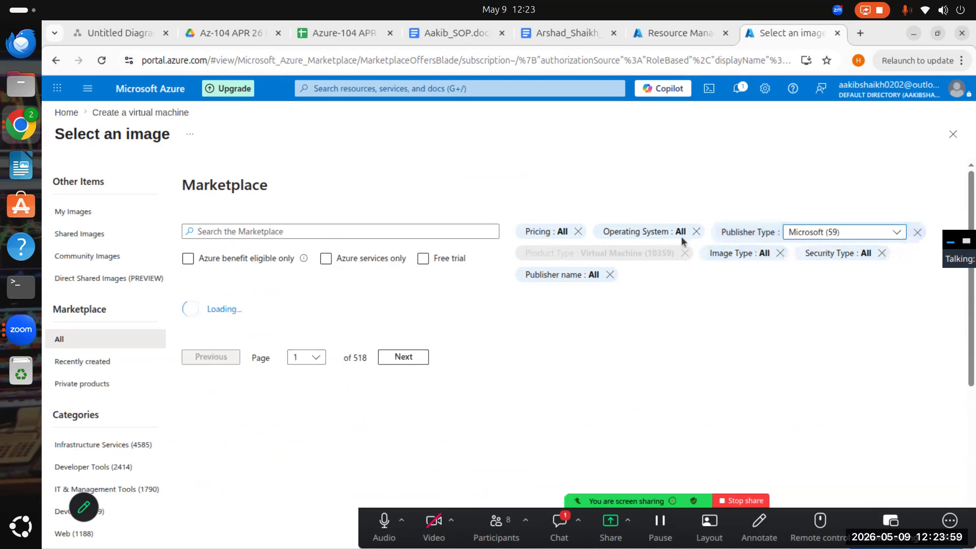
- Narrow the operating system filter by excluding Linux options such as Cent OS while keeping the Windows ones
click(652, 232)
click(709, 231)
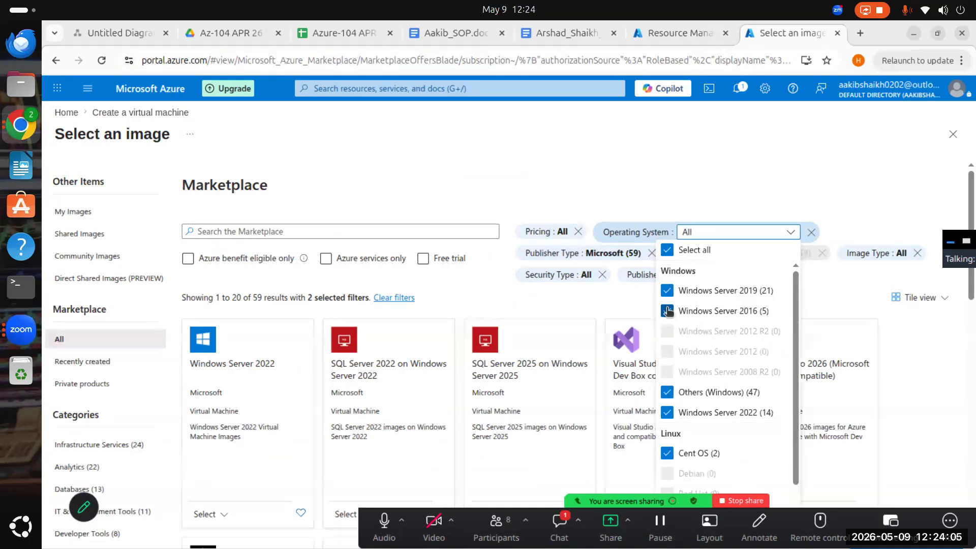
scroll(670, 400, down, 1)
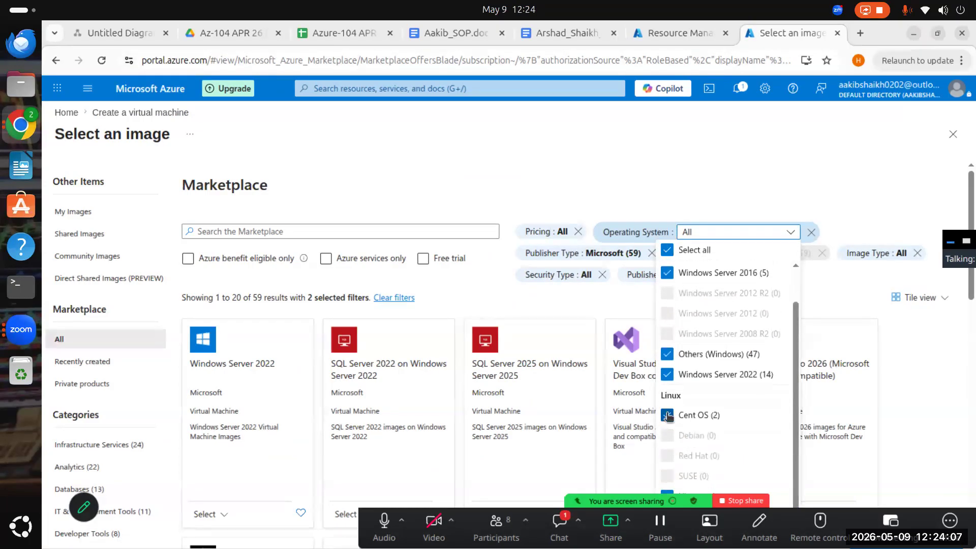
click(668, 415)
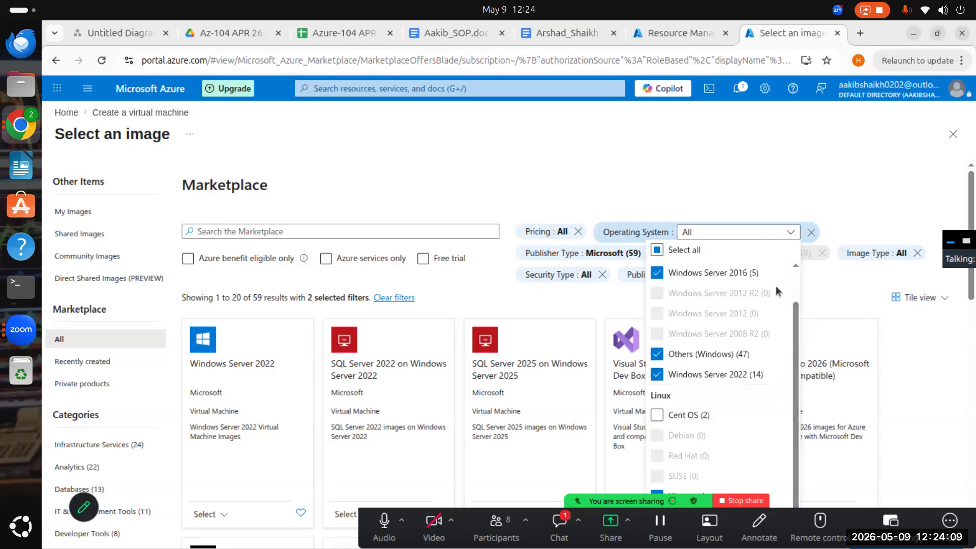
drag(972, 286, 971, 325)
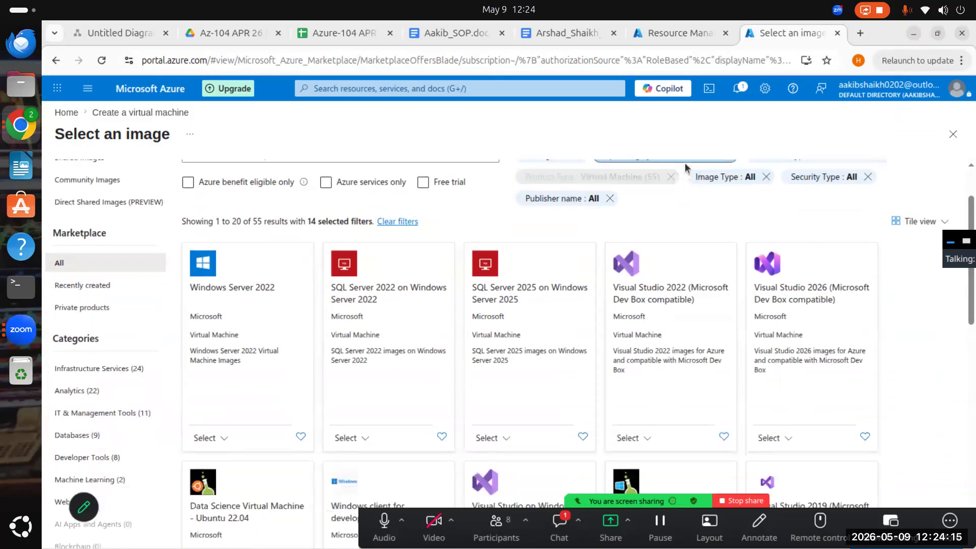
scroll(686, 226, up, 2)
click(685, 232)
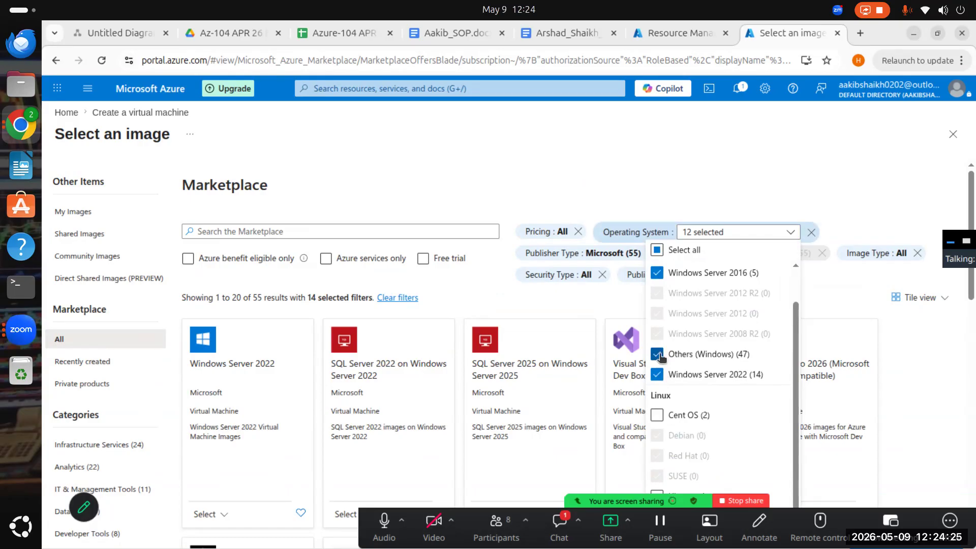
scroll(656, 371, up, 2)
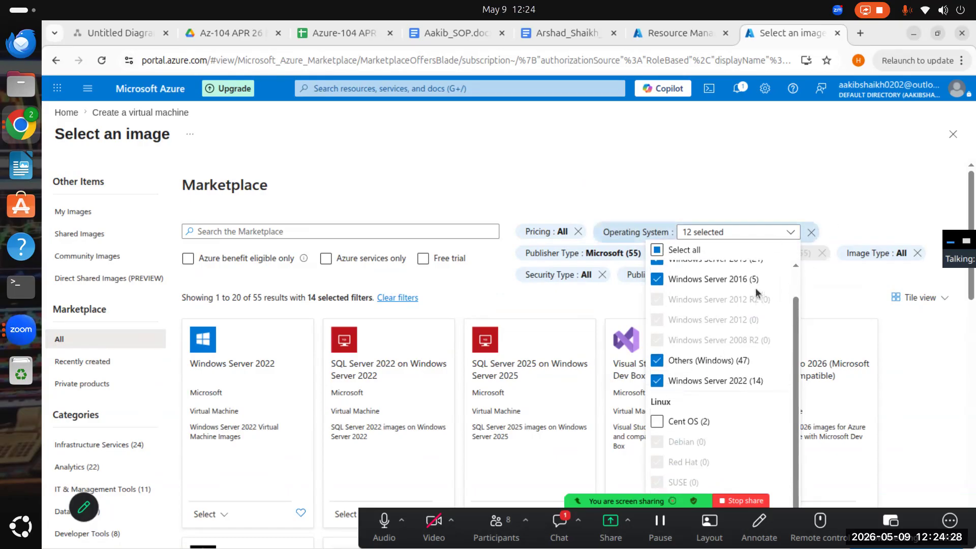
click(823, 183)
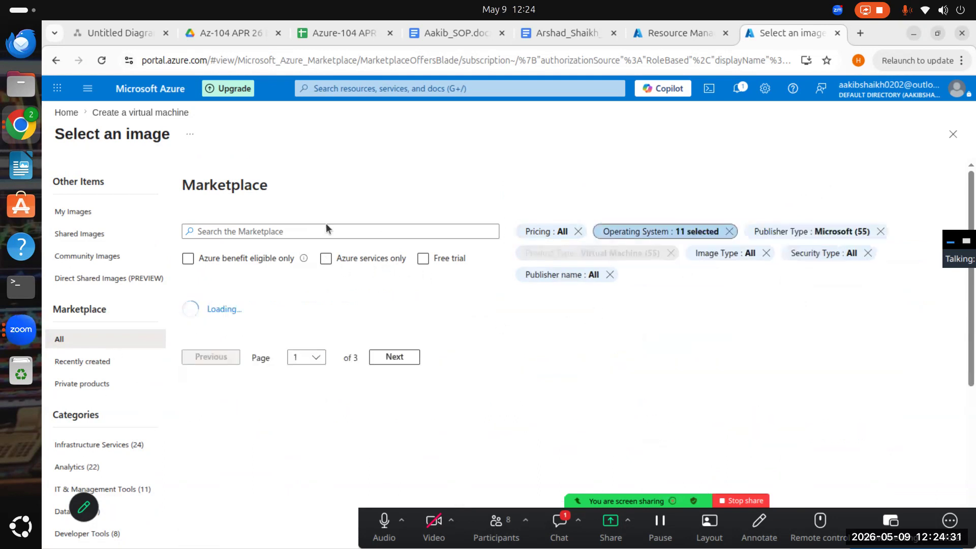
- Browse the filtered images and examine which editions are offered for Windows Server 2022
scroll(261, 410, down, 3)
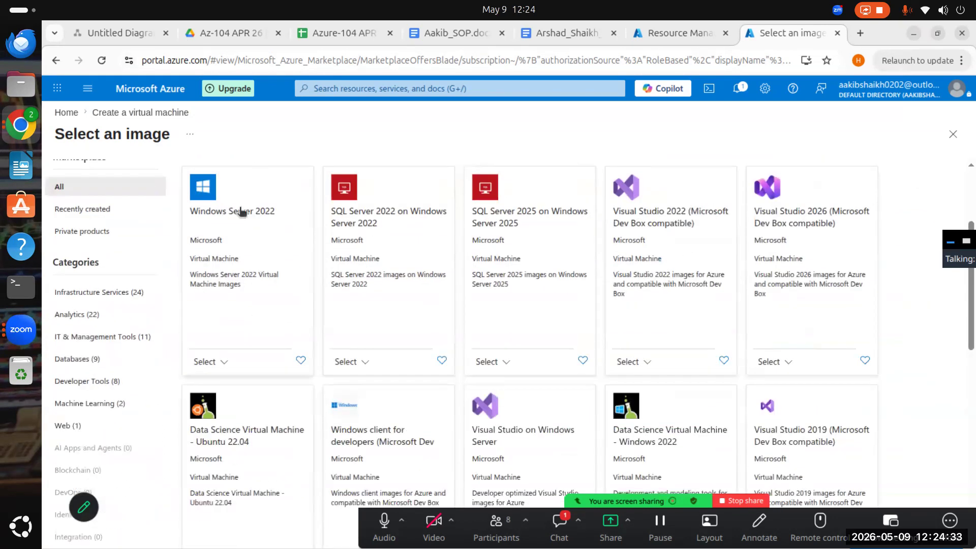
click(224, 364)
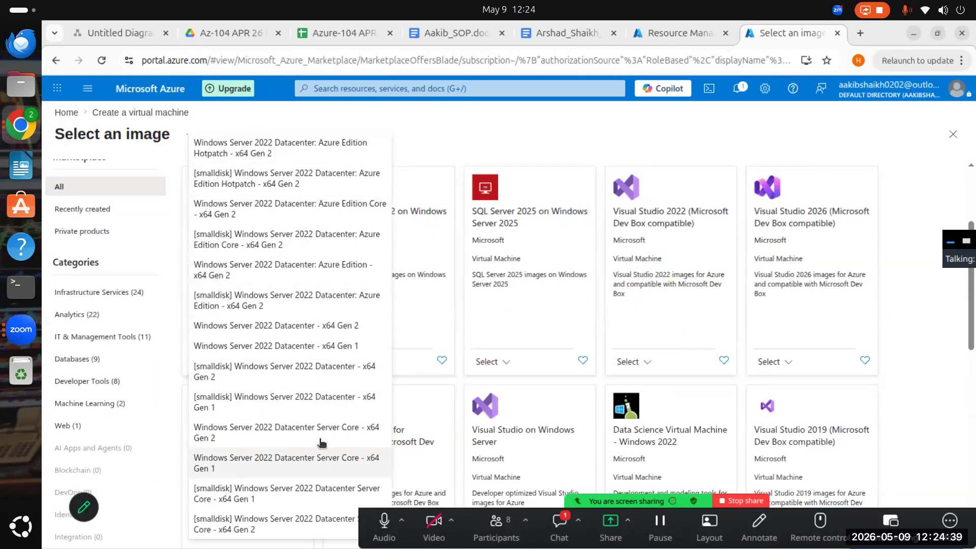
click(428, 140)
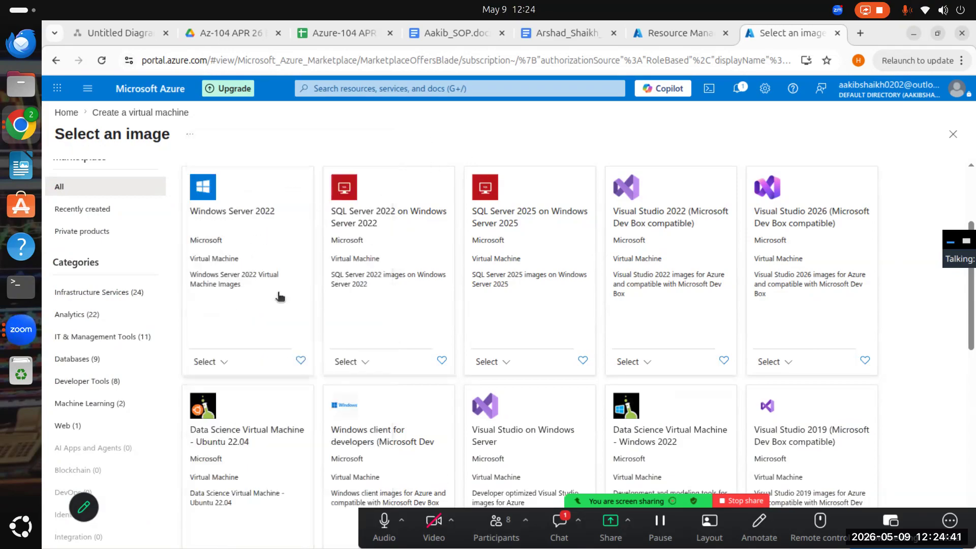
scroll(349, 338, down, 4)
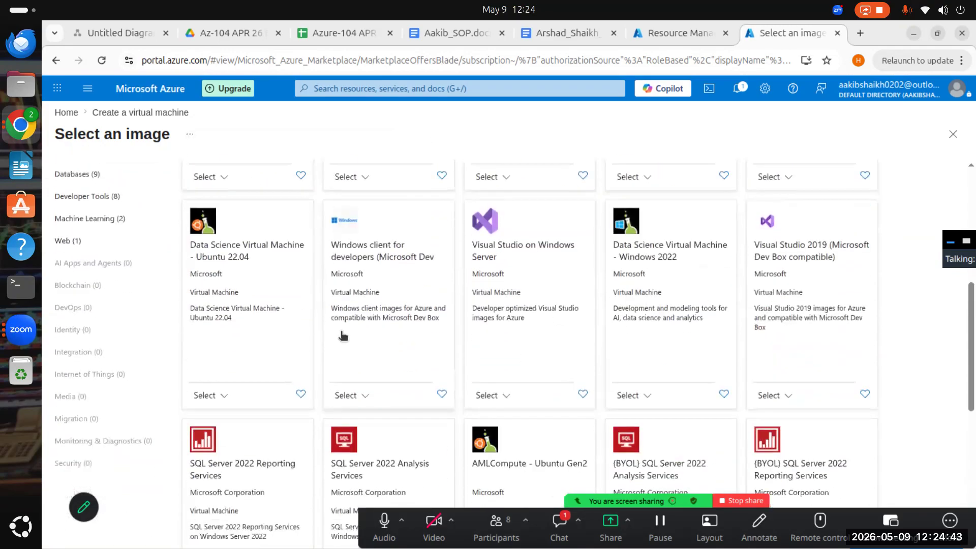
scroll(344, 336, down, 8)
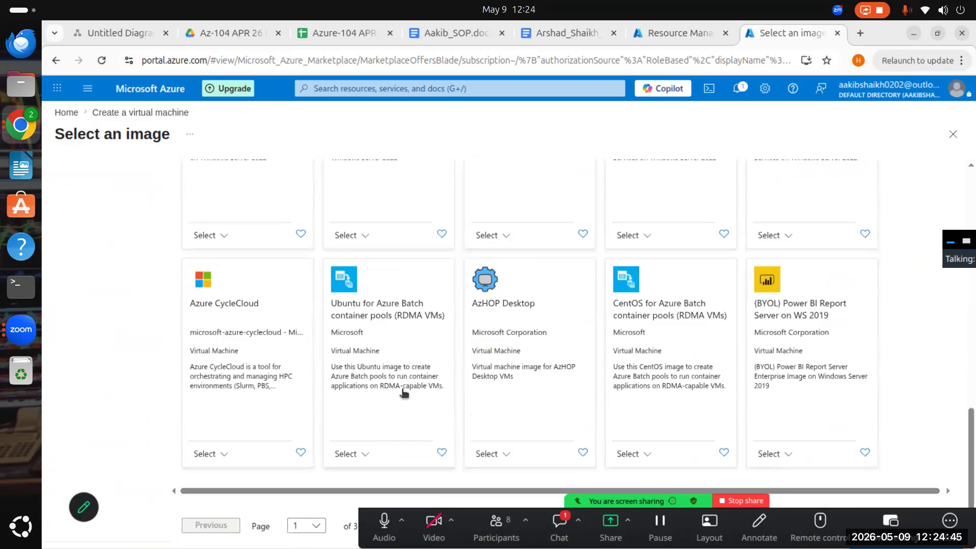
scroll(228, 320, up, 2)
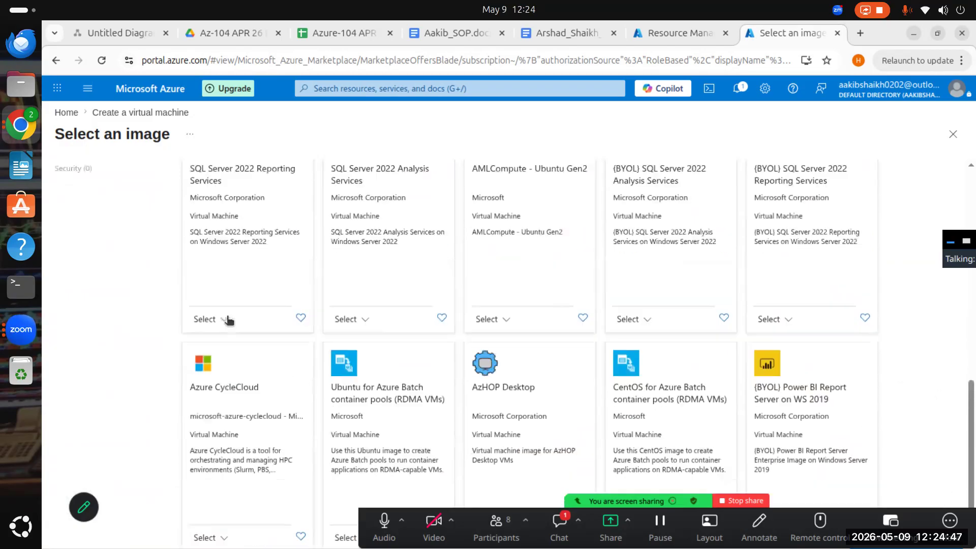
scroll(228, 320, up, 10)
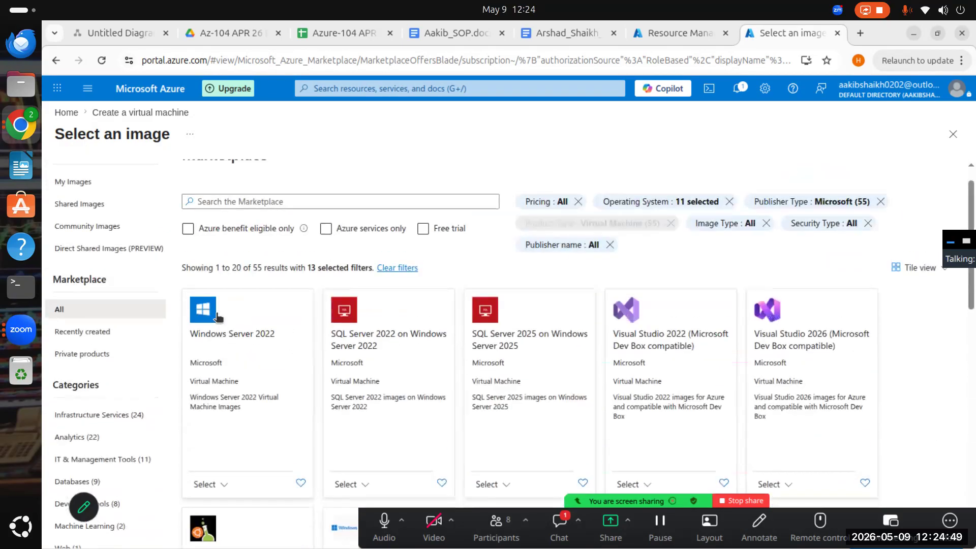
- Read the Windows Server 2022 offer overview, check its selectable editions again and close the details
click(218, 317)
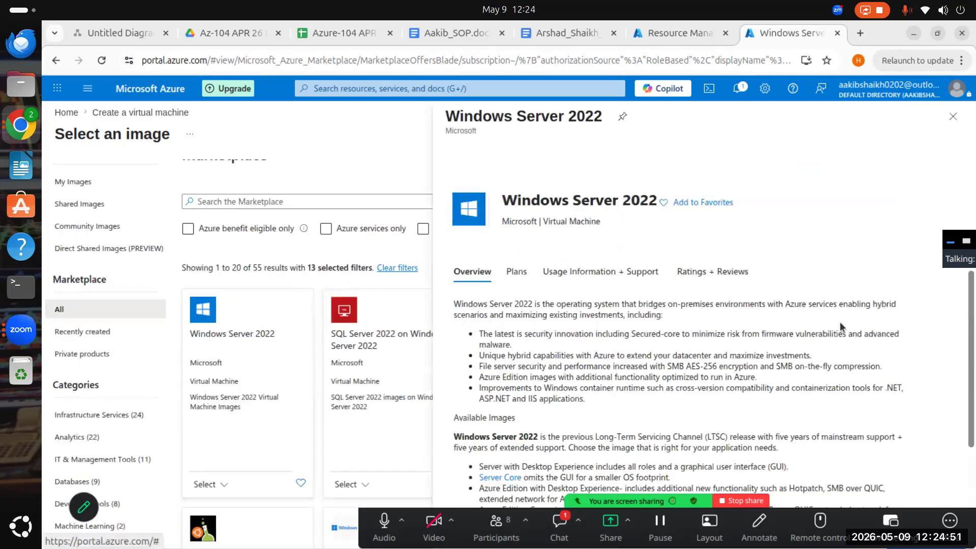
scroll(555, 305, down, 3)
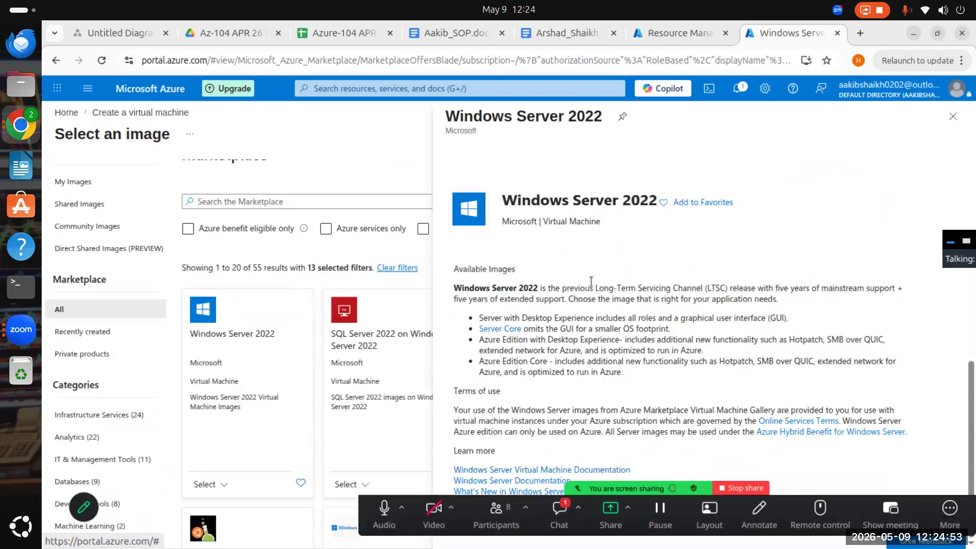
scroll(661, 218, up, 3)
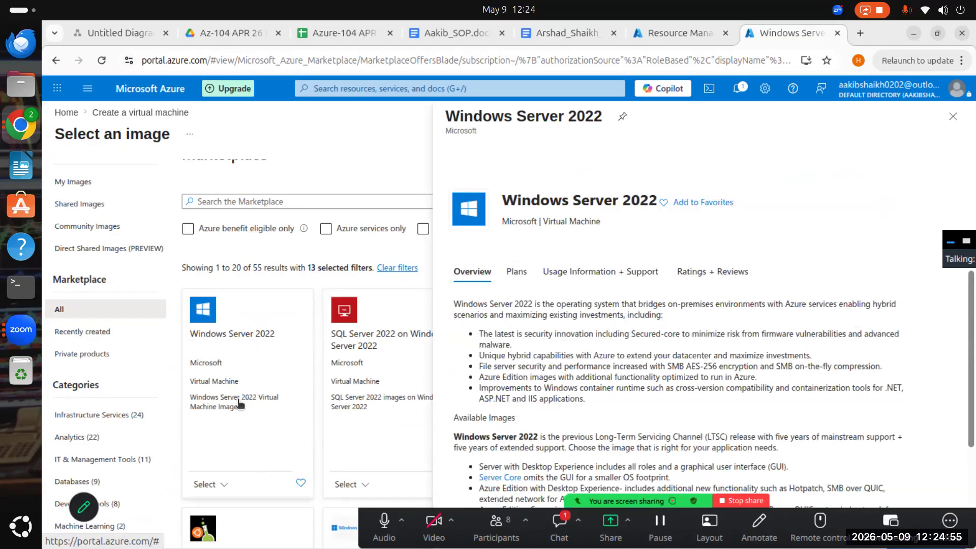
click(216, 484)
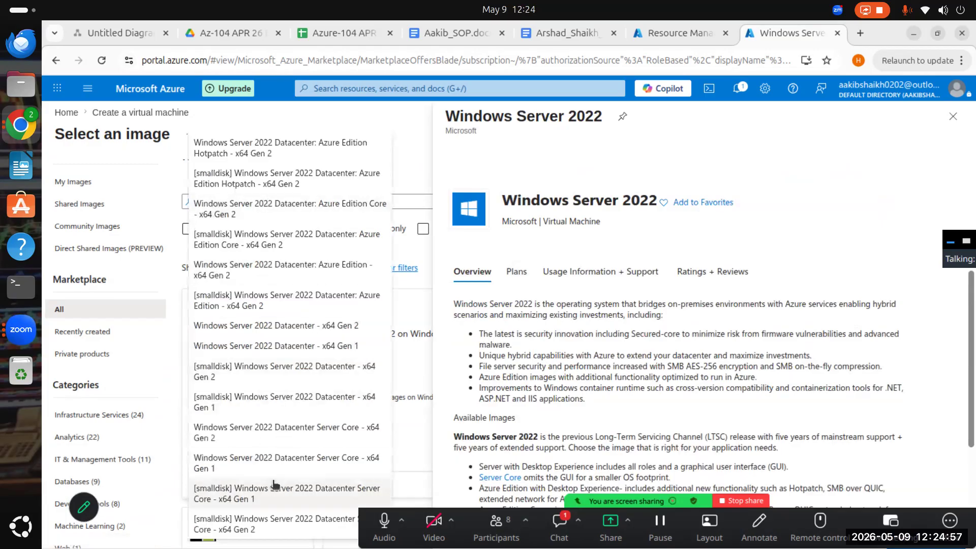
click(423, 141)
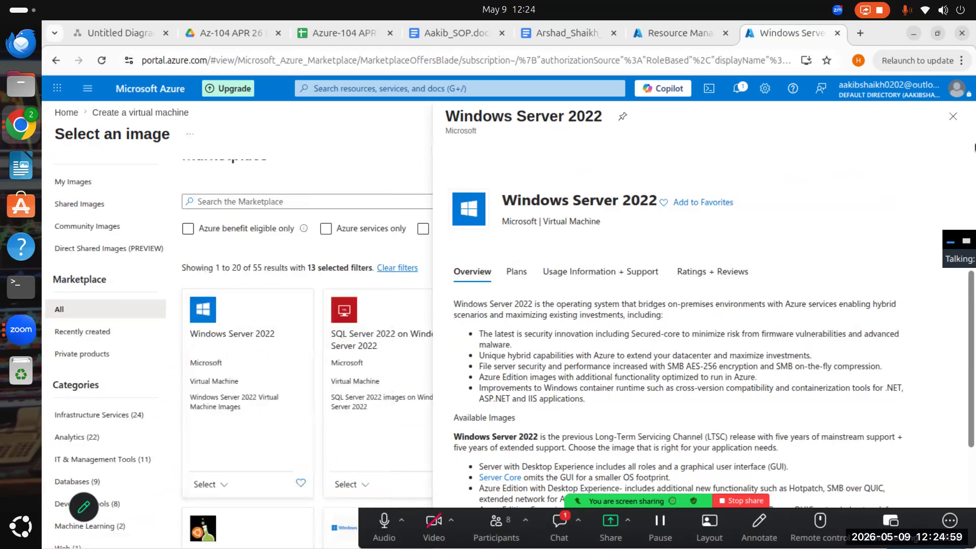
click(954, 116)
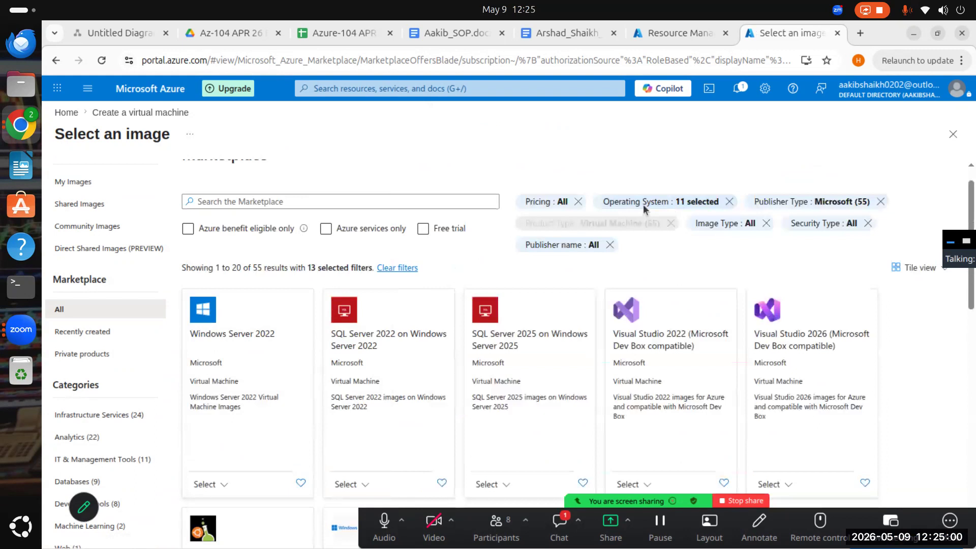
- Exclude Windows Server 2022 from the operating system filter of the marketplace images
click(669, 201)
click(727, 203)
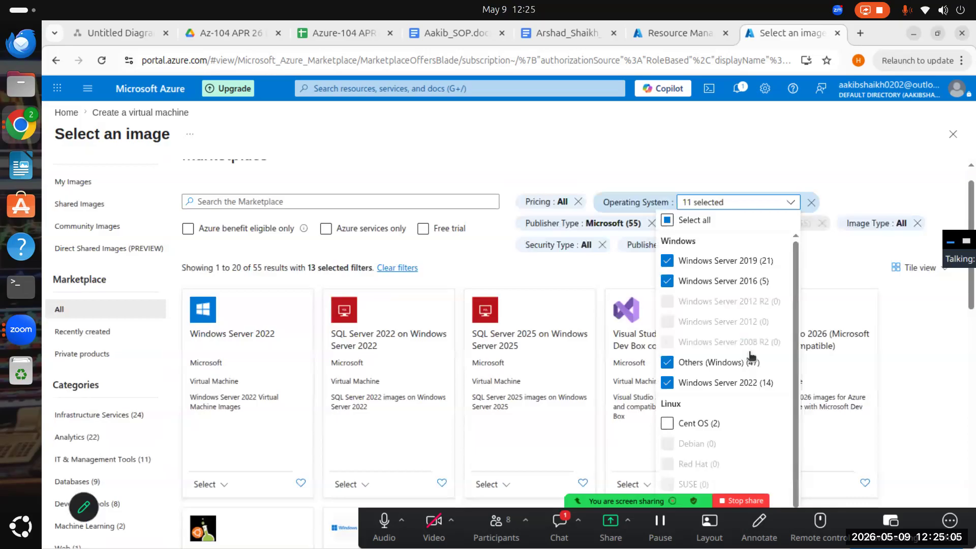
click(671, 386)
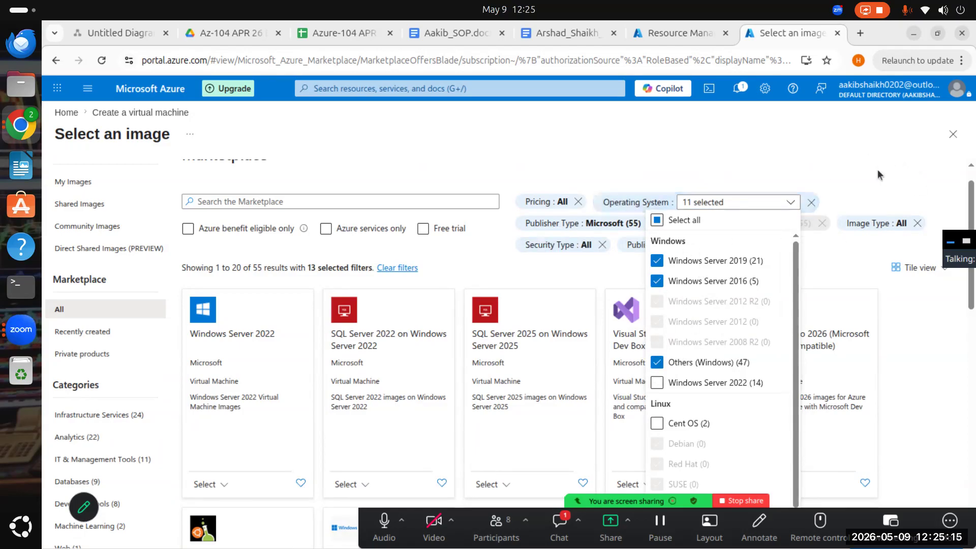
click(828, 153)
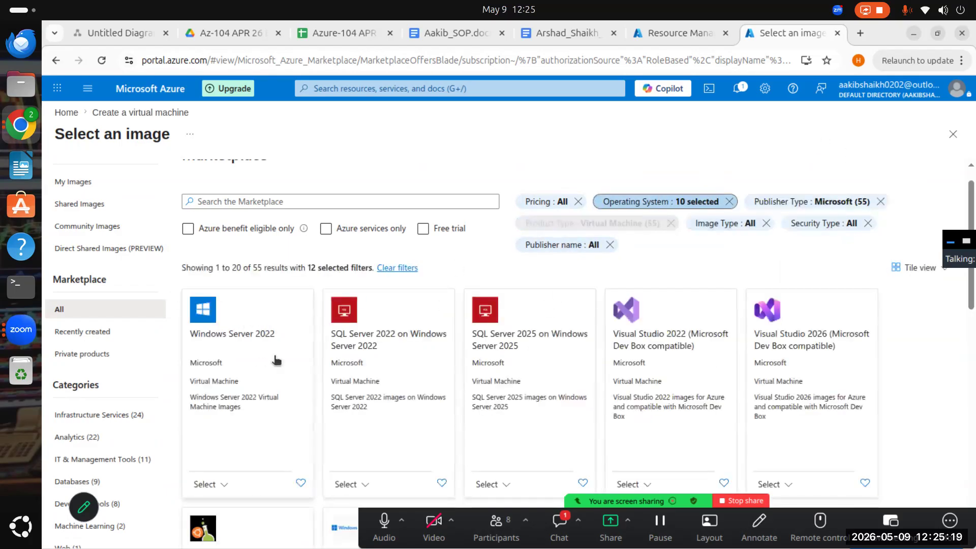
- Look through the filtered marketplace images for the remaining Windows Server versions
scroll(259, 402, down, 2)
scroll(783, 315, down, 8)
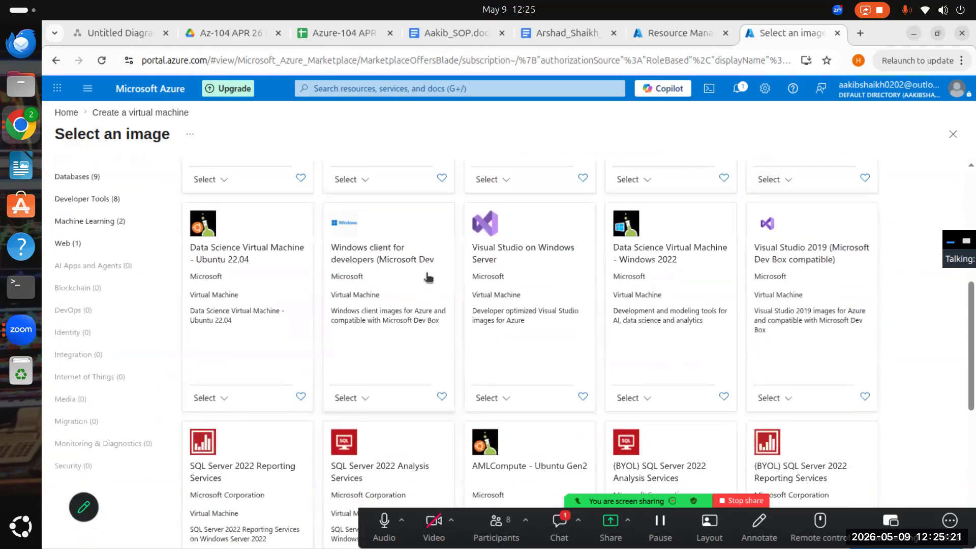
scroll(436, 297, down, 6)
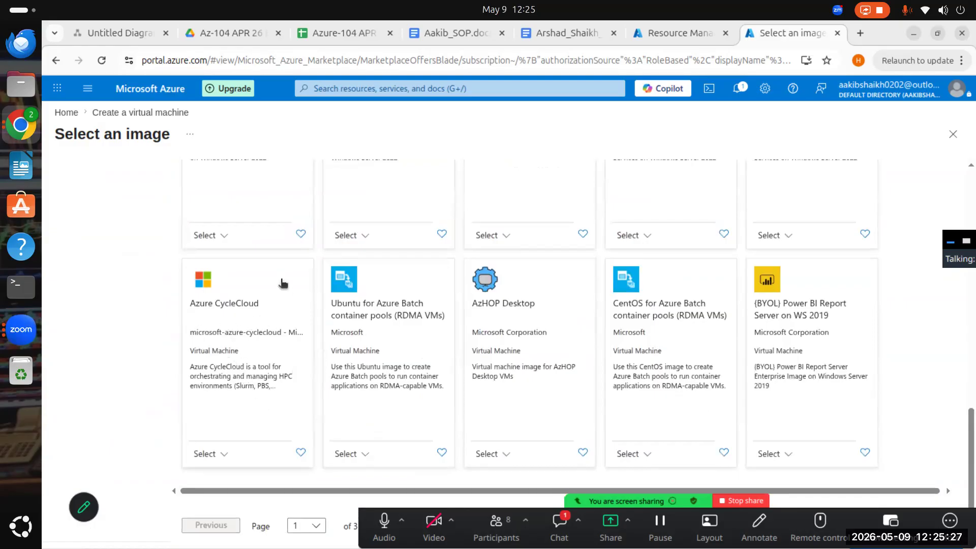
scroll(259, 315, up, 3)
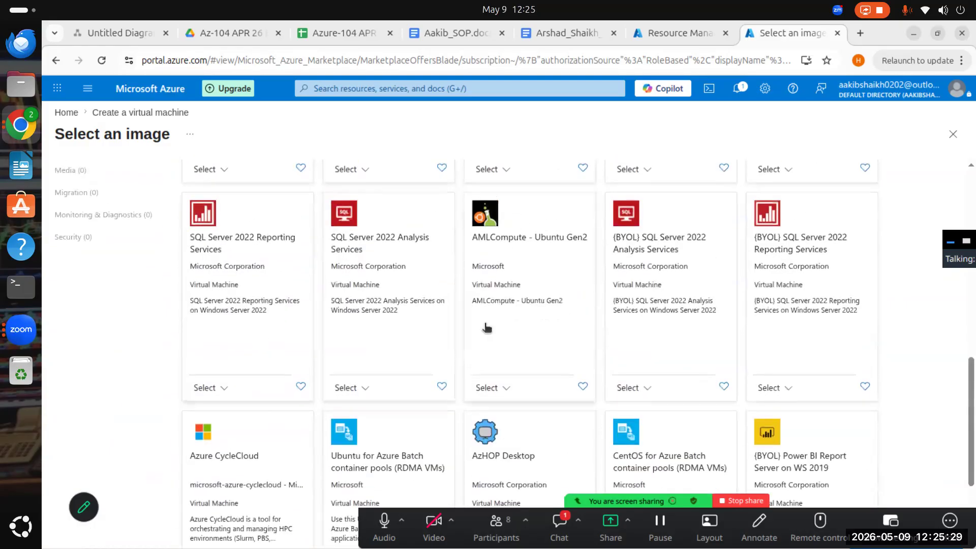
scroll(698, 353, up, 6)
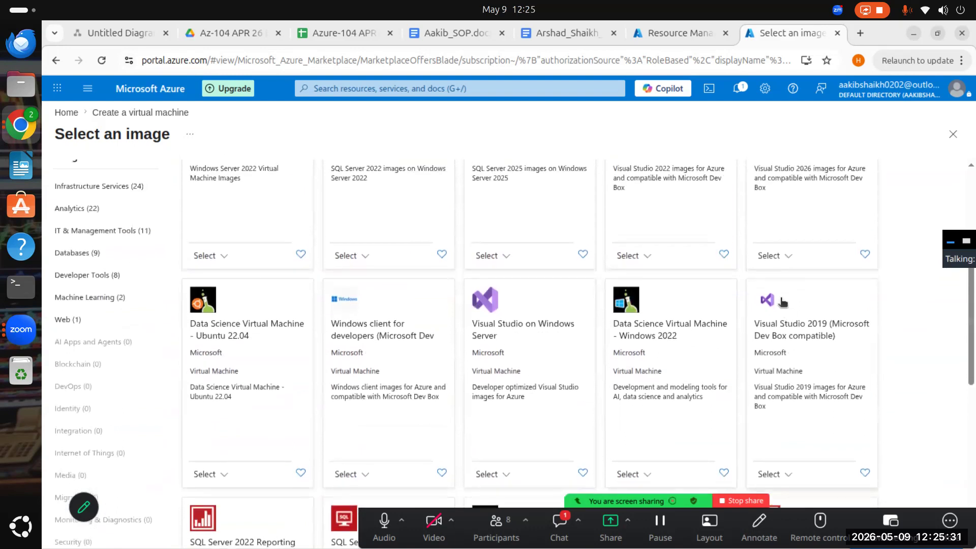
scroll(465, 348, up, 1)
scroll(361, 343, down, 1)
scroll(360, 351, up, 3)
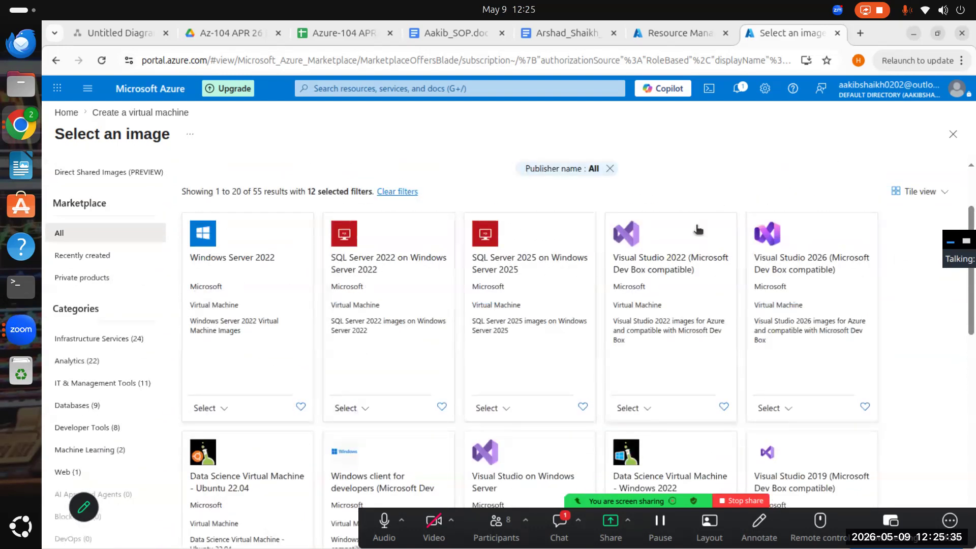
scroll(699, 230, up, 2)
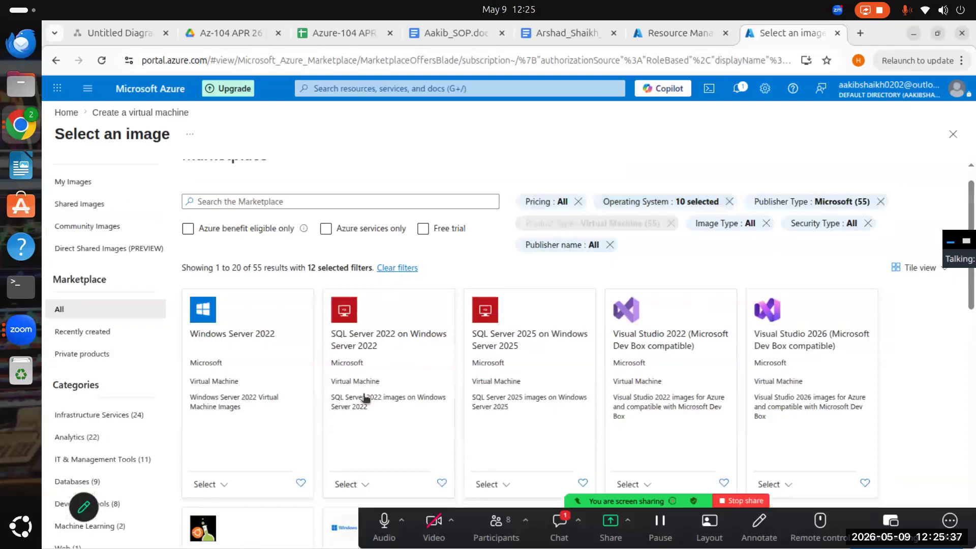
- Clear all marketplace filters and look over the unfiltered images
click(397, 267)
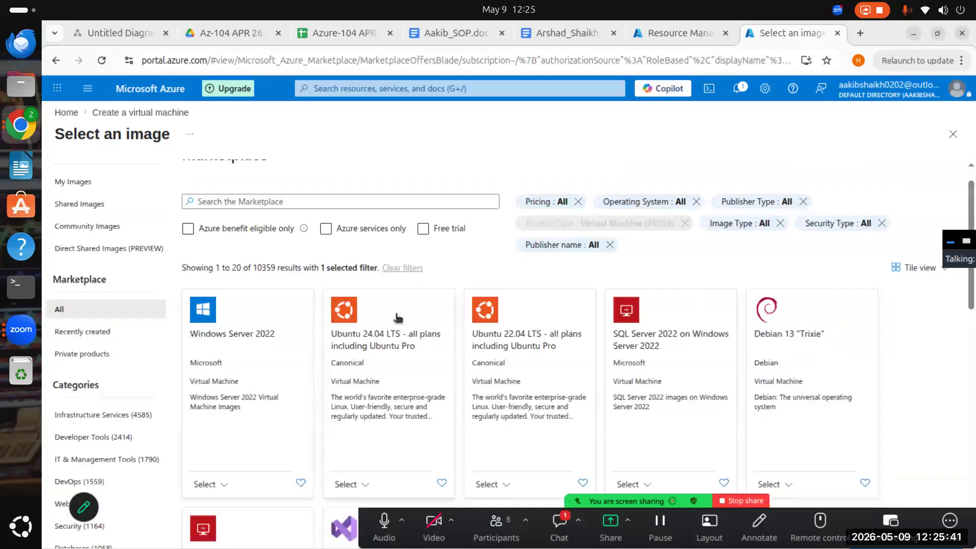
scroll(326, 341, down, 2)
scroll(255, 291, down, 2)
scroll(679, 348, up, 4)
- Filter the marketplace images by the publisher type Microsoft and look over the remaining offers
click(760, 233)
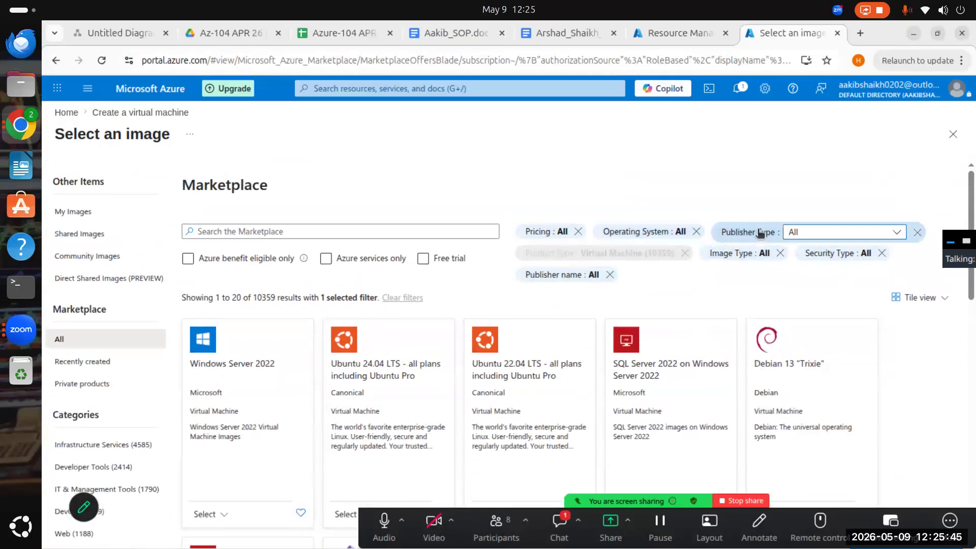
click(895, 234)
click(813, 270)
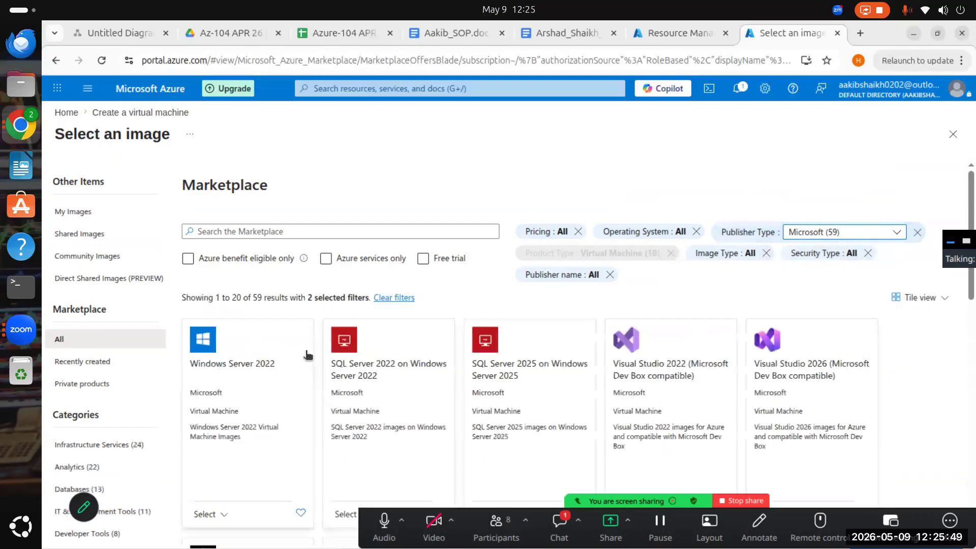
scroll(739, 398, down, 3)
scroll(417, 249, up, 3)
- Check the operating system filter choices for the Microsoft images and the selectable Windows Server 2022 editions, leaving both unchanged
click(655, 239)
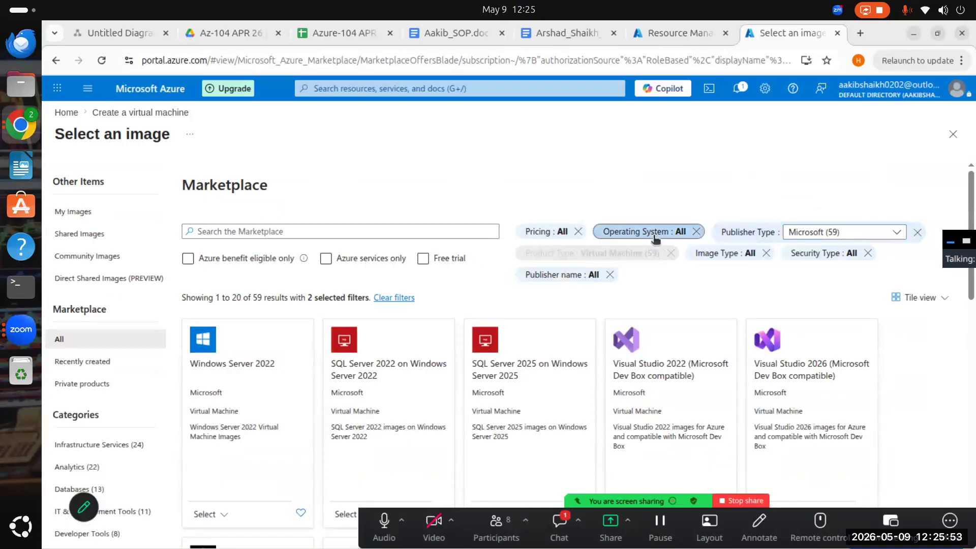
click(688, 233)
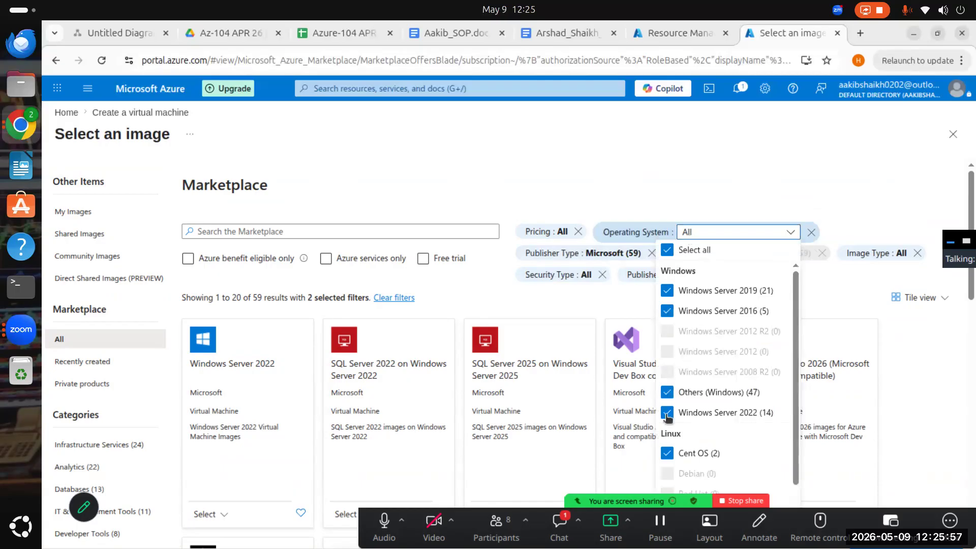
click(672, 182)
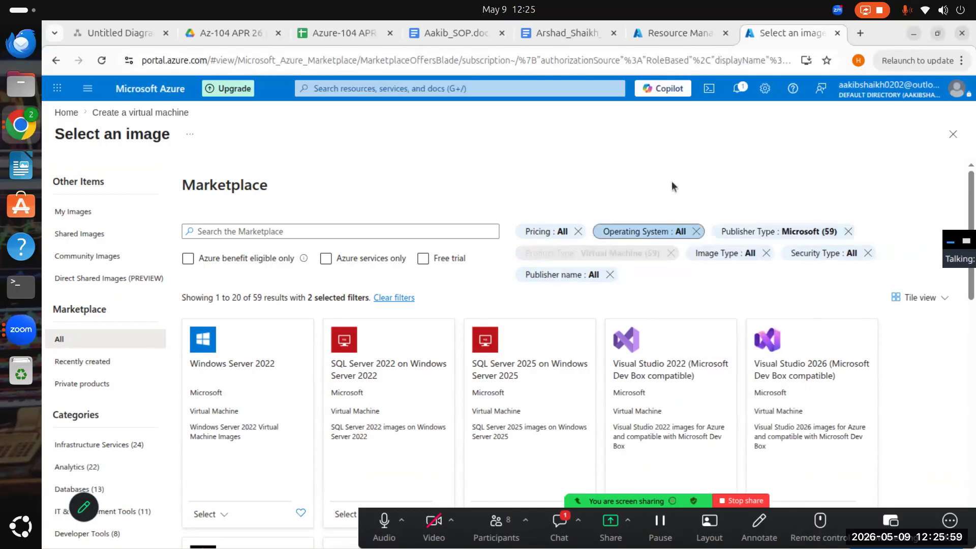
scroll(342, 340, down, 3)
click(206, 363)
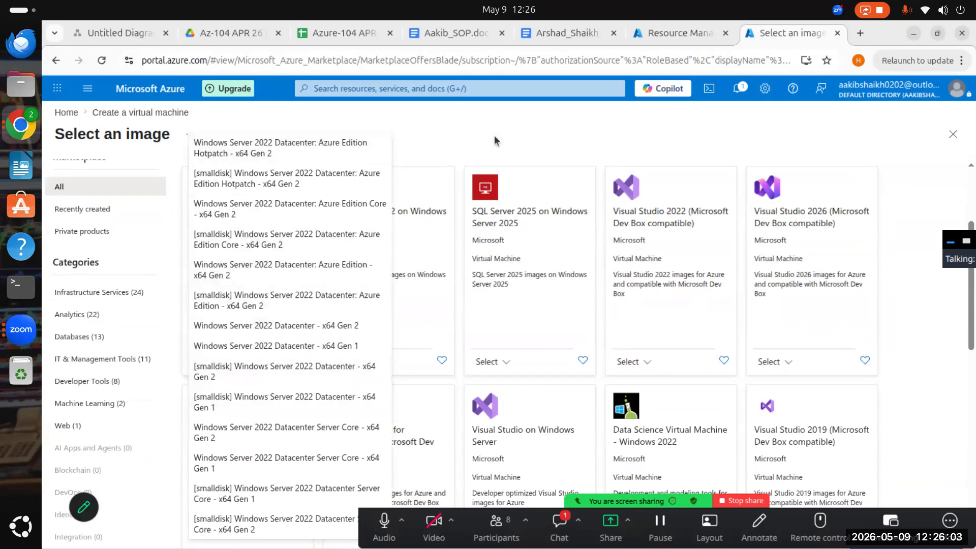
click(532, 131)
scroll(463, 271, up, 3)
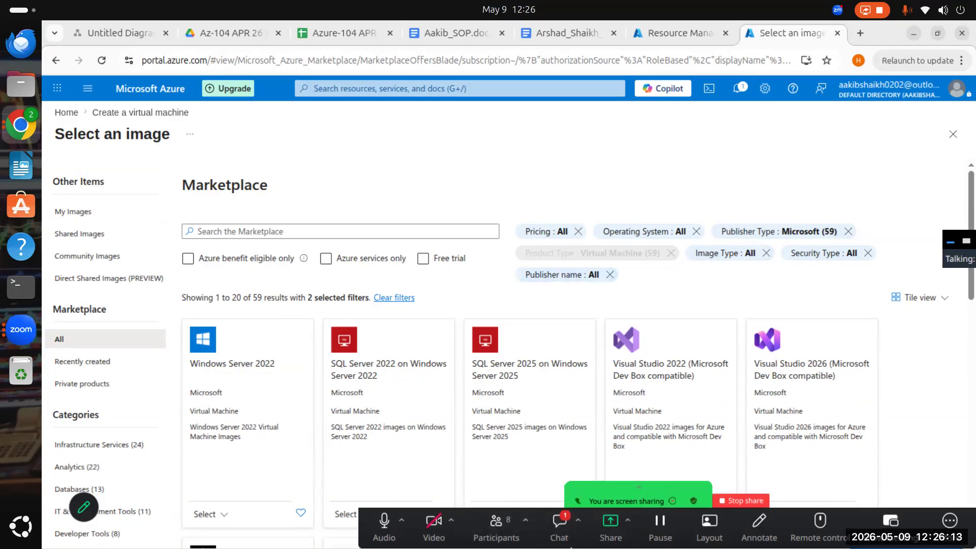
- Open the Zoom meeting chat, read the latest messages and close it again
click(565, 535)
scroll(510, 276, down, 2)
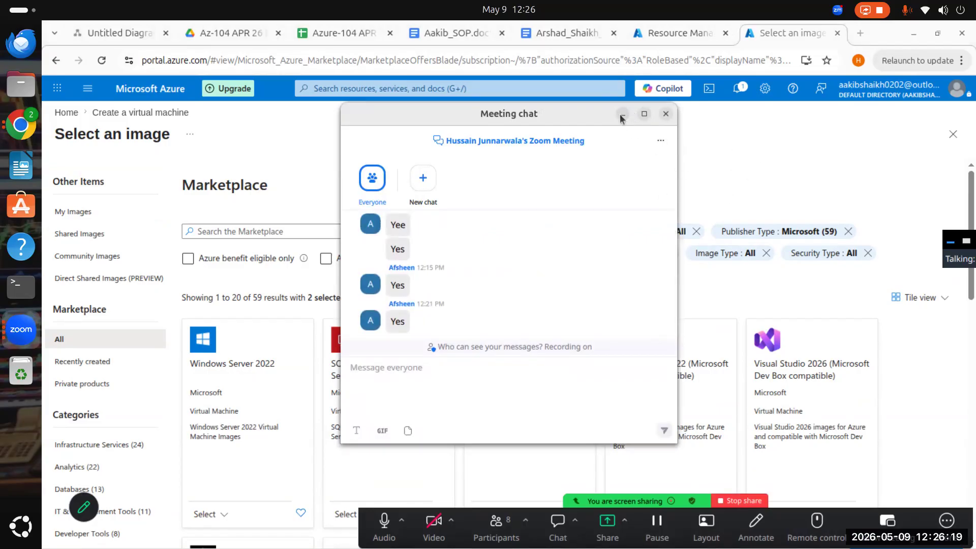
click(844, 158)
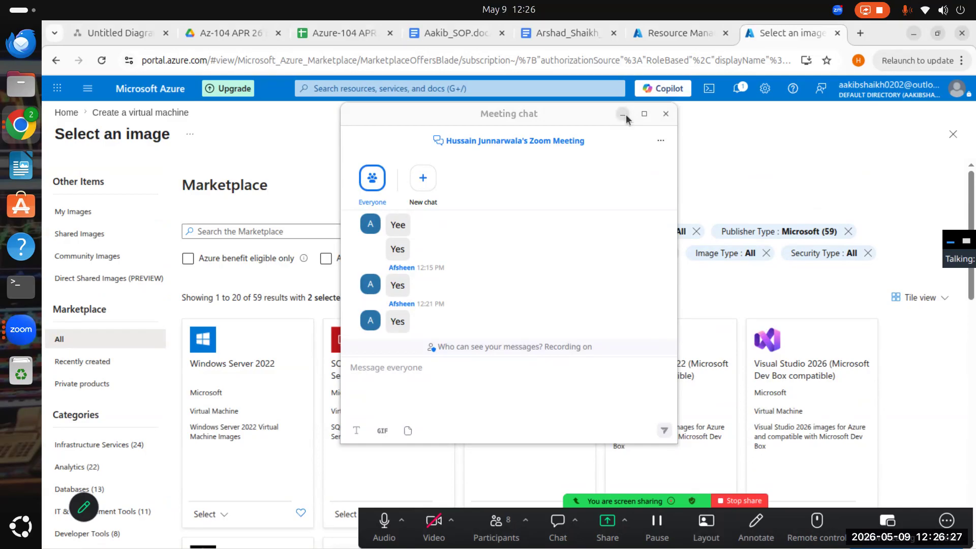
click(664, 115)
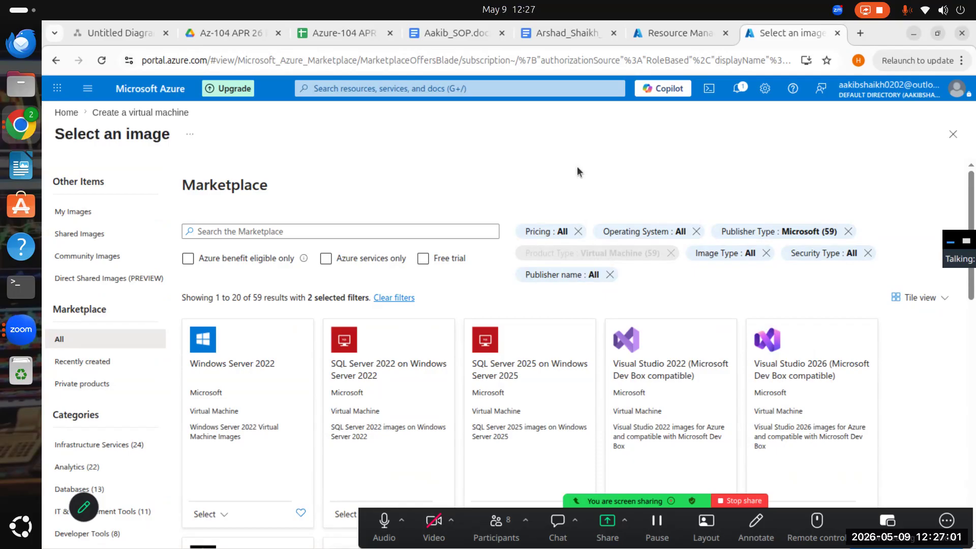
- Look through the Microsoft-published images and leave the image selection without choosing another image
click(359, 262)
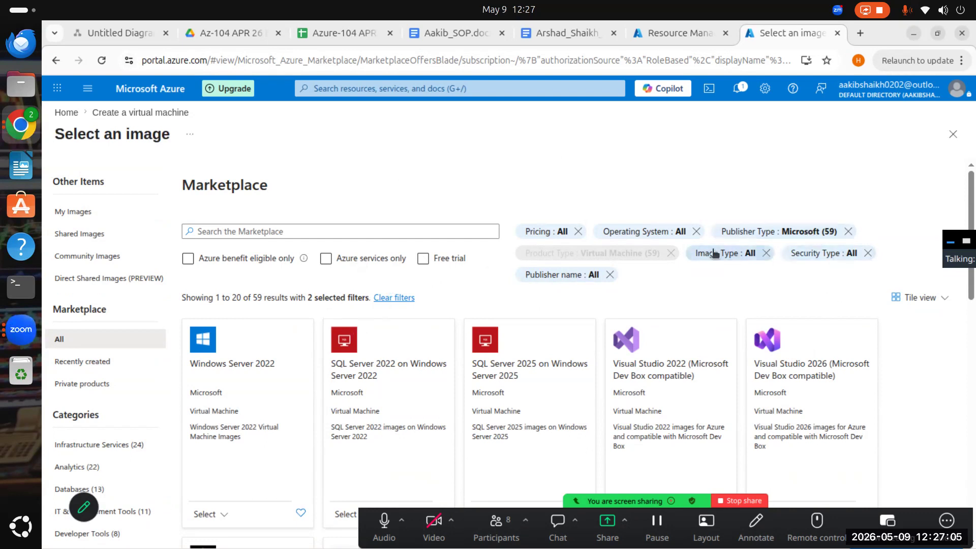
scroll(792, 311, down, 5)
scroll(638, 292, down, 7)
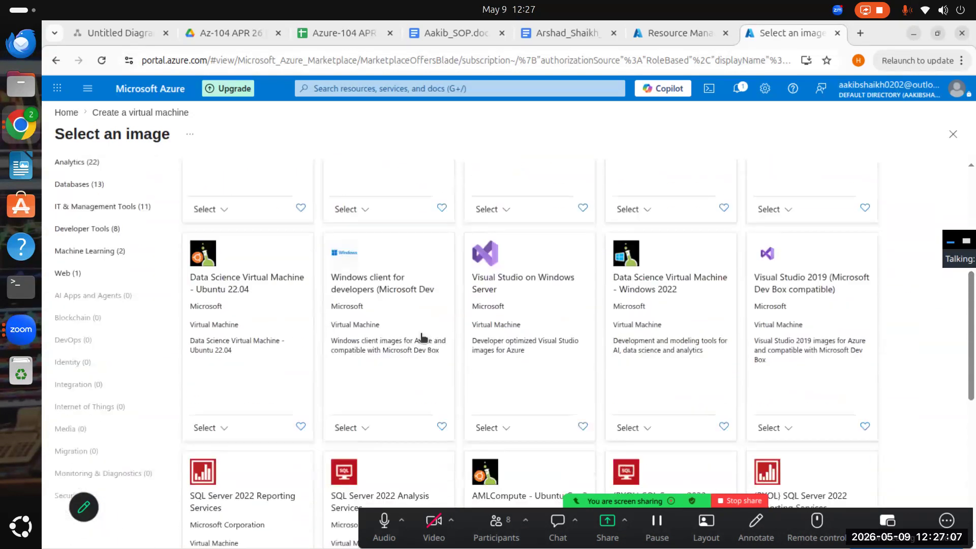
scroll(446, 381, down, 3)
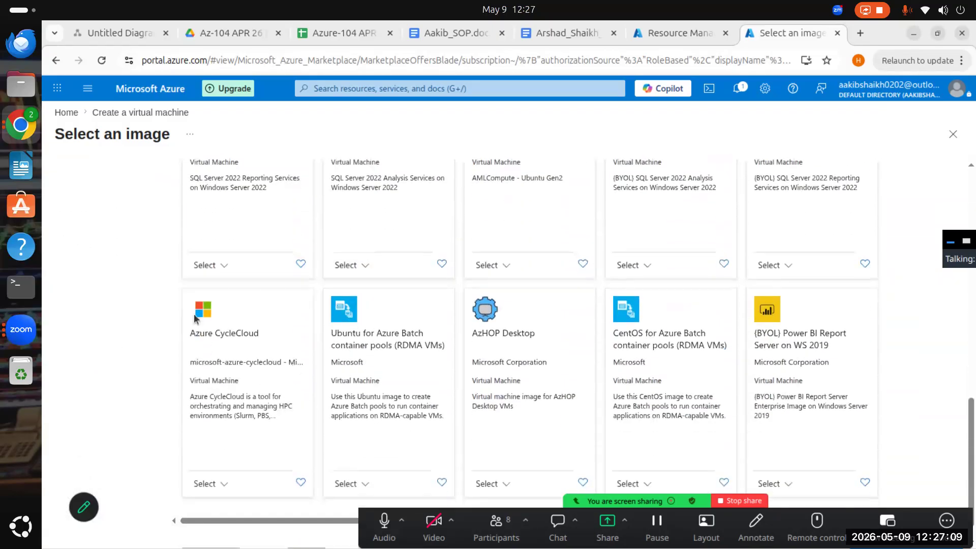
scroll(409, 416, up, 15)
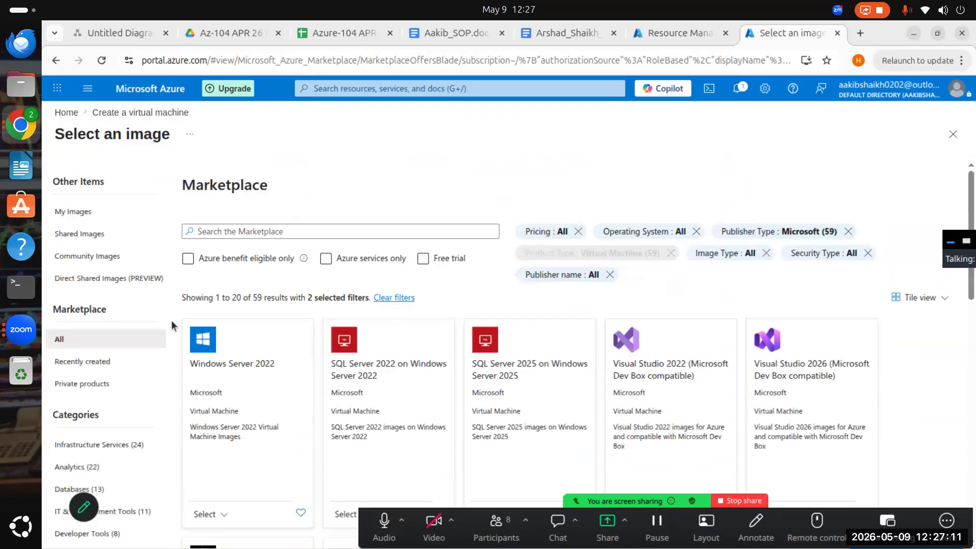
click(953, 133)
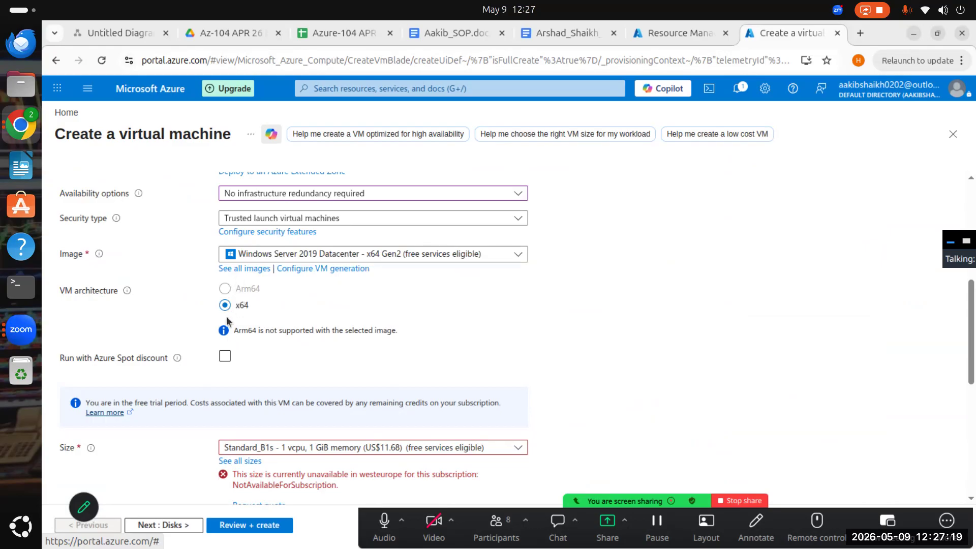
- Set the virtual machine size to Standard_D4s_v3 with 4 vcpus and 16 GiB memory
scroll(272, 360, down, 5)
scroll(289, 286, up, 3)
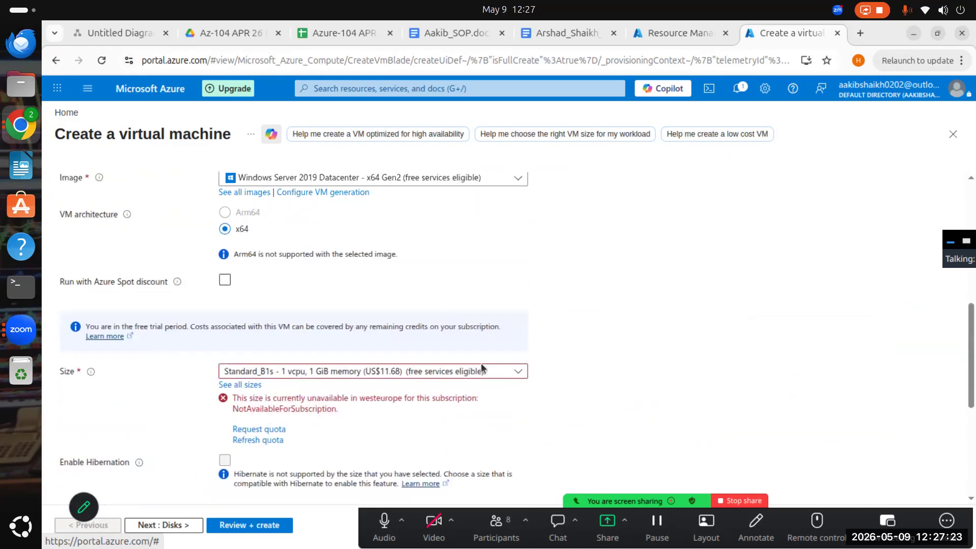
click(452, 374)
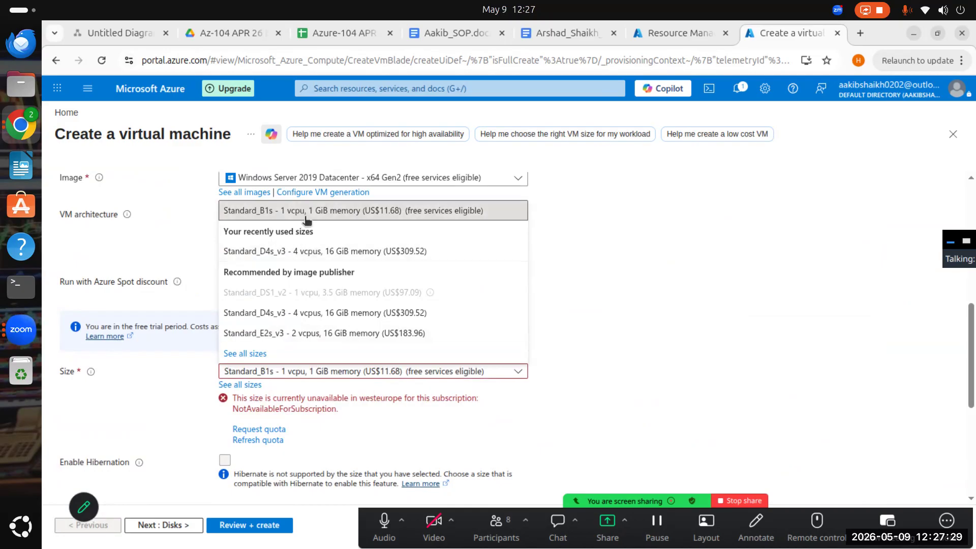
click(309, 312)
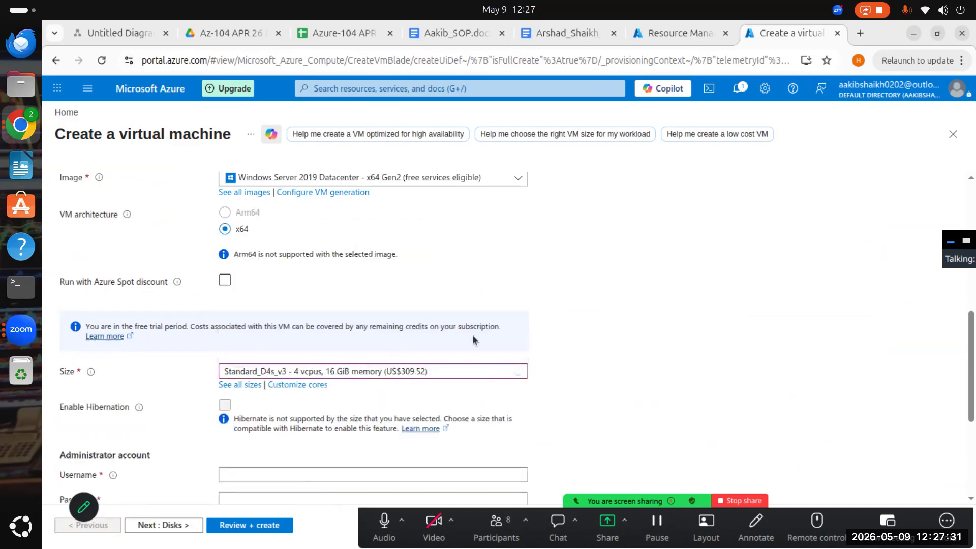
- Enter Azure as the username of the administrator account
scroll(383, 402, up, 2)
scroll(381, 428, down, 3)
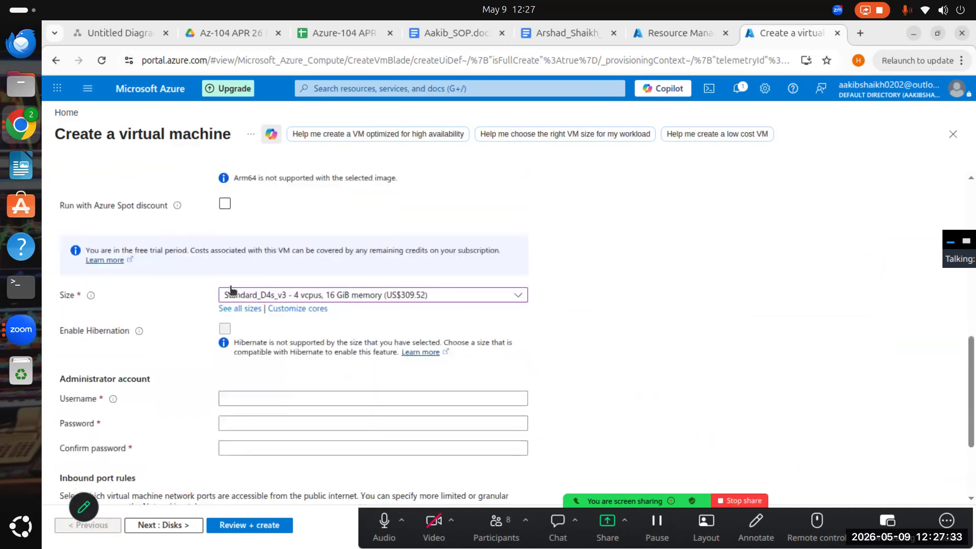
scroll(260, 333, up, 2)
scroll(260, 333, up, 3)
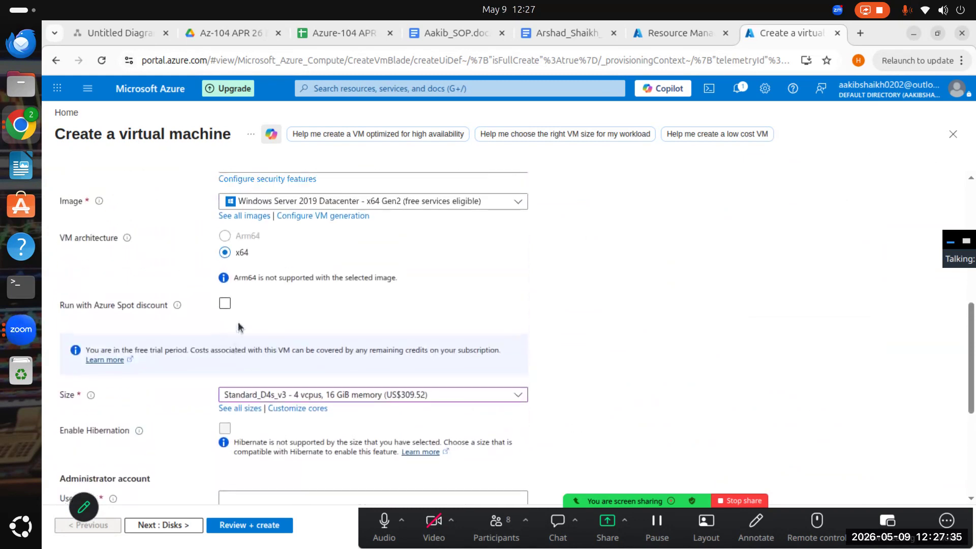
scroll(309, 268, down, 3)
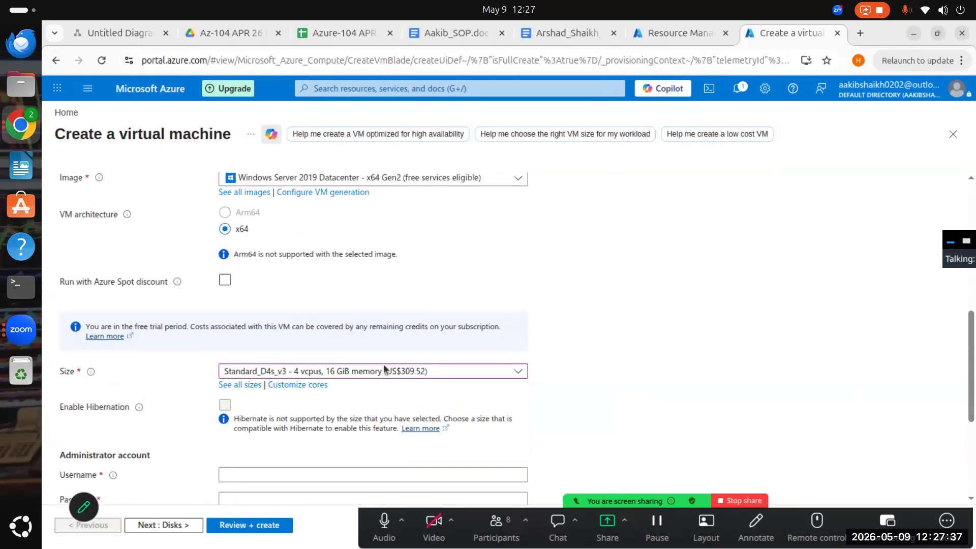
scroll(311, 354, up, 3)
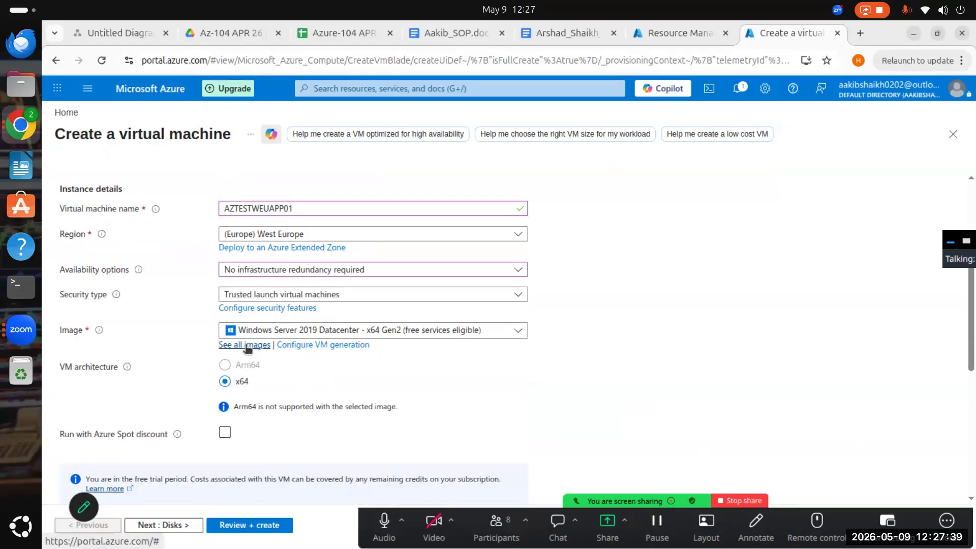
scroll(247, 349, down, 6)
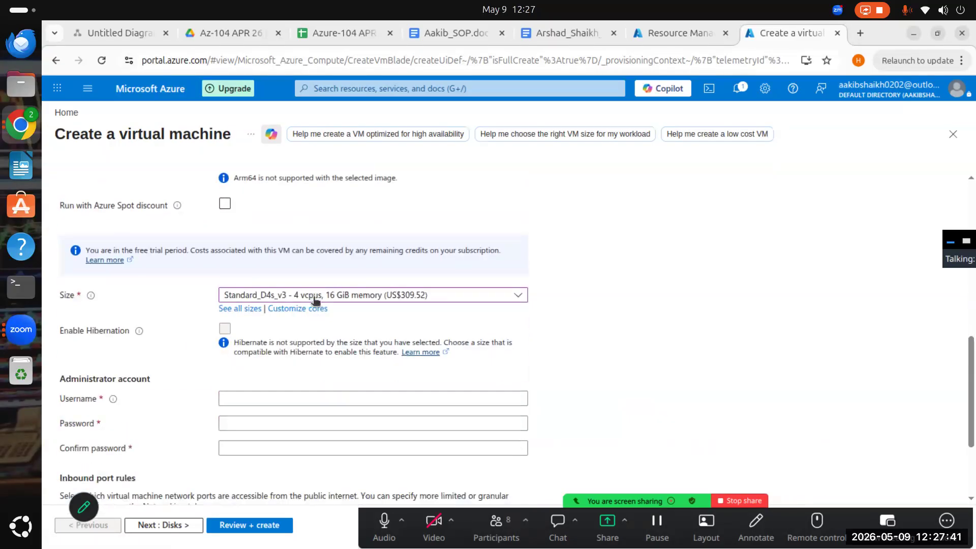
click(310, 323)
text(Azure)
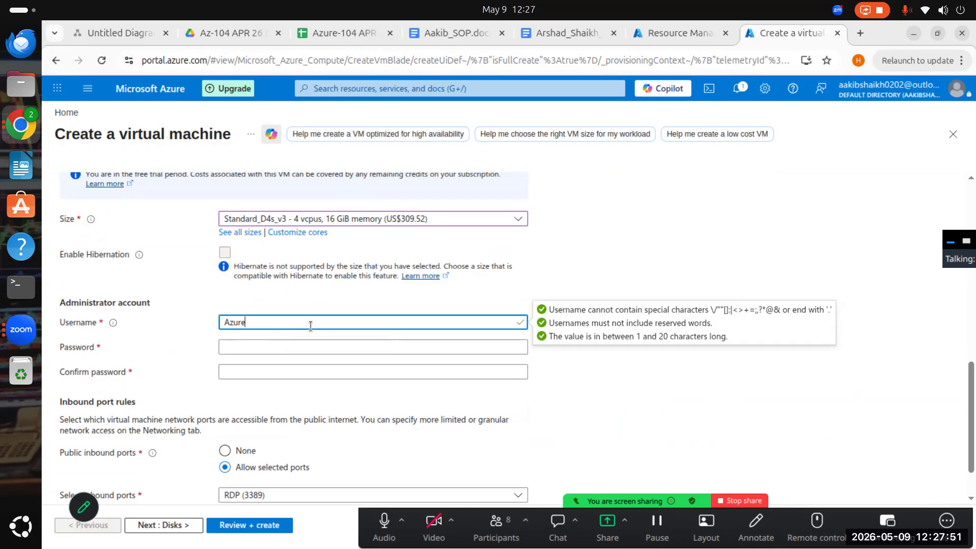
- Switch the virtual machine size to Standard_B1s and back to Standard_D4s_v3
click(383, 218)
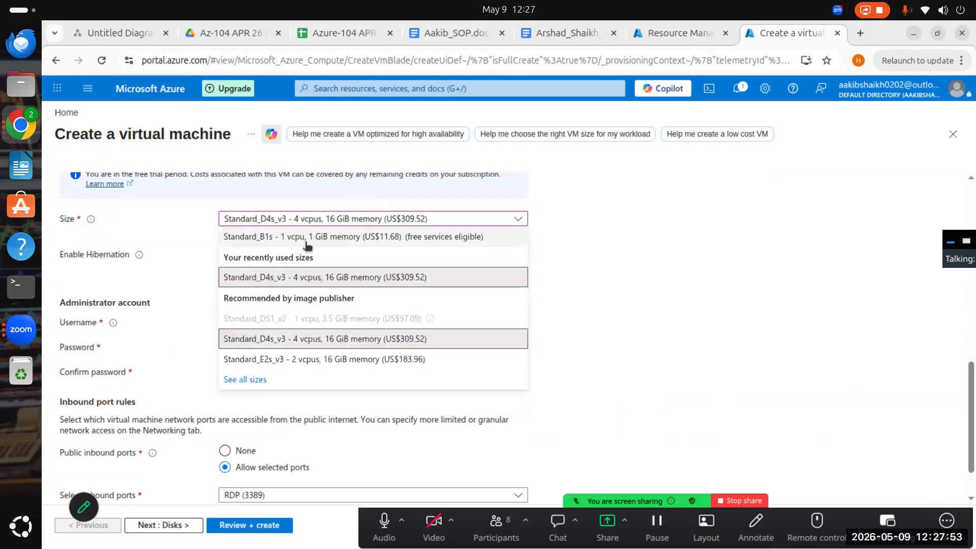
click(262, 238)
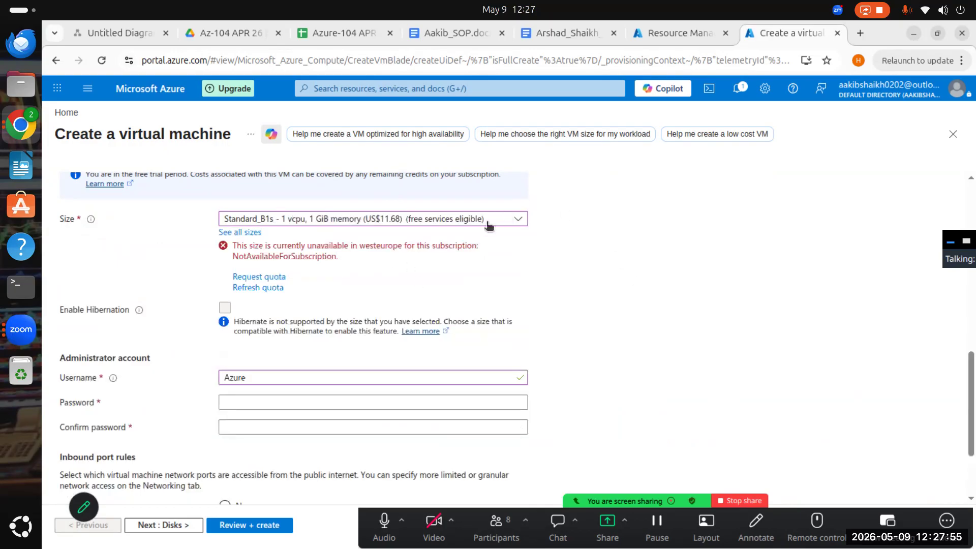
click(489, 224)
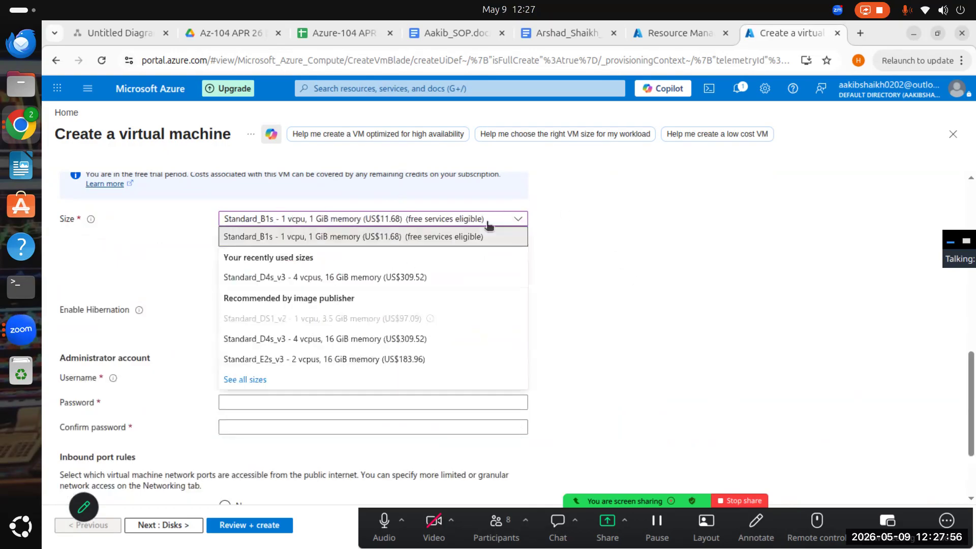
click(300, 338)
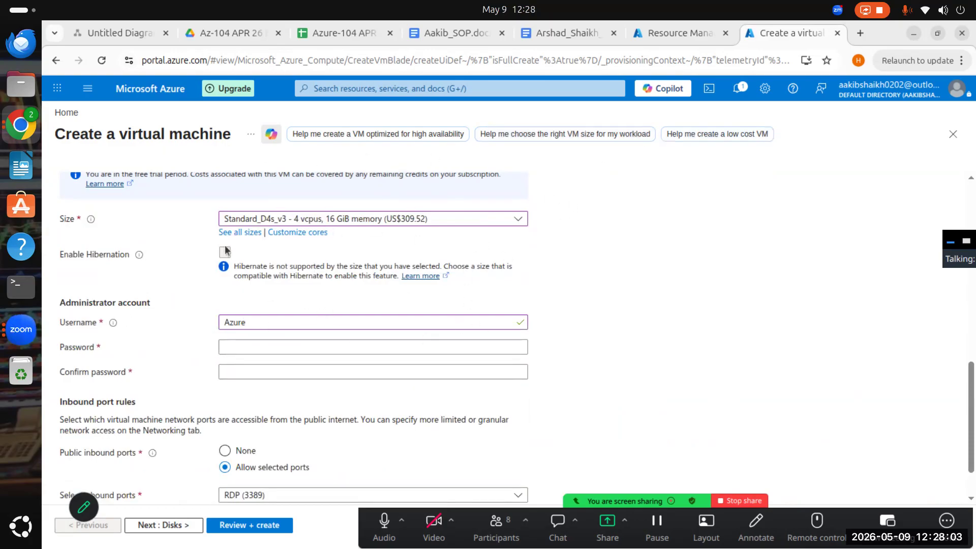
- Review the virtual machine's basic settings, from the project and instance details to the size and administrator account
scroll(388, 283, up, 3)
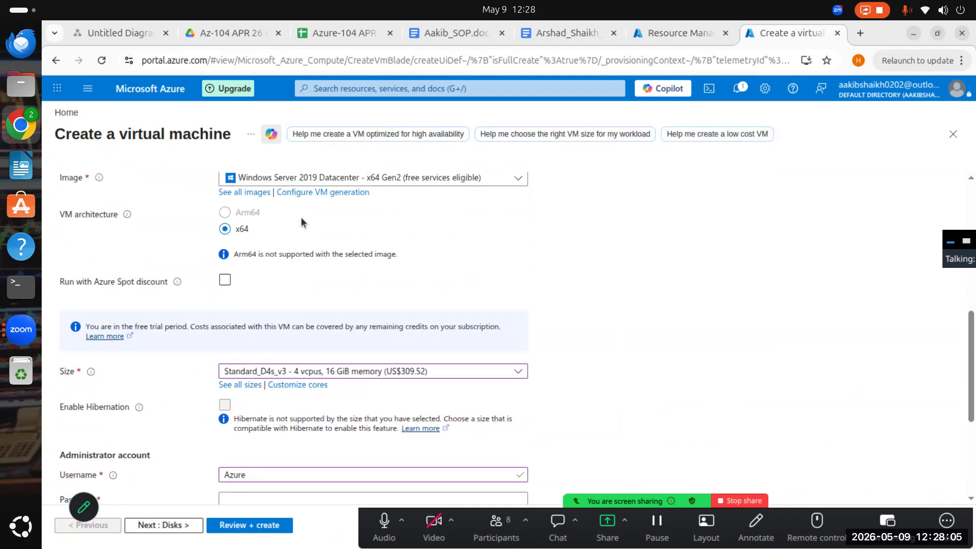
scroll(255, 312, down, 1)
scroll(244, 285, up, 10)
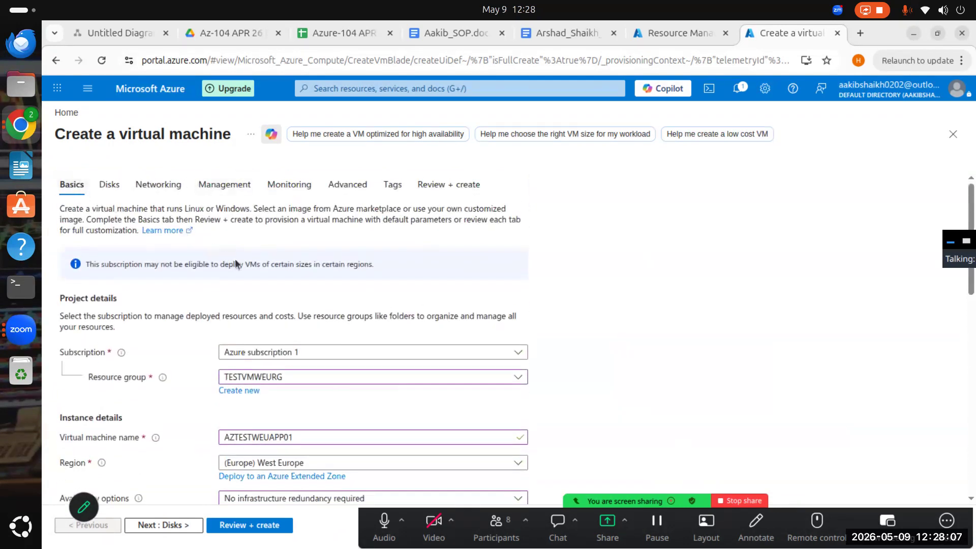
scroll(326, 359, down, 6)
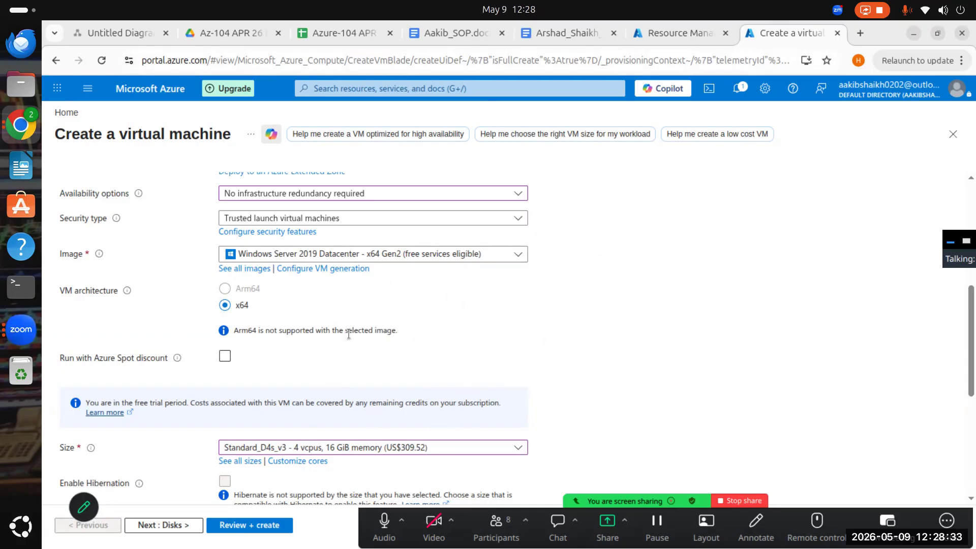
scroll(334, 432, down, 3)
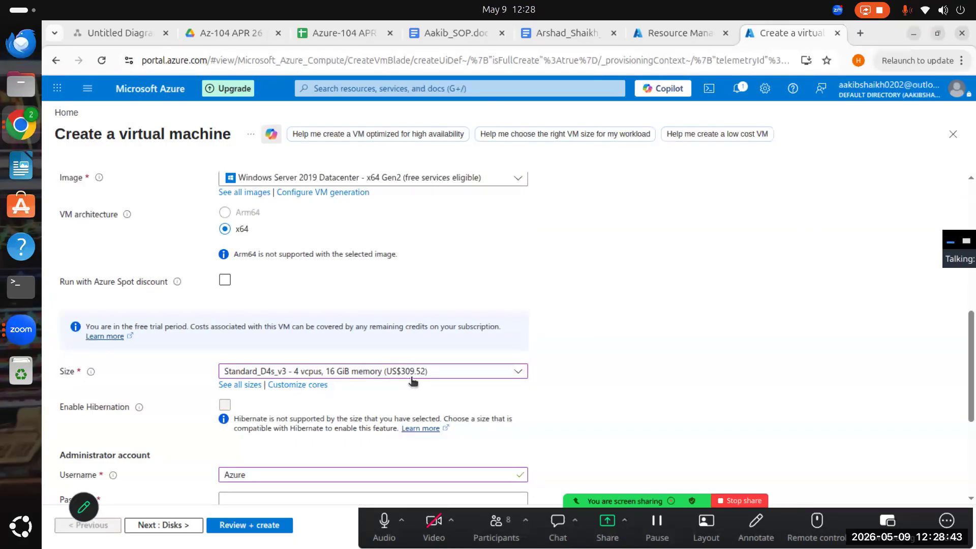
click(859, 35)
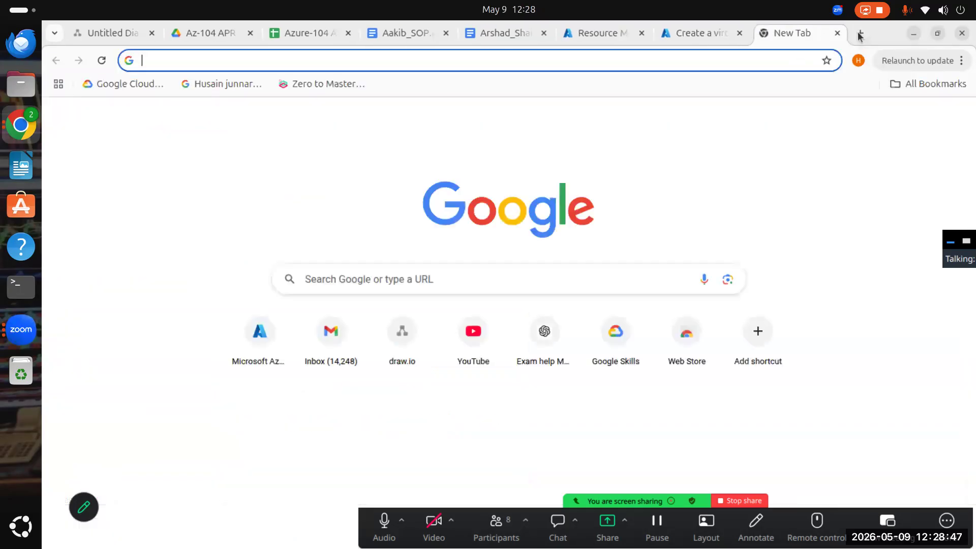
click(838, 33)
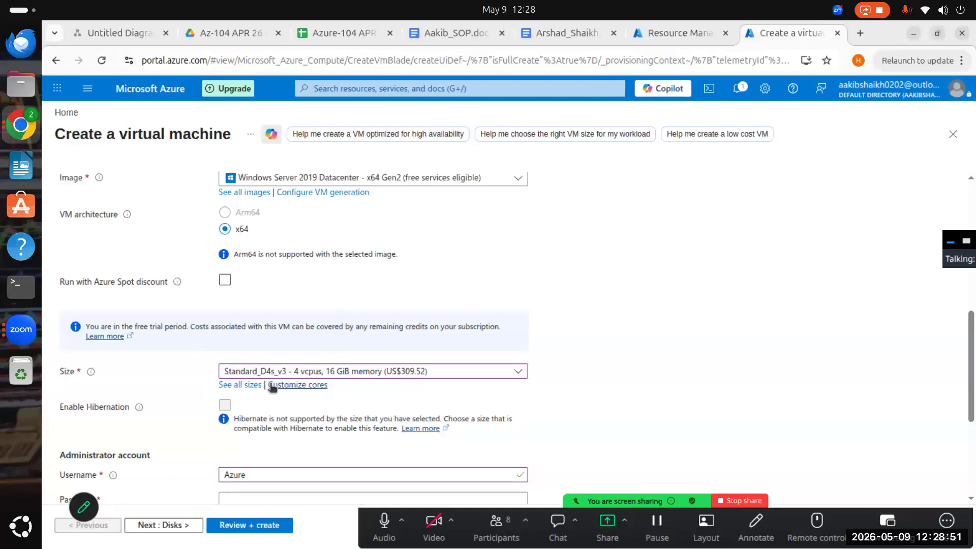
scroll(273, 384, up, 3)
scroll(263, 299, down, 6)
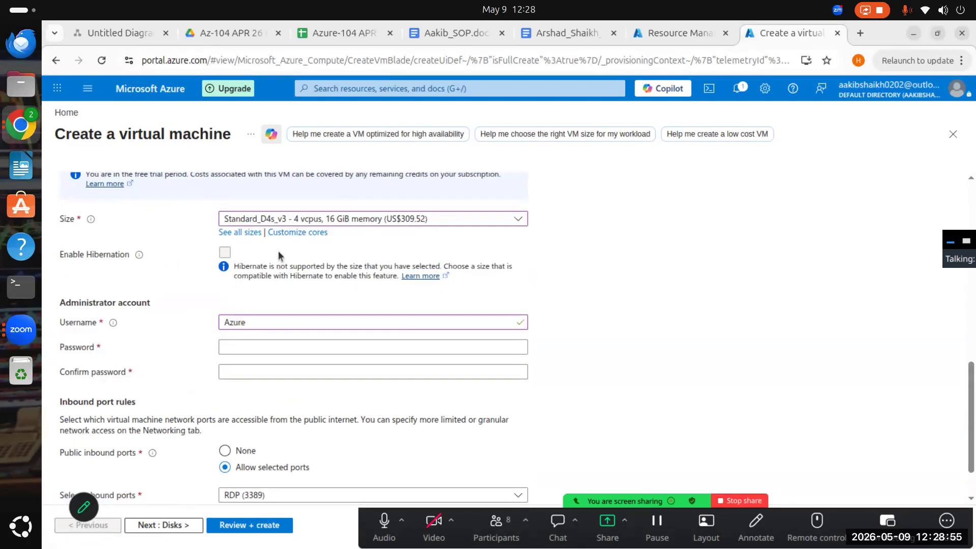
- Change the administrator account's username to azureuser
click(276, 348)
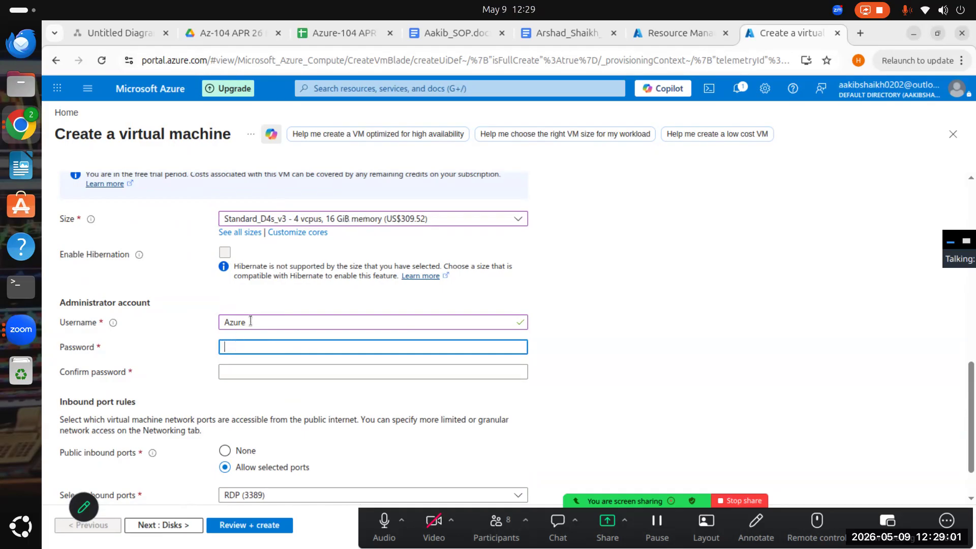
drag(251, 321, 222, 378)
text(azur)
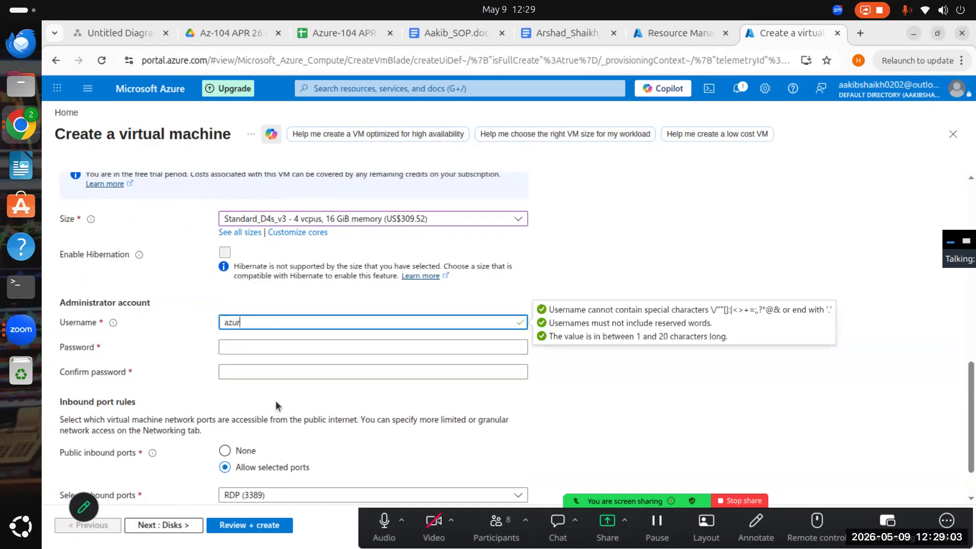
text(euser)
- Enter the administrator account password and repeat it as confirmation
click(291, 350)
text(•)
key(BackSpace)
text(•••••••)
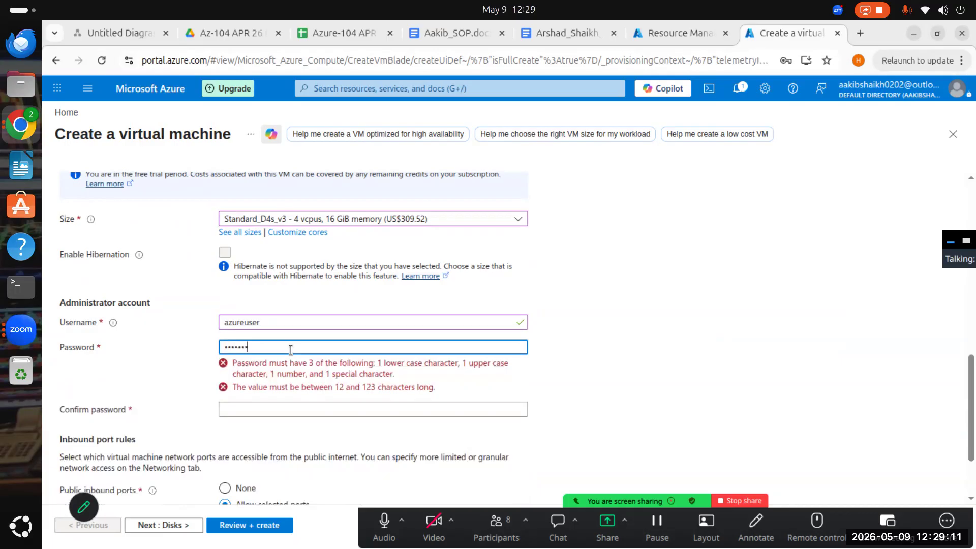
key(BackSpace)
text(•••)
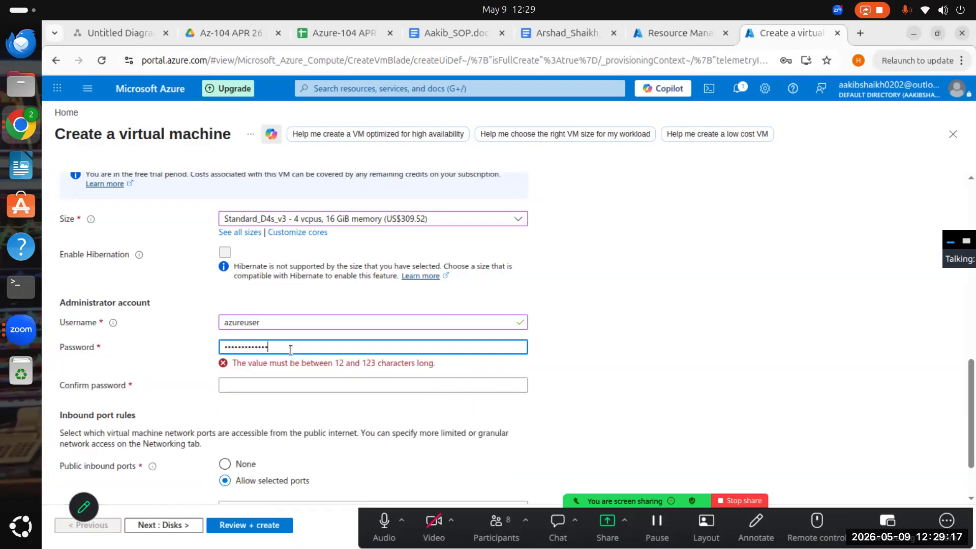
click(281, 372)
text(•••••••)
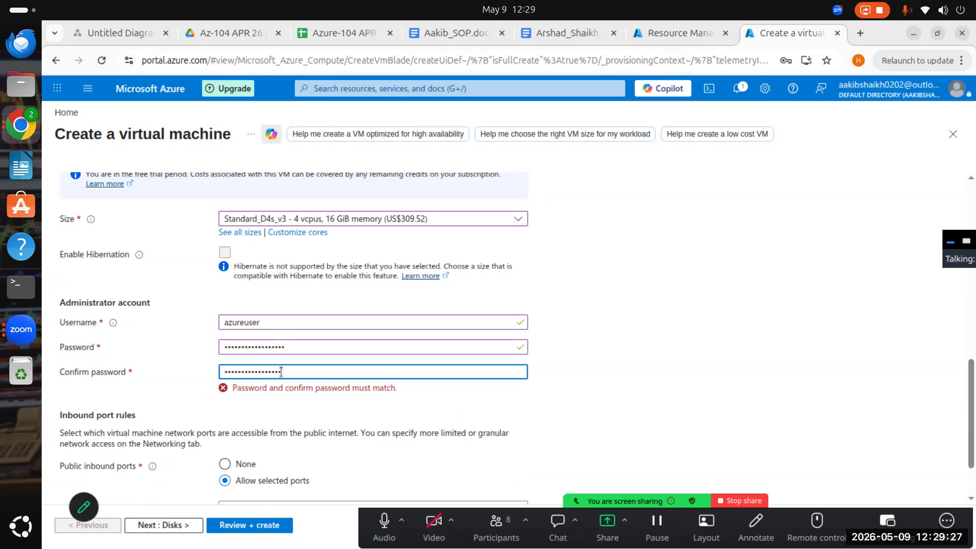
text(•)
- Add HTTP (80) and HTTPS (443) to the allowed public inbound ports, keeping RDP (3389) selected
scroll(311, 464, down, 1)
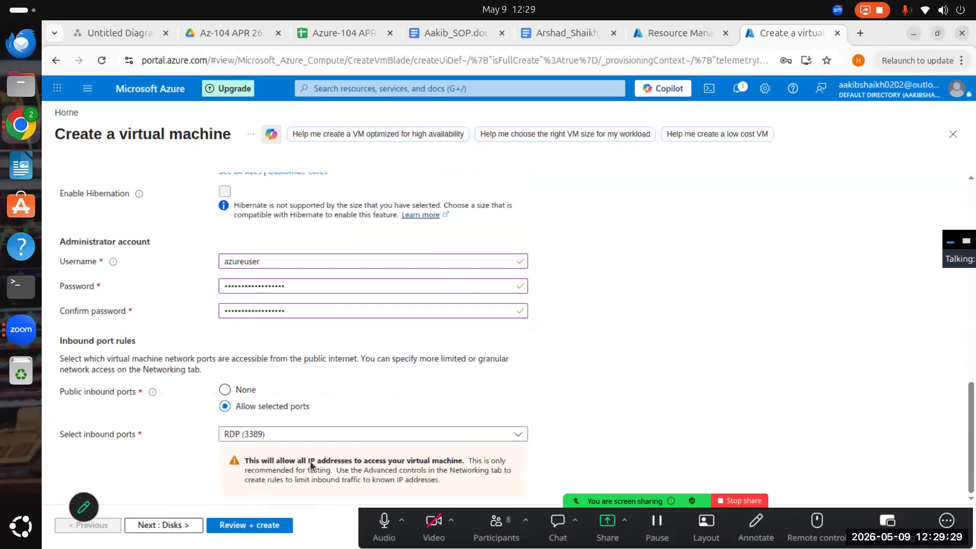
click(316, 436)
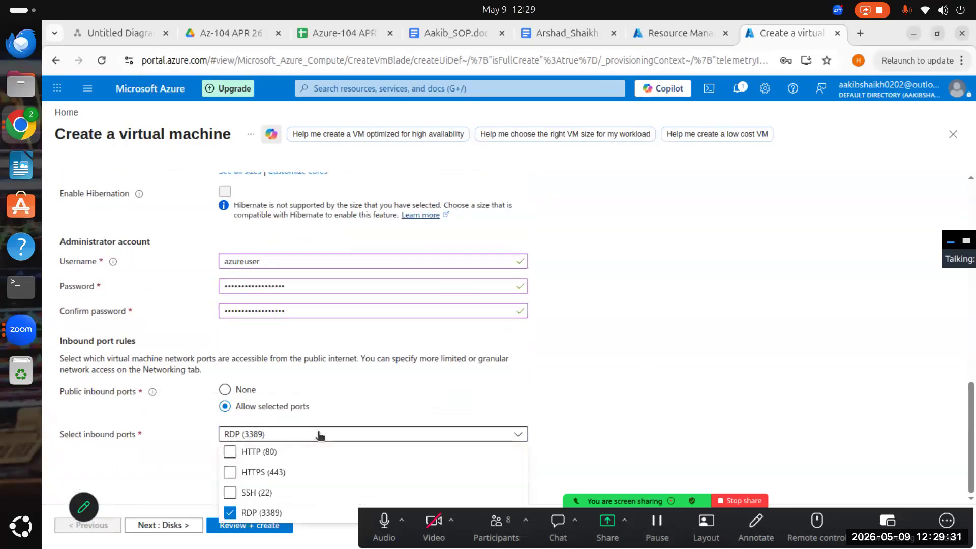
click(339, 383)
click(364, 435)
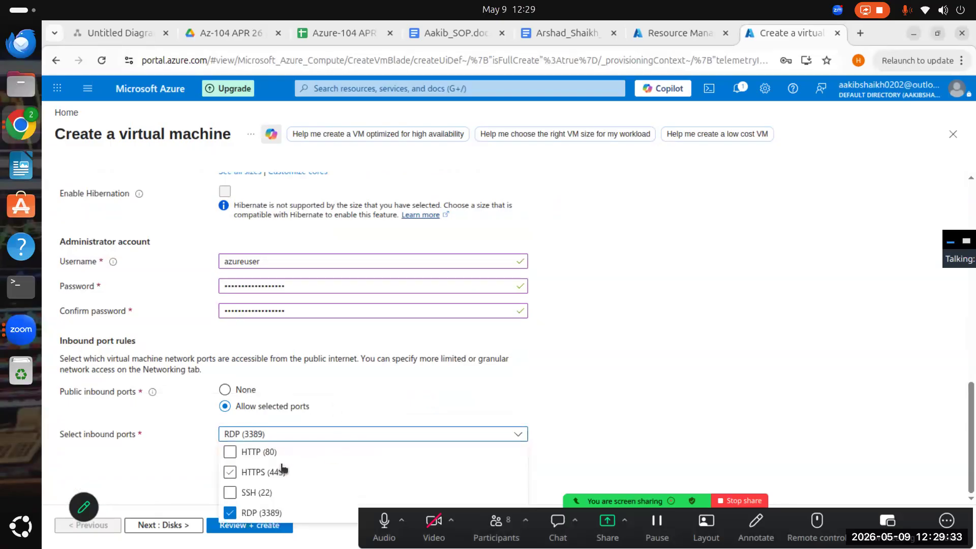
click(264, 473)
click(230, 453)
click(230, 472)
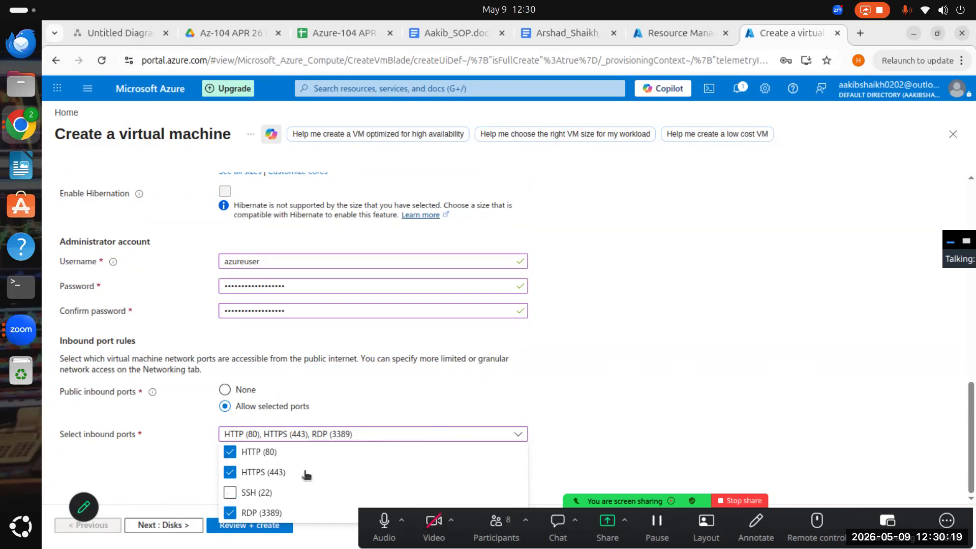
click(480, 385)
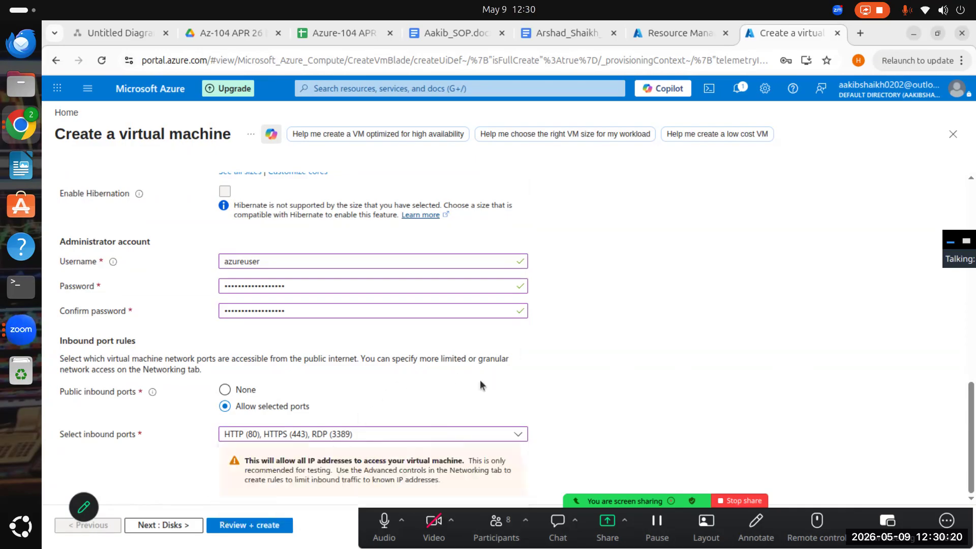
click(346, 435)
click(636, 338)
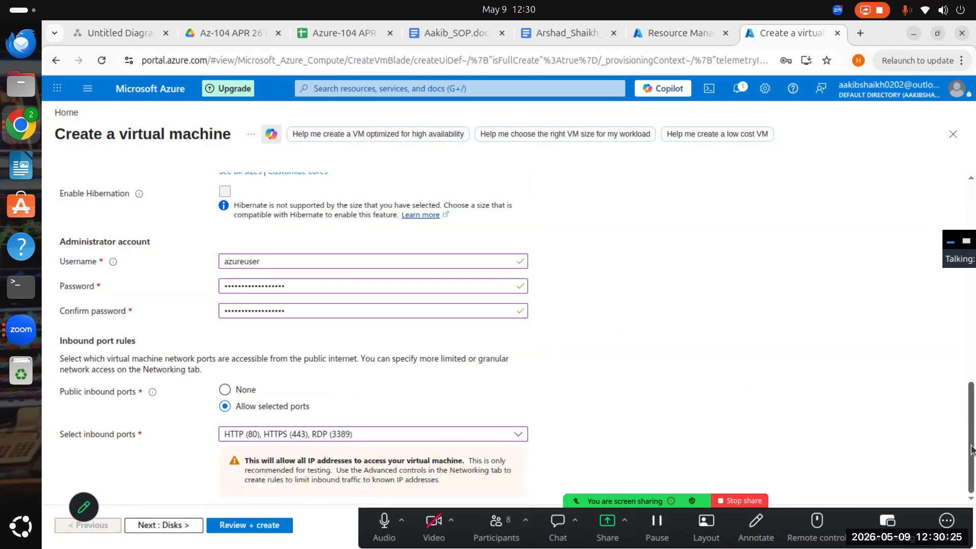
scroll(275, 338, up, 1)
scroll(275, 337, up, 10)
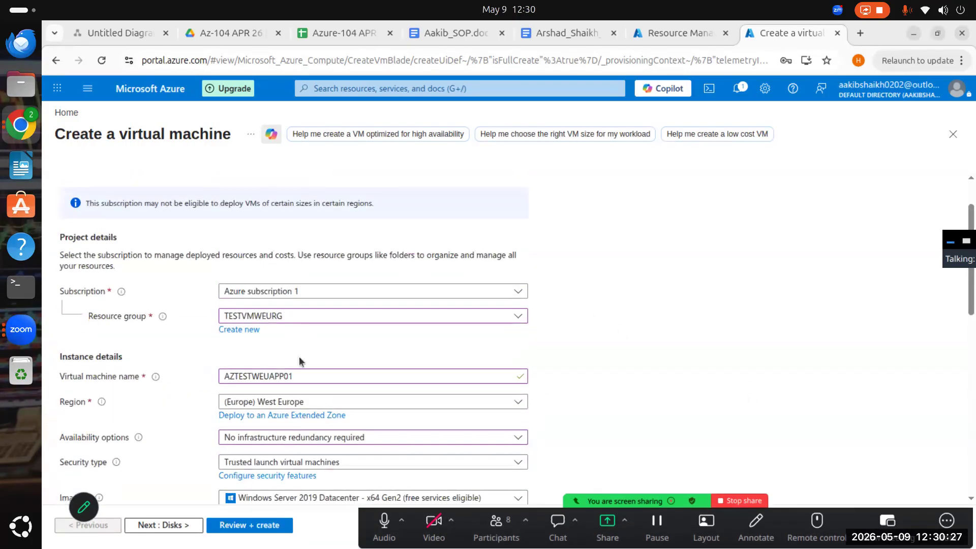
click(177, 529)
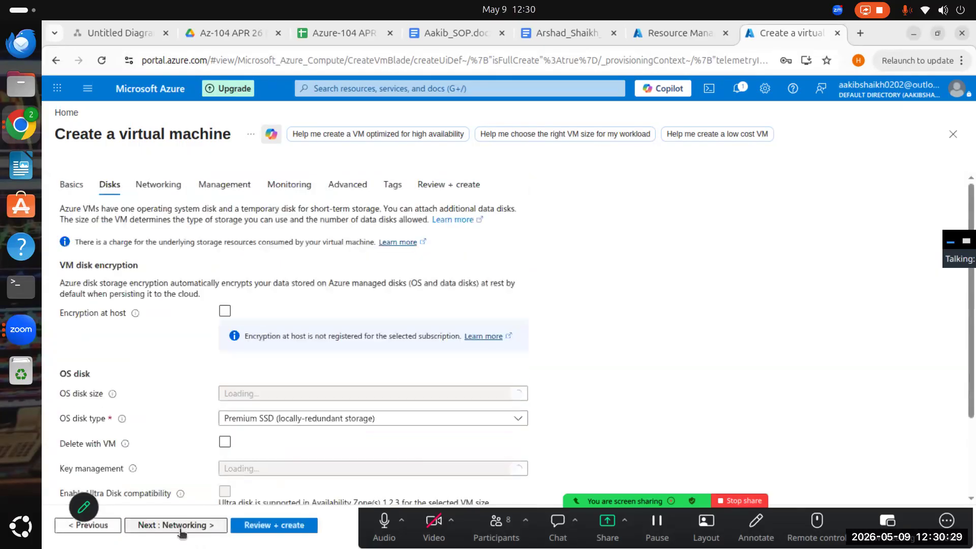
click(96, 527)
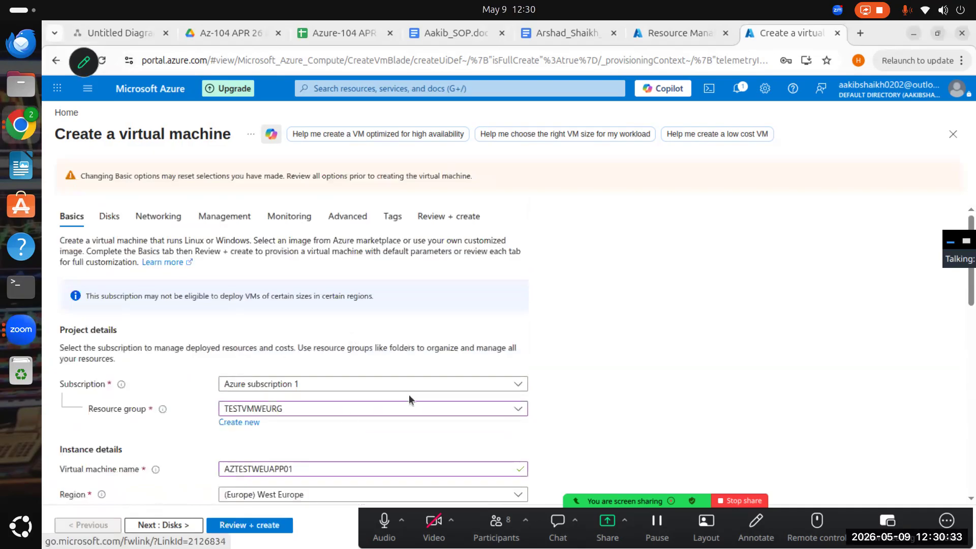
scroll(356, 356, down, 3)
scroll(460, 419, down, 5)
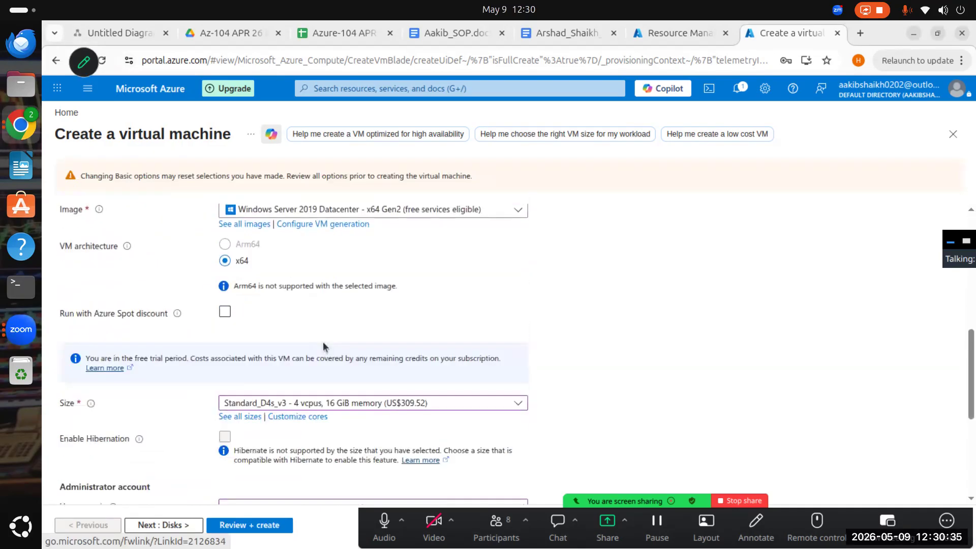
- Go to the disk settings, keep the image default OS disk size and set the OS disk type to Standard HDD (locally-redundant storage)
click(169, 526)
scroll(447, 399, down, 2)
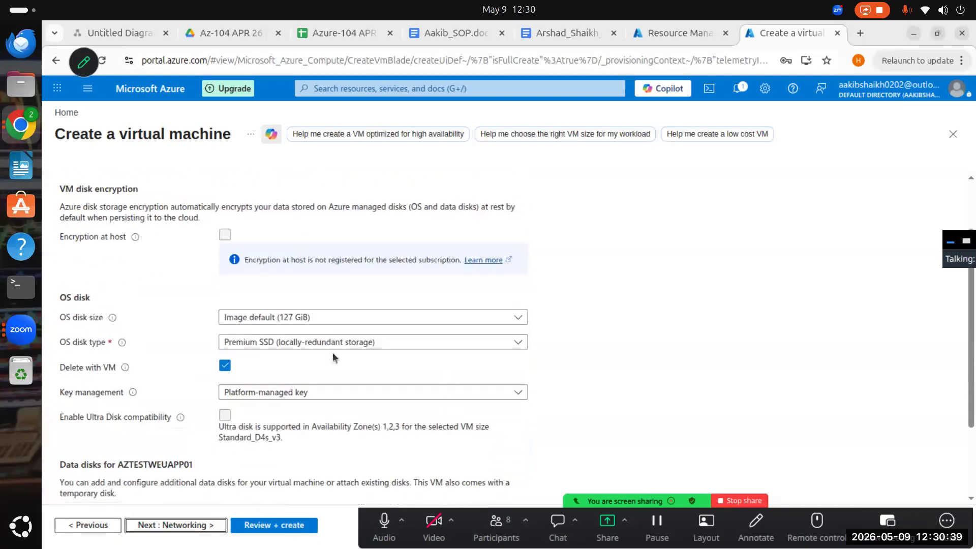
click(351, 319)
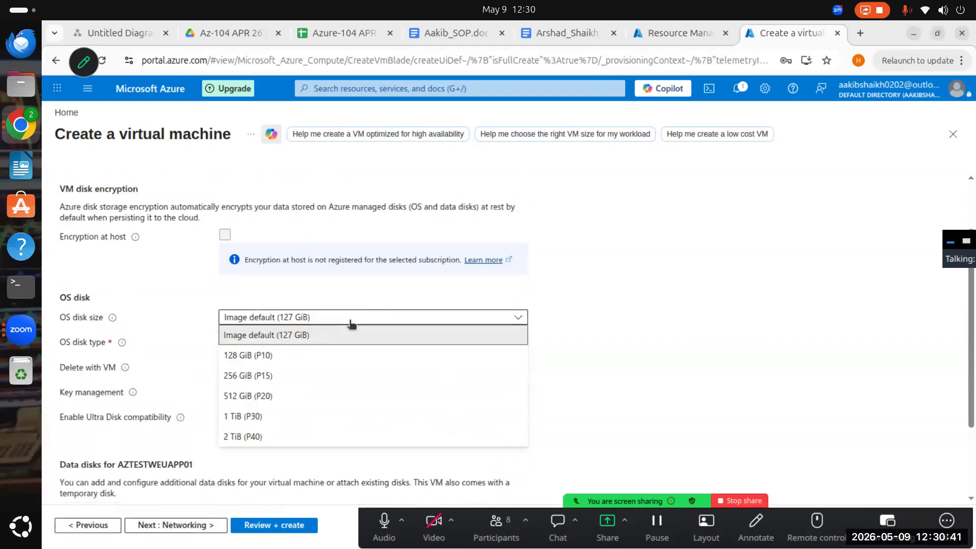
click(298, 339)
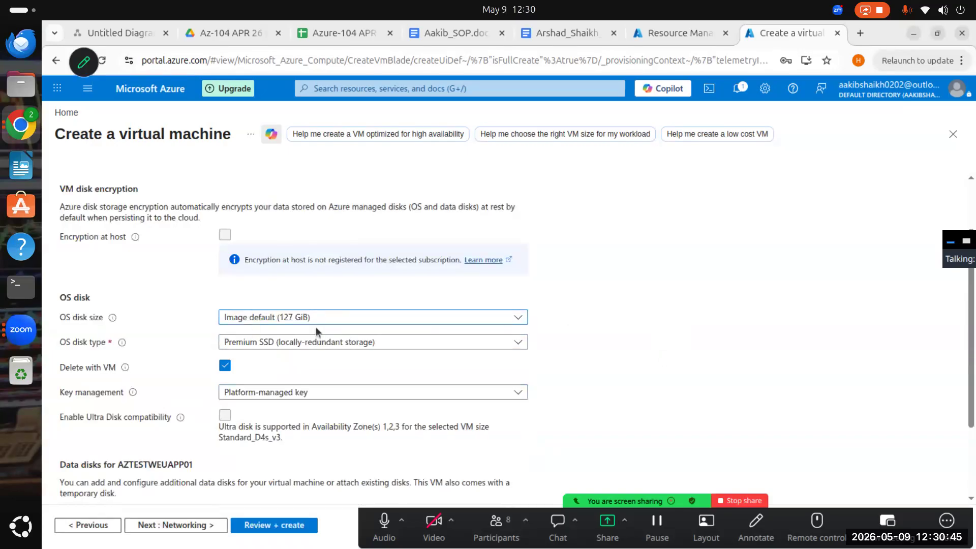
click(402, 342)
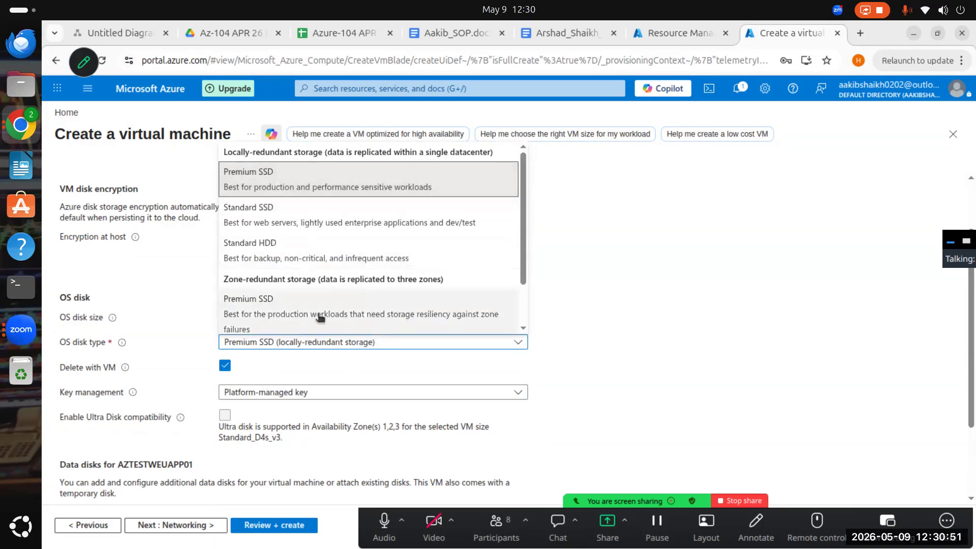
scroll(320, 316, down, 1)
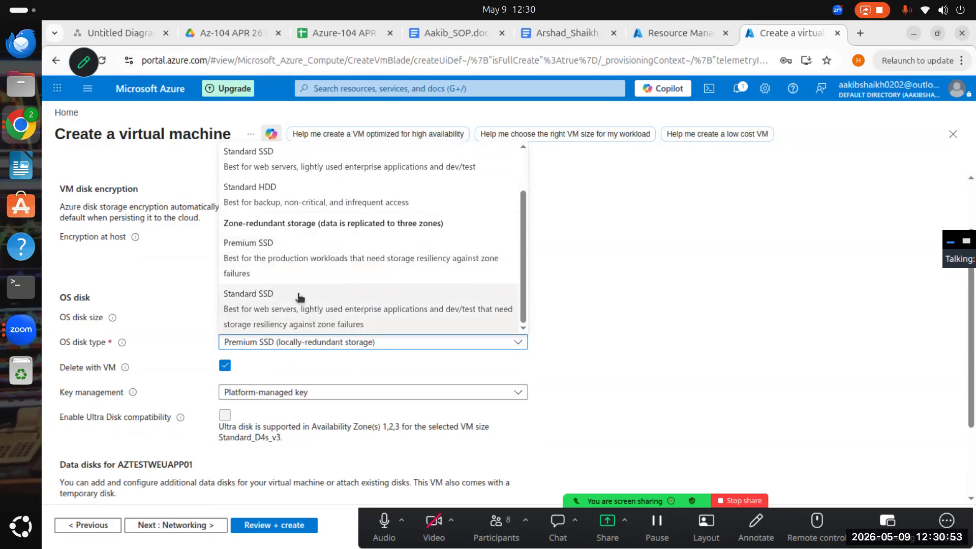
scroll(387, 303, up, 1)
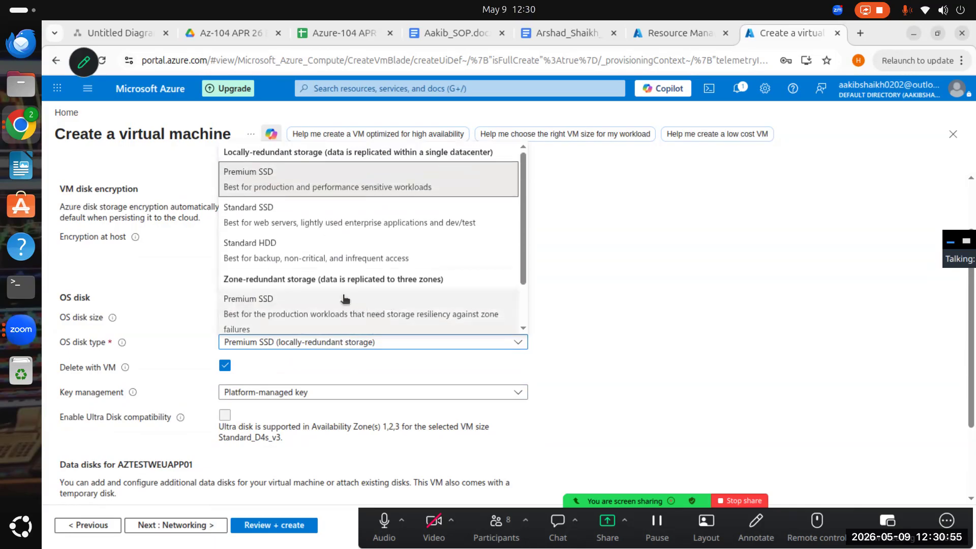
click(345, 253)
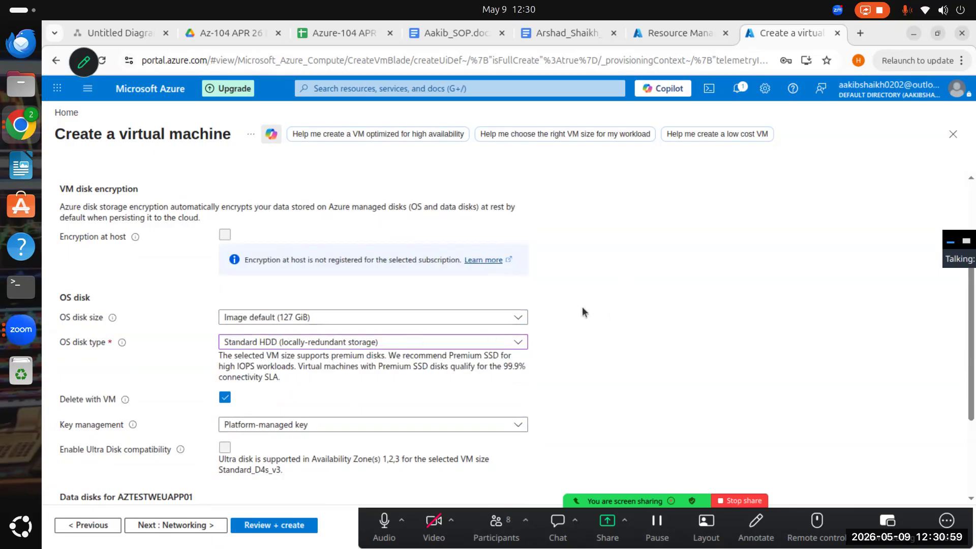
- Turn the OS disk's deletion with the VM off and back on
scroll(305, 366, down, 2)
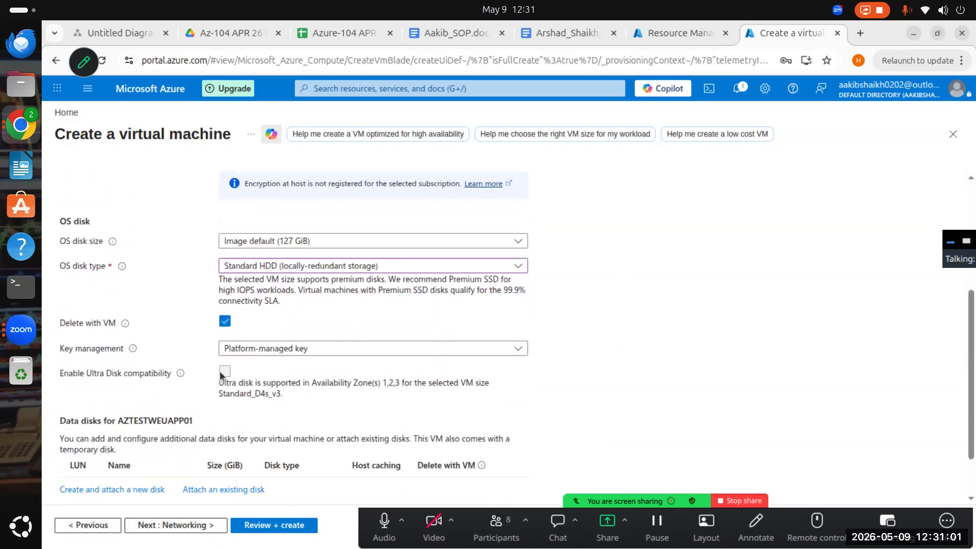
scroll(221, 376, down, 2)
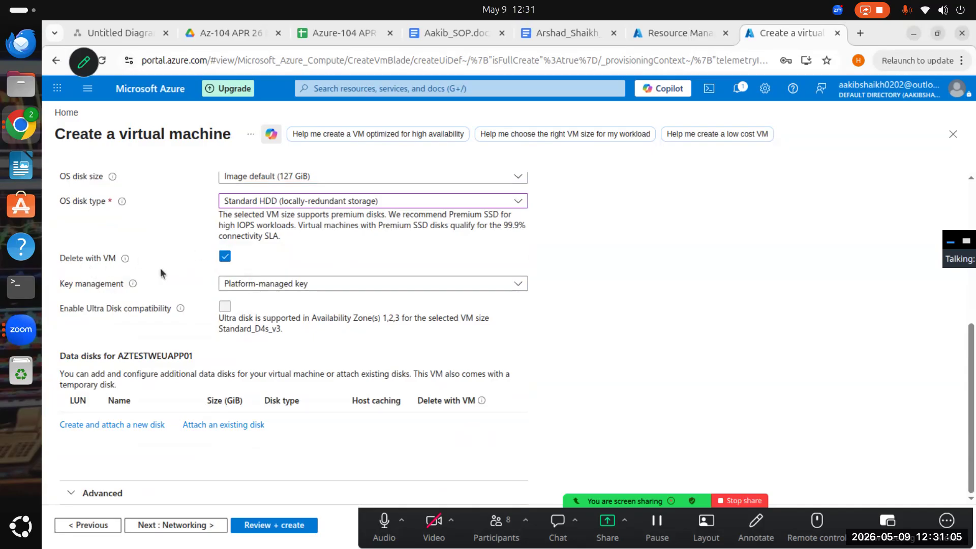
click(224, 256)
click(225, 256)
click(225, 257)
click(230, 258)
click(227, 256)
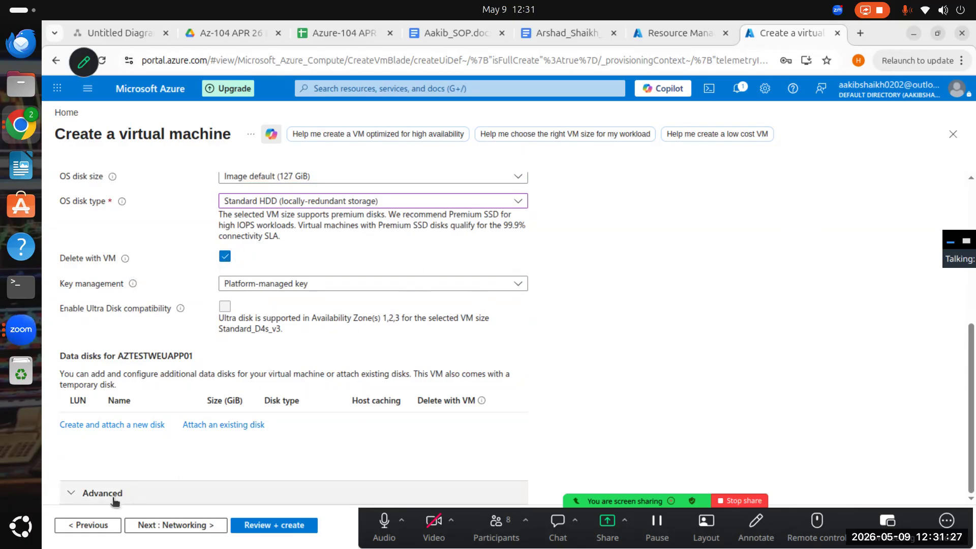
- Expand the advanced disk settings and examine the managed disk, ephemeral OS disk and data disk options
click(81, 495)
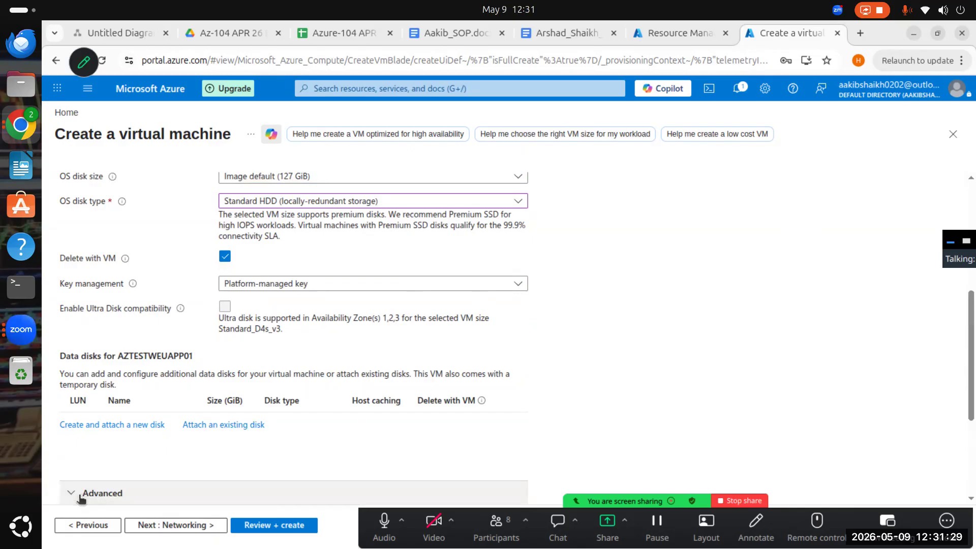
scroll(181, 404, down, 3)
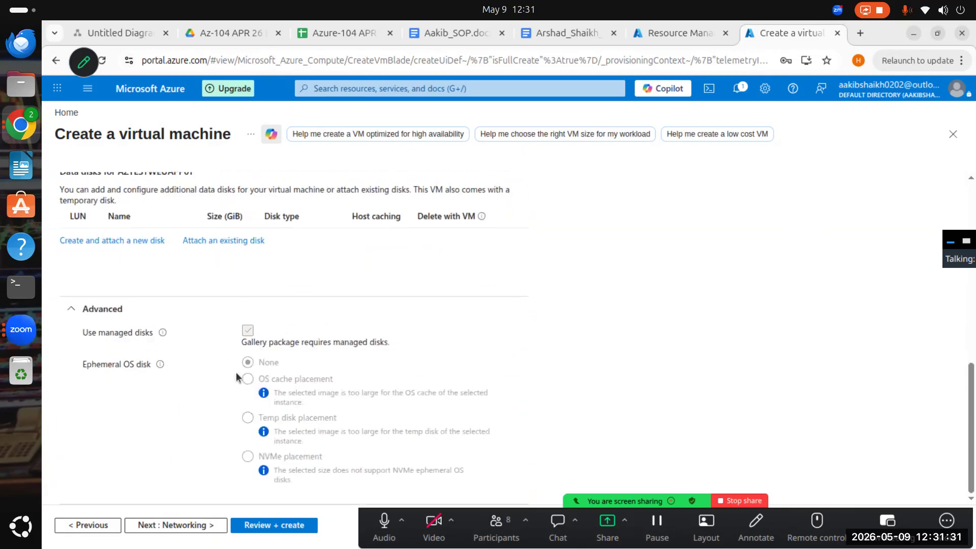
scroll(286, 408, up, 9)
scroll(238, 459, down, 9)
scroll(321, 360, up, 3)
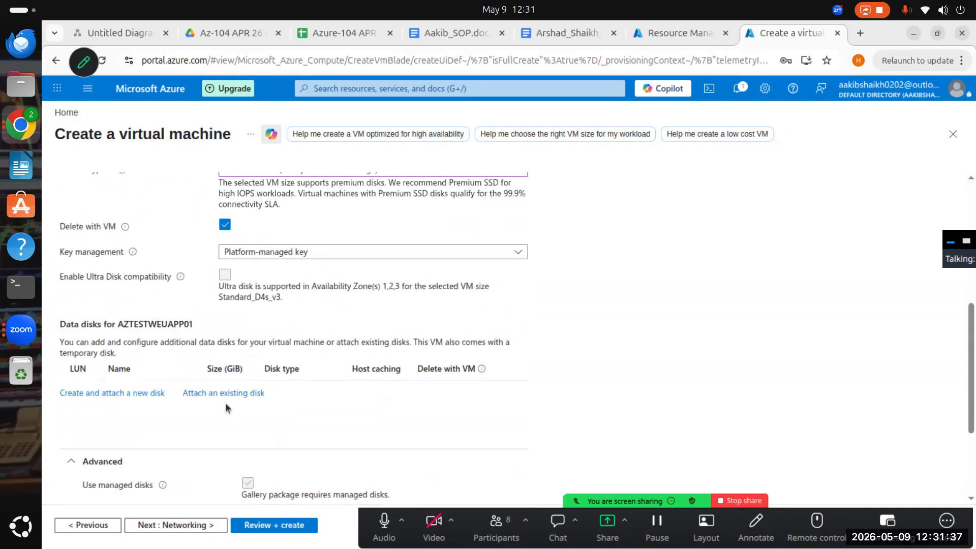
scroll(202, 356, up, 4)
scroll(275, 375, down, 7)
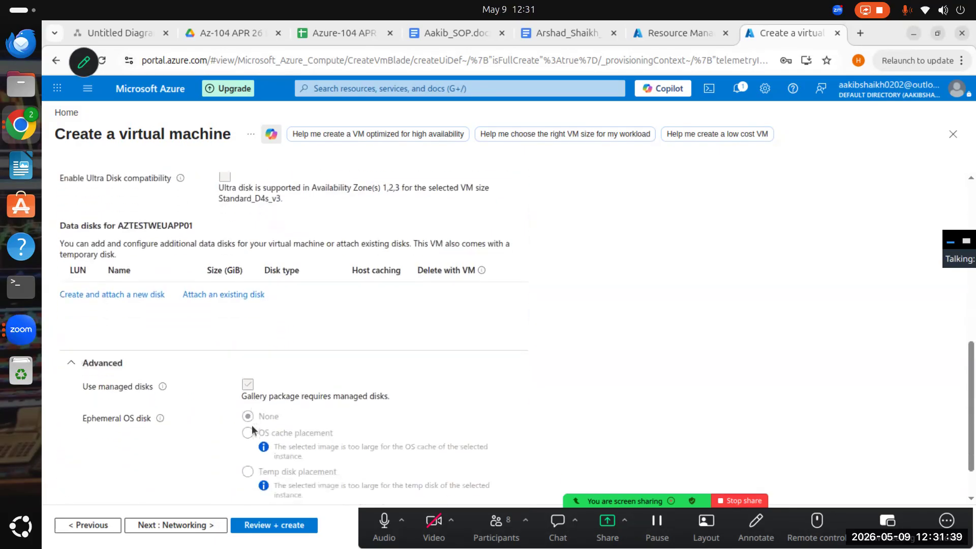
scroll(188, 330, up, 9)
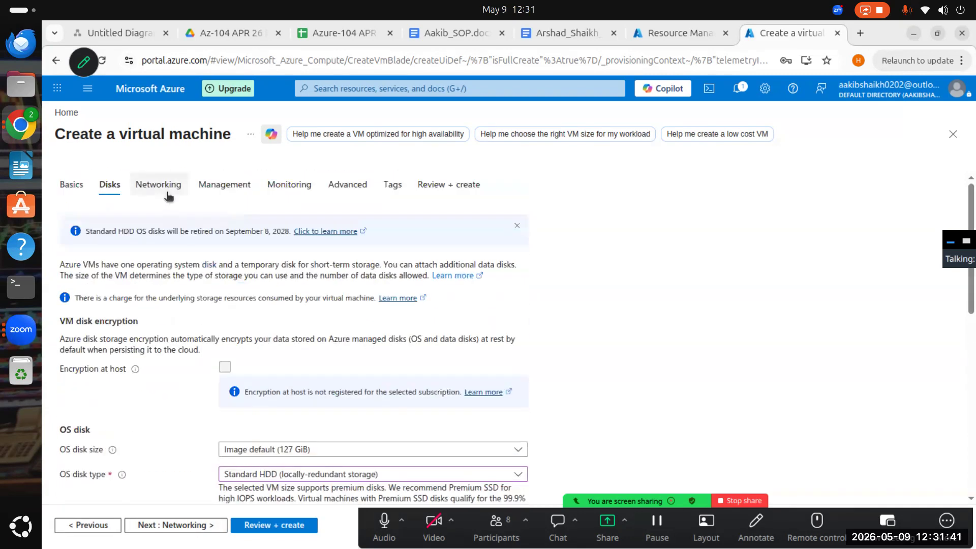
- Go to the networking settings, keep the new virtual network AZTESTWEUAPP01-vnet and review the remaining network interface and load balancing options
click(183, 527)
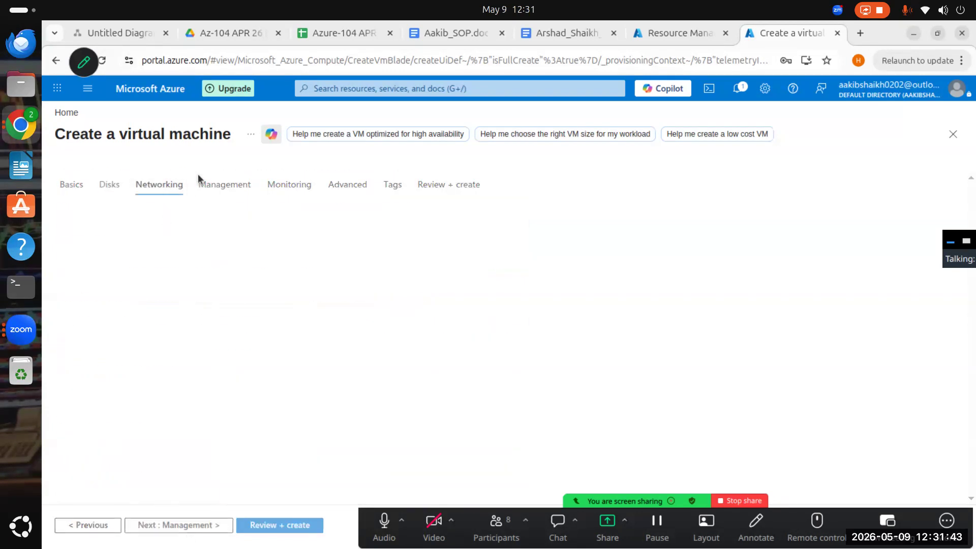
scroll(320, 396, down, 2)
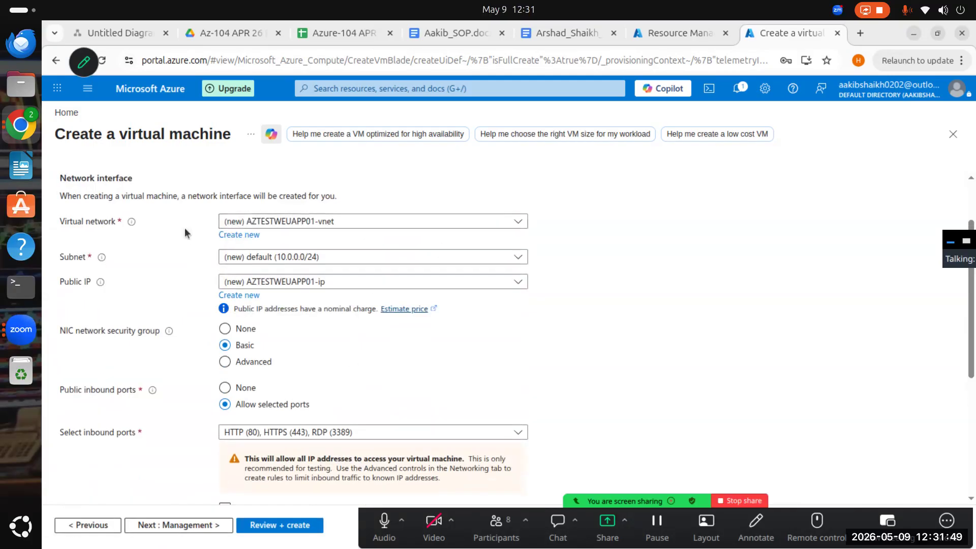
click(327, 222)
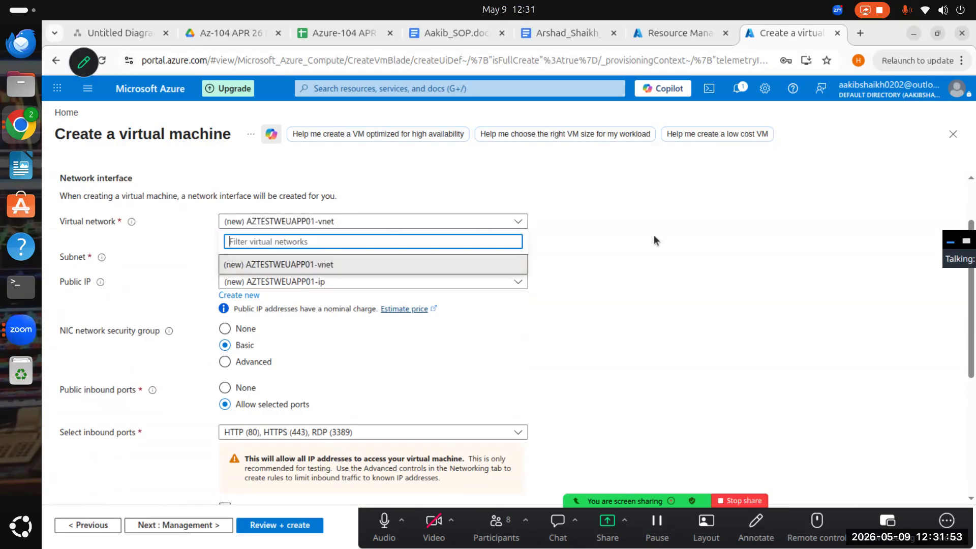
click(246, 262)
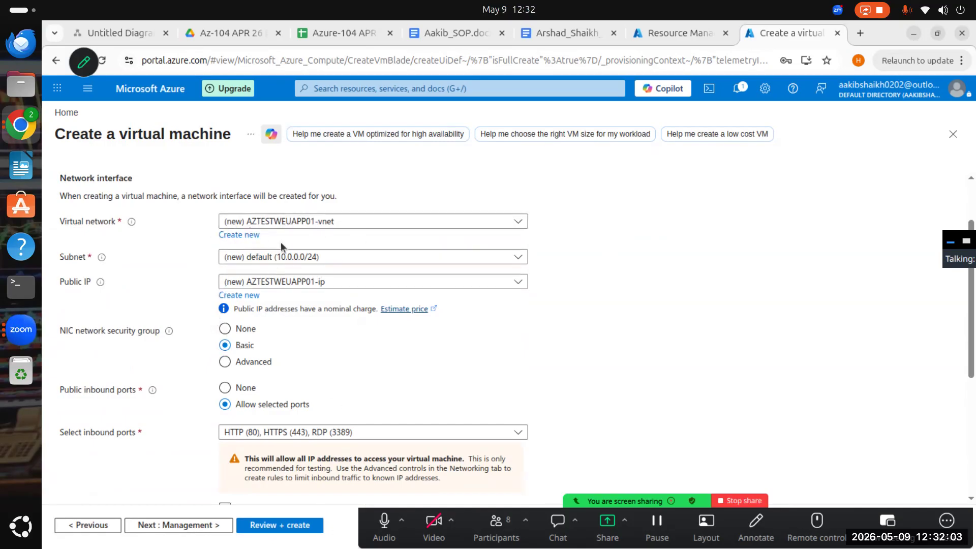
scroll(229, 305, down, 3)
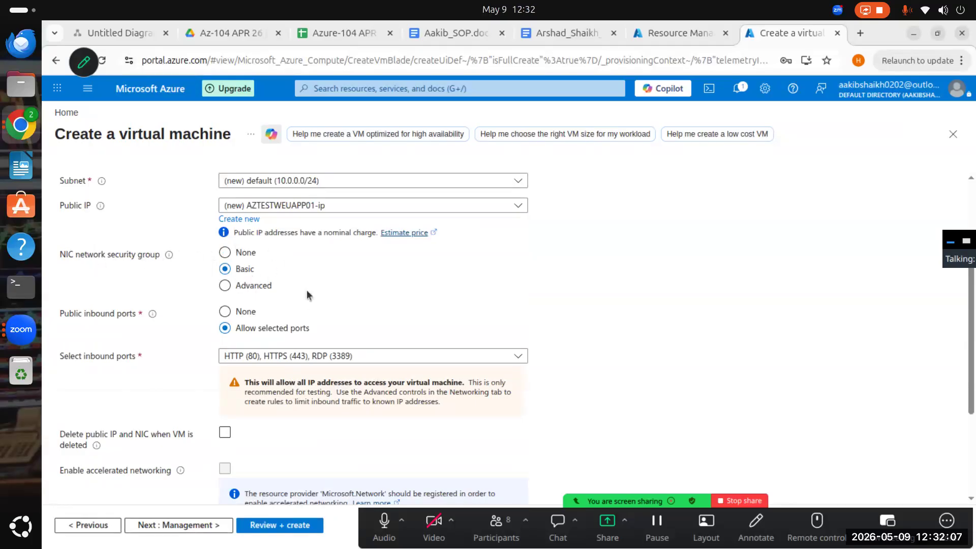
scroll(343, 264, down, 5)
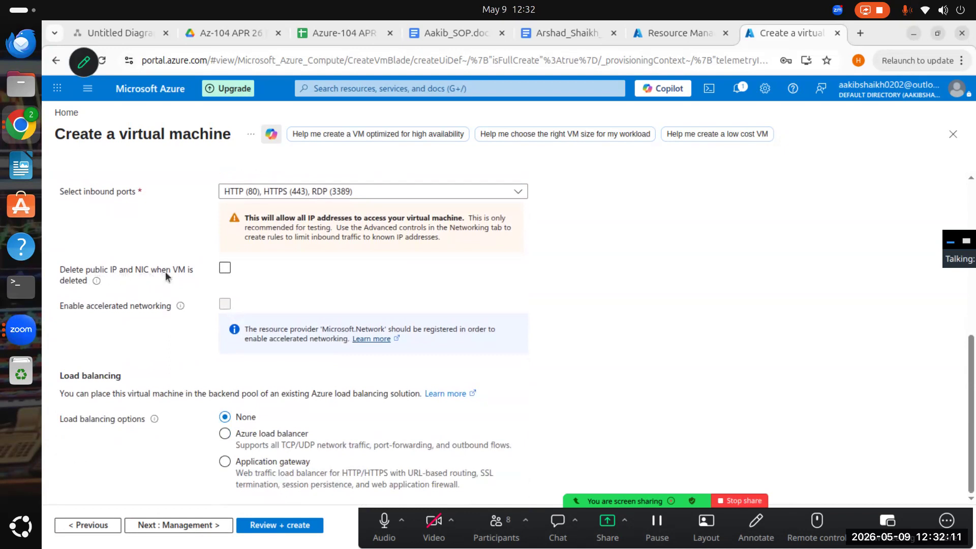
- Turn deletion of the public IP and NIC with the VM on and back off, and check the Azure load balancer option
click(225, 268)
click(224, 269)
click(273, 433)
scroll(306, 381, up, 5)
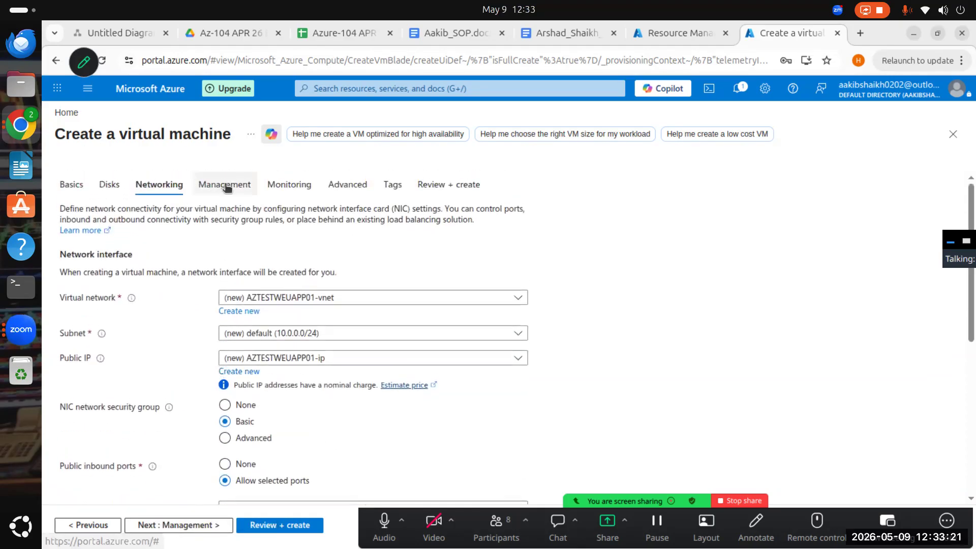
- Go to the management settings and examine the security protocol, identity, Entra ID login, auto-shutdown, backup, site recovery and guest update options
click(224, 183)
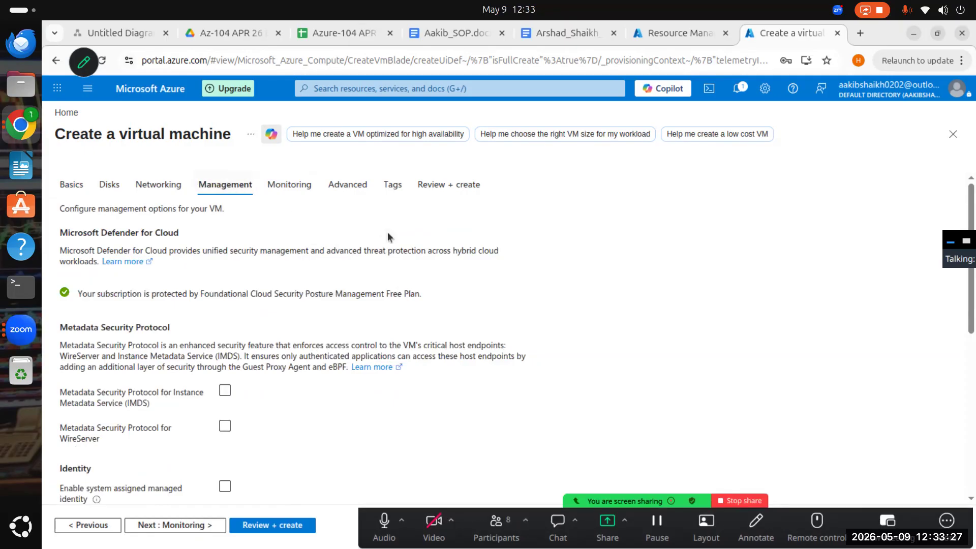
click(650, 38)
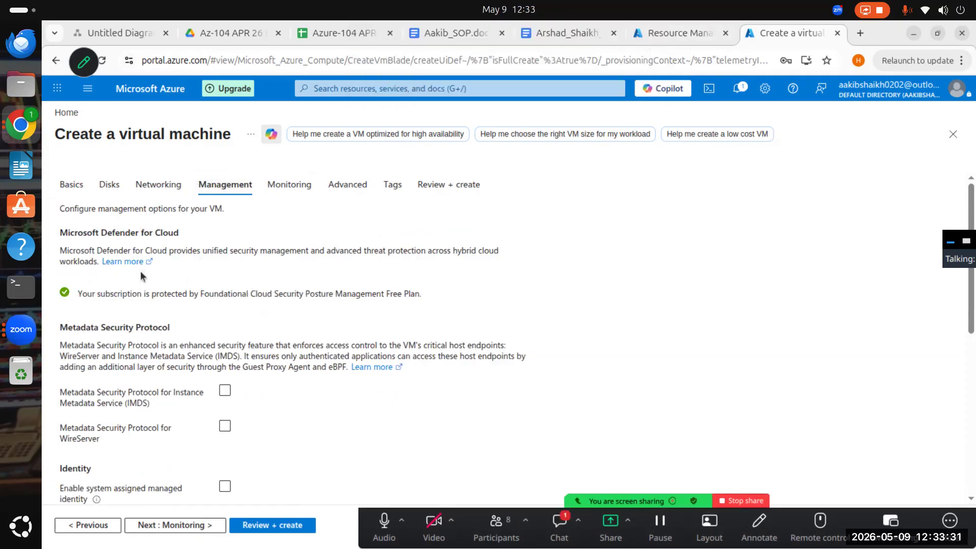
scroll(141, 276, down, 3)
click(225, 334)
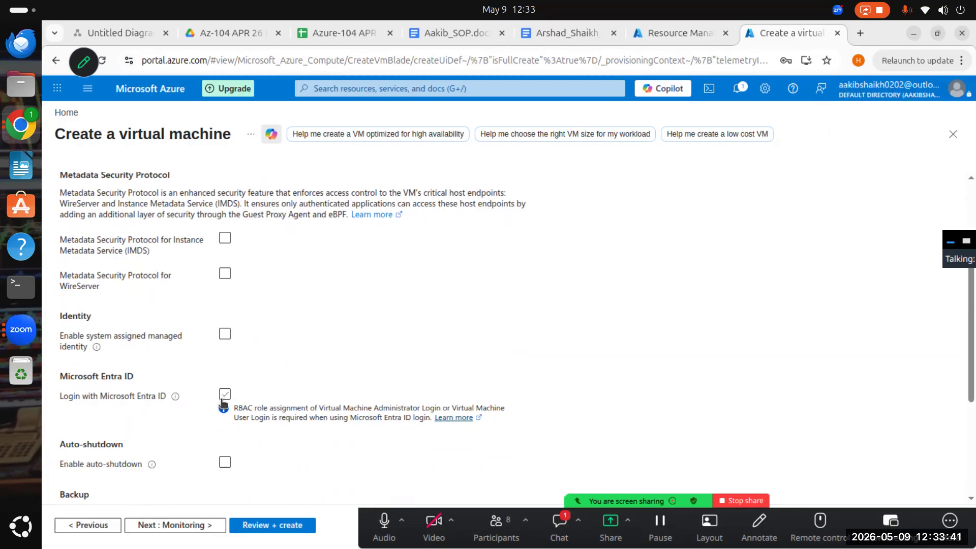
scroll(222, 403, down, 3)
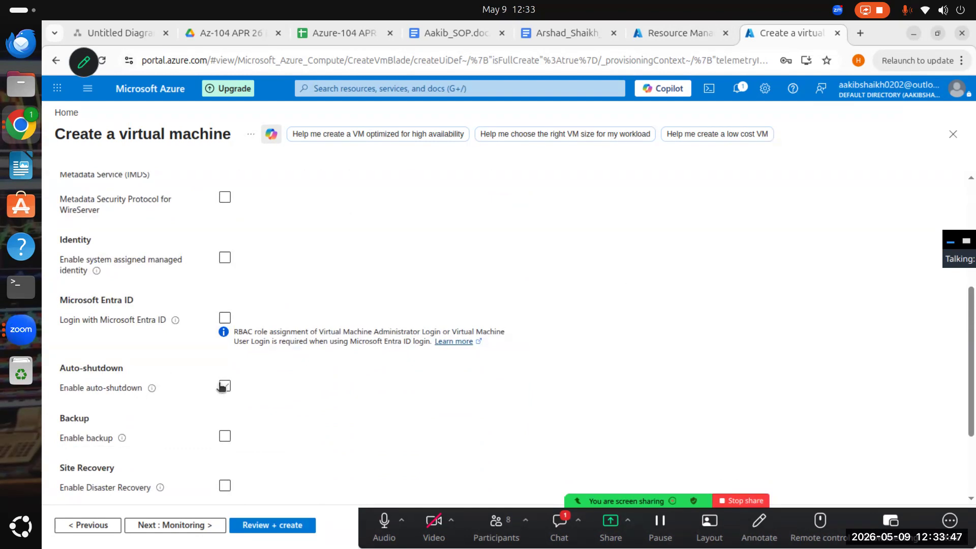
scroll(213, 417, down, 4)
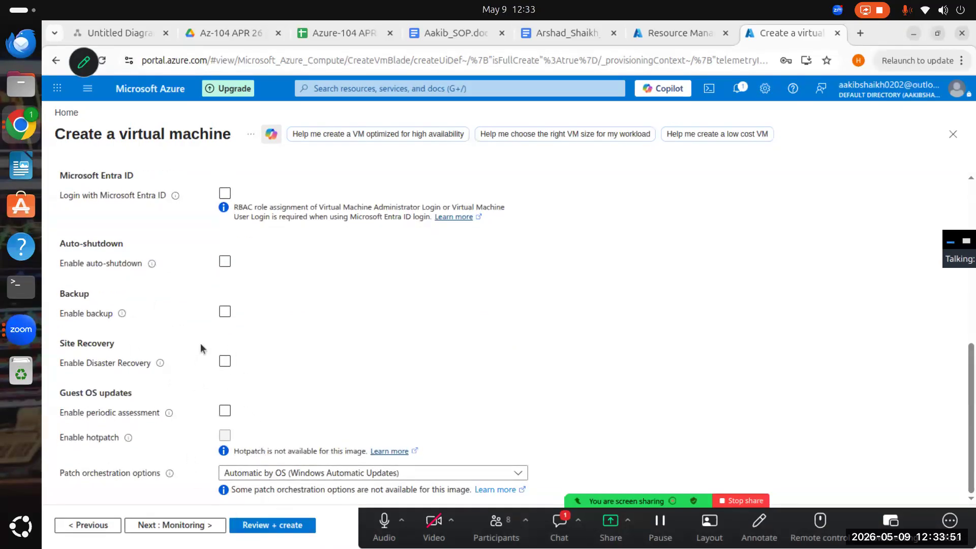
- Go to the monitoring settings and examine the recommended alert rules, boot diagnostics and application health options
click(192, 524)
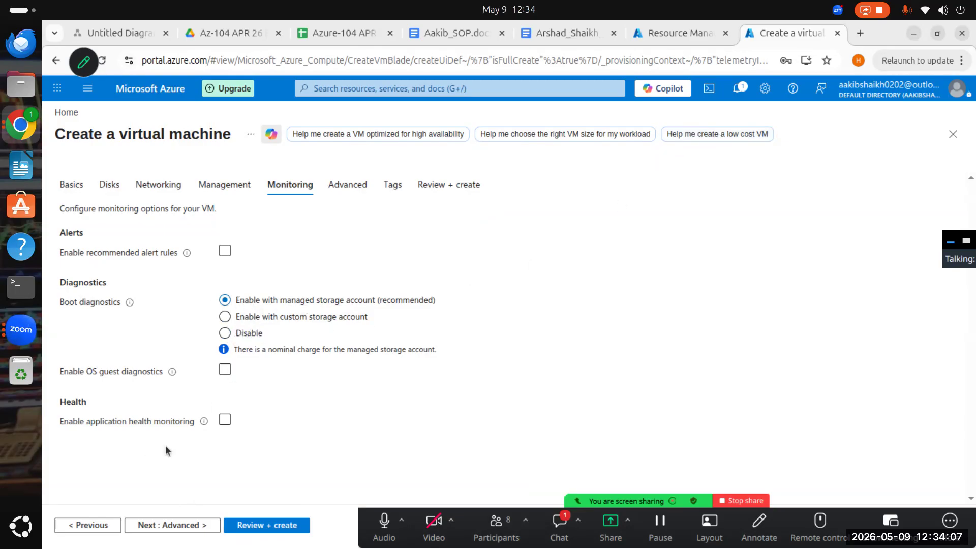
click(225, 251)
click(236, 252)
- Go to the advanced settings and examine the extensions, VM applications, custom data, user data, host, capacity reservation and proximity placement options
click(185, 525)
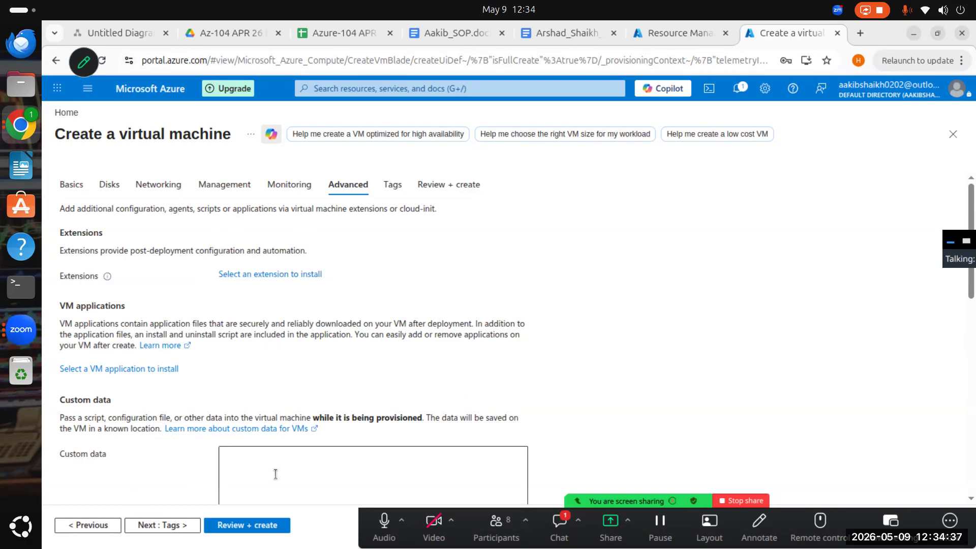
scroll(231, 389, down, 3)
scroll(232, 389, down, 5)
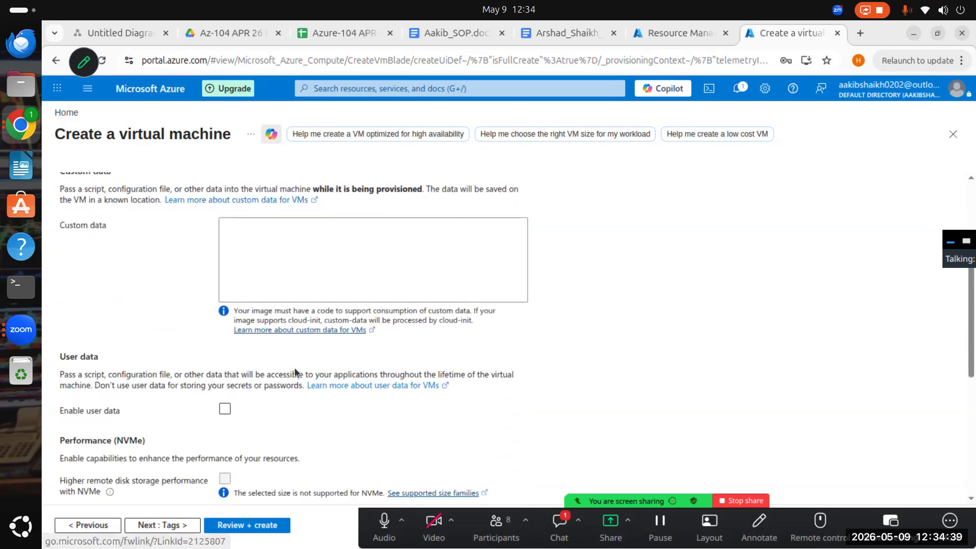
scroll(146, 289, down, 4)
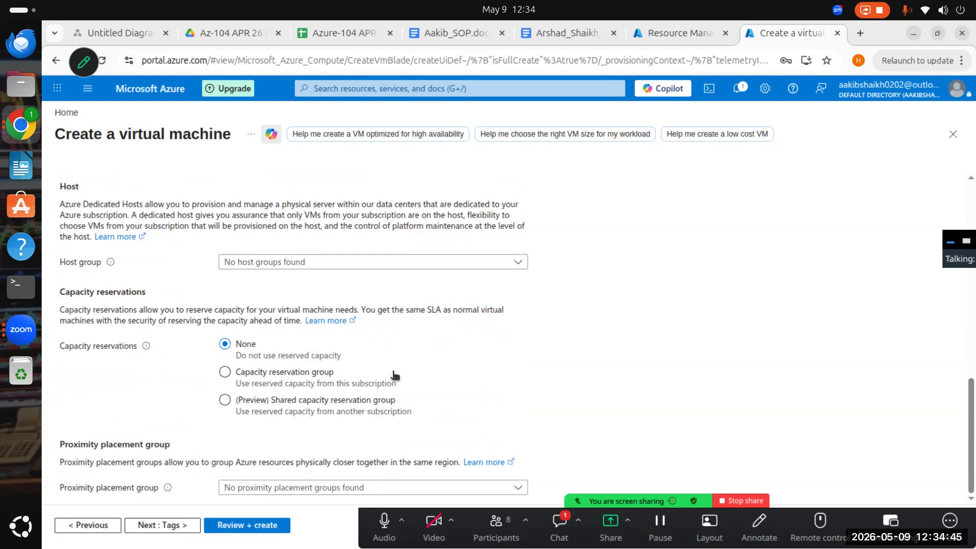
scroll(298, 304, up, 12)
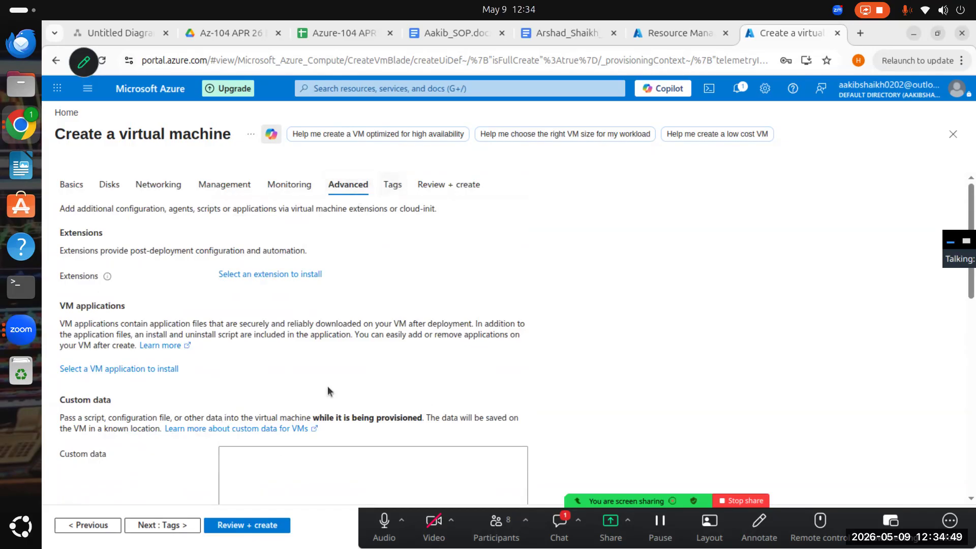
- Go to the tags and add the tag Enviornment with the value Test, keeping all resource types selected
click(170, 527)
click(135, 284)
click(129, 312)
click(292, 284)
text(Test)
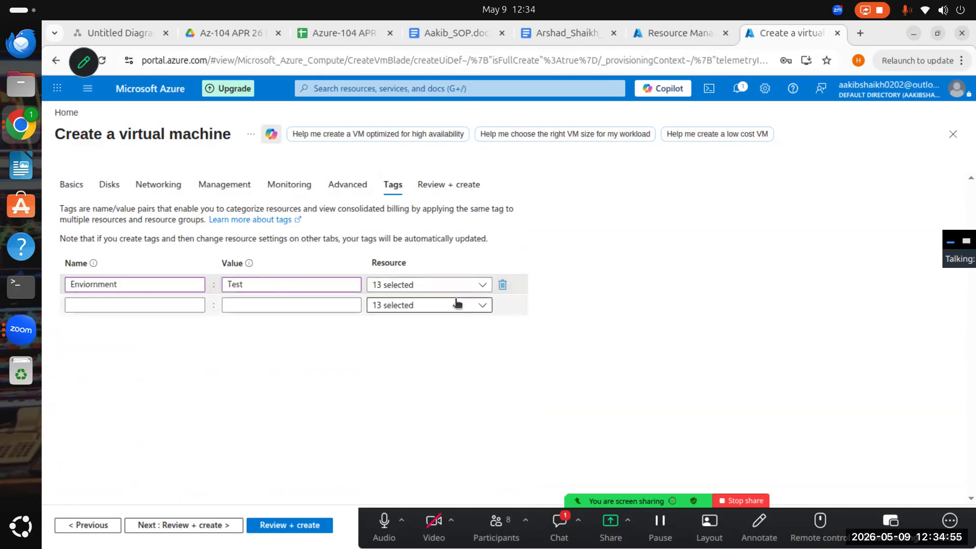
click(442, 285)
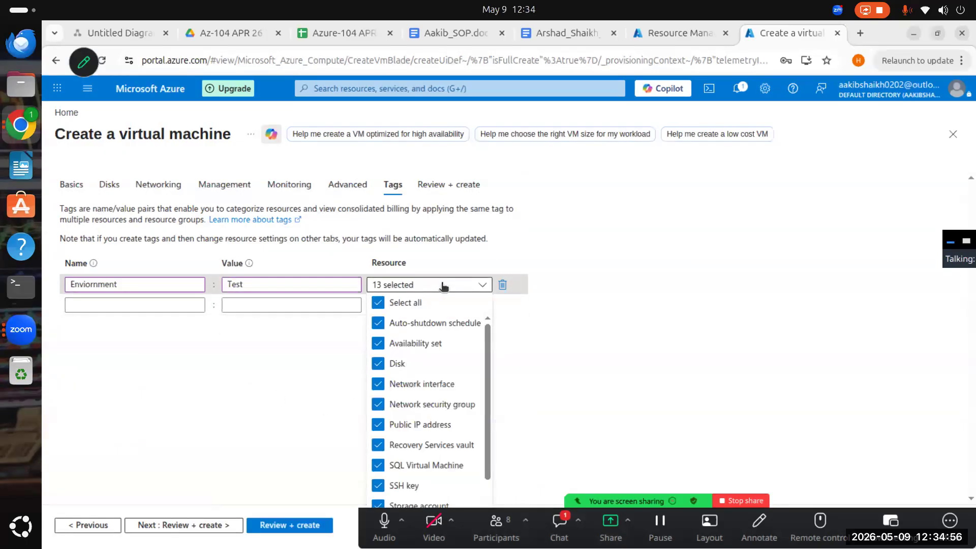
click(575, 362)
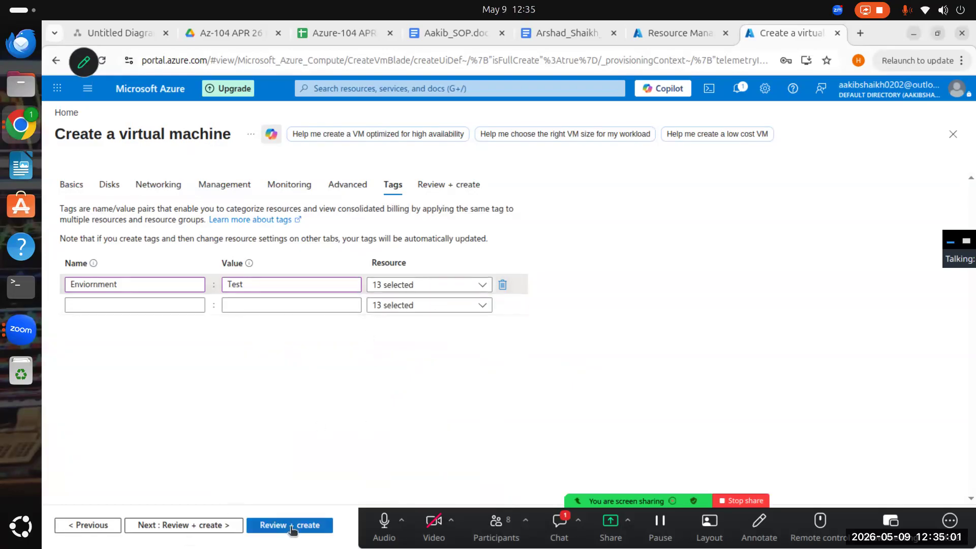
- Go to the final review, wait for the validation to finish and create the virtual machine
click(206, 527)
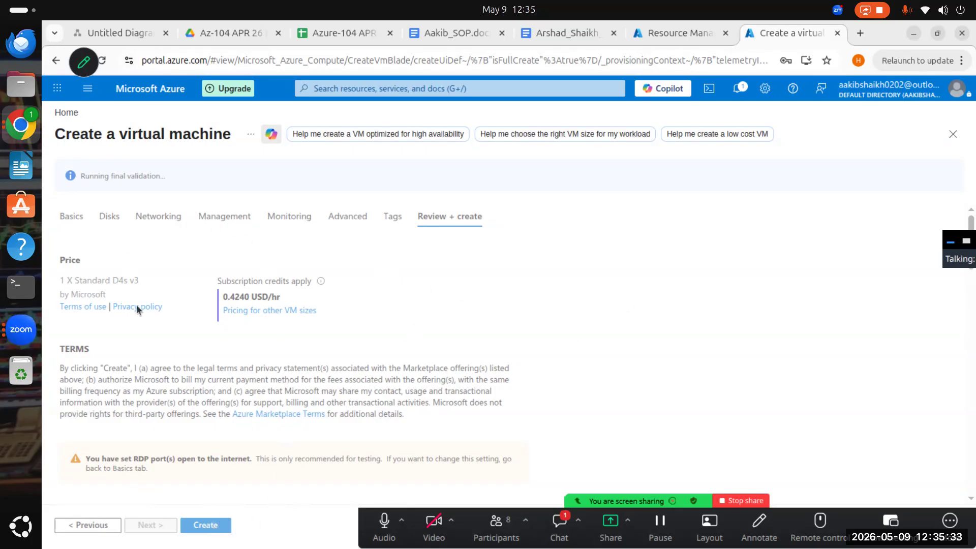
drag(81, 176, 166, 176)
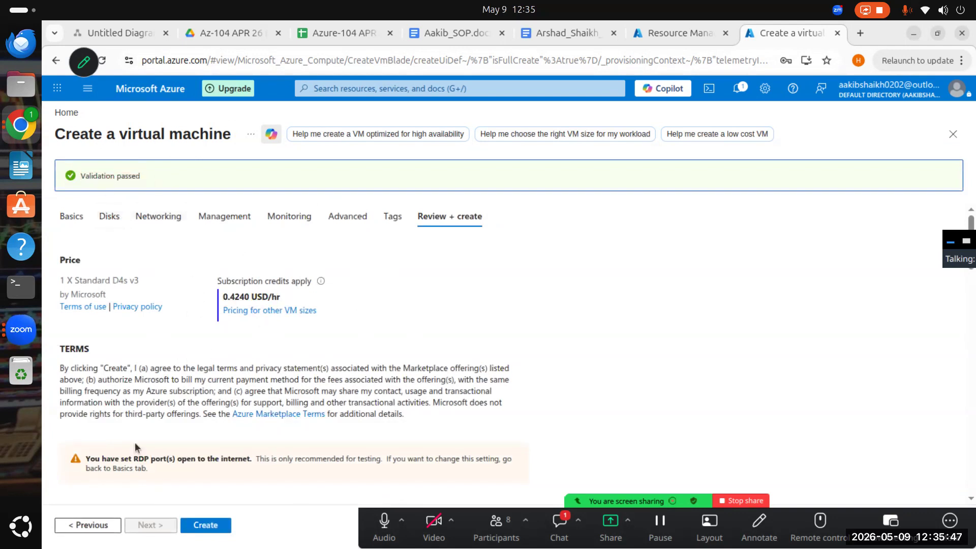
click(216, 528)
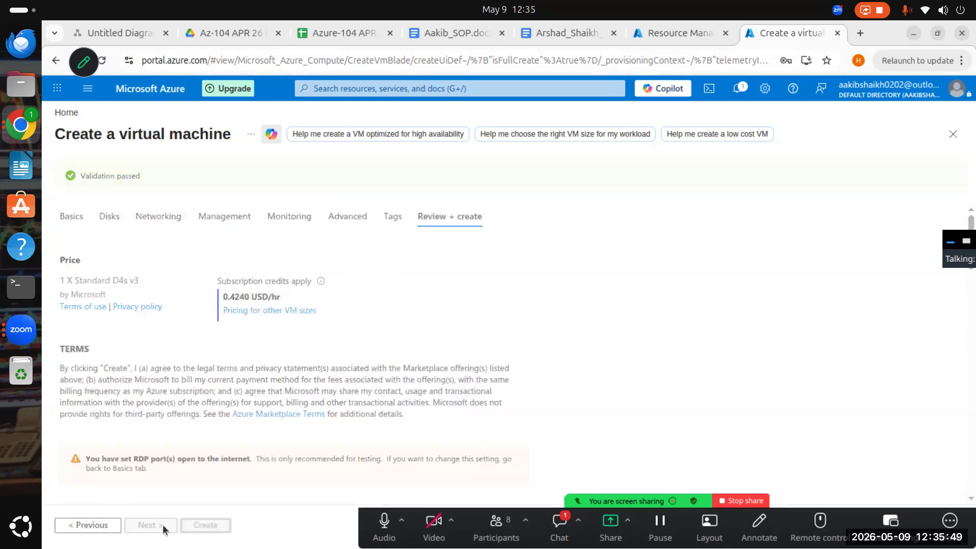
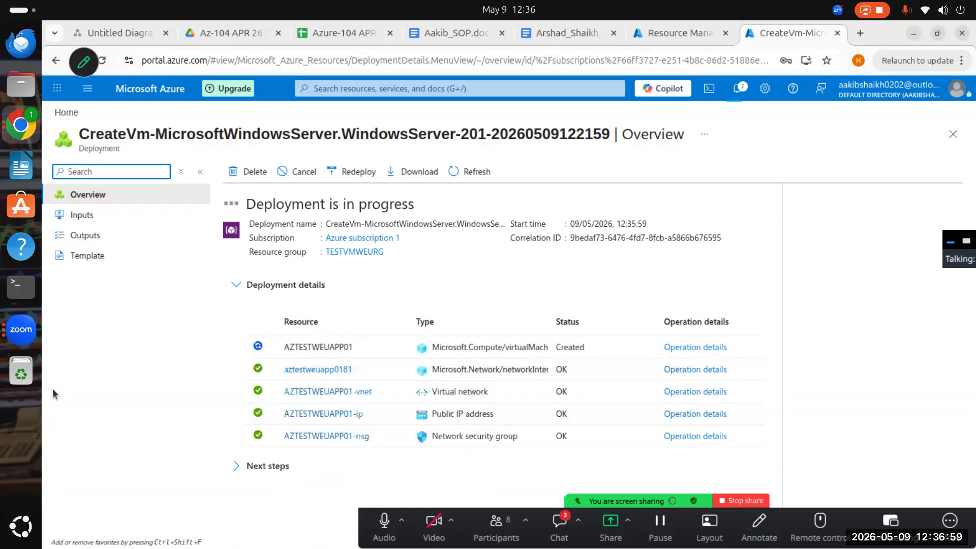
- Open the meeting chat, read the newest participant messages and close the chat
click(560, 526)
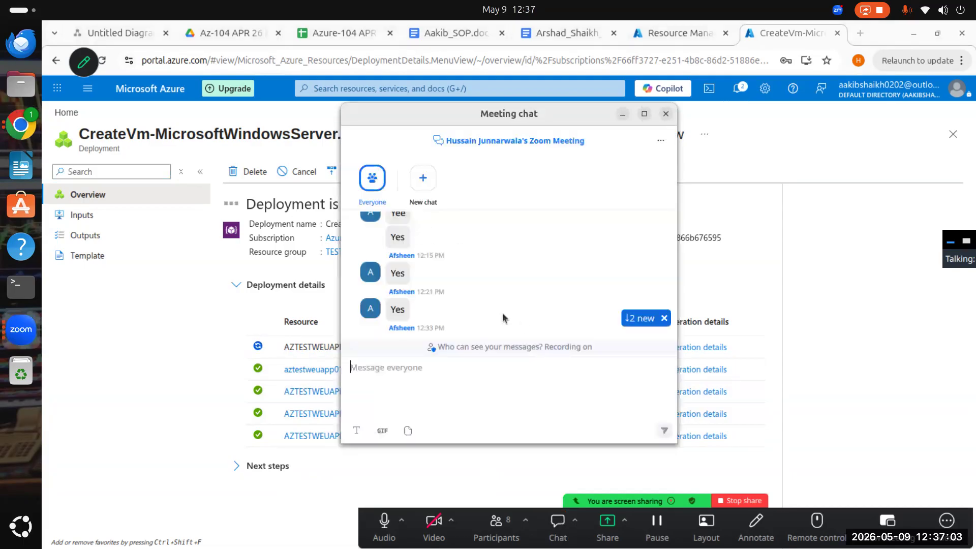
scroll(536, 229, up, 2)
scroll(497, 275, down, 4)
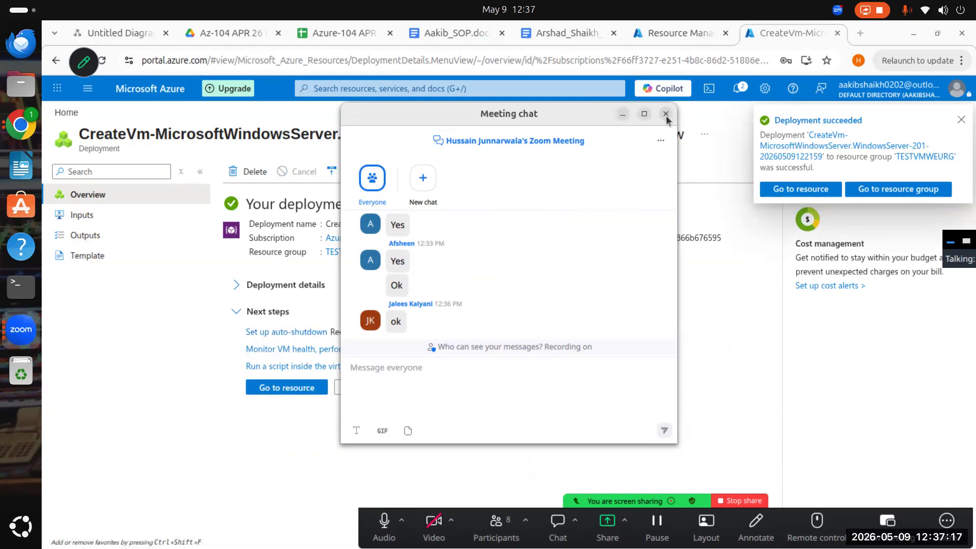
click(617, 116)
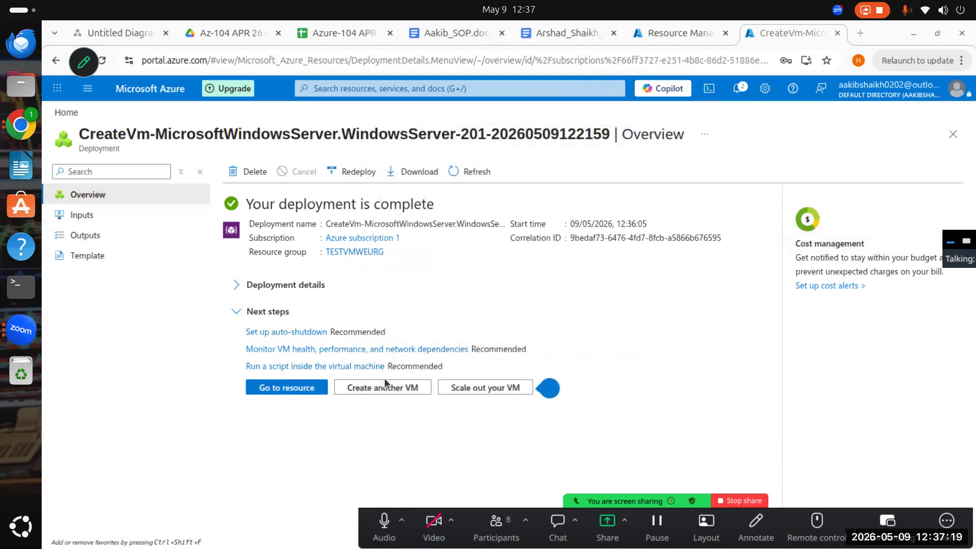
- Go to the deployed virtual machine, examine its essentials and properties, and copy its primary NIC public IP address
click(298, 386)
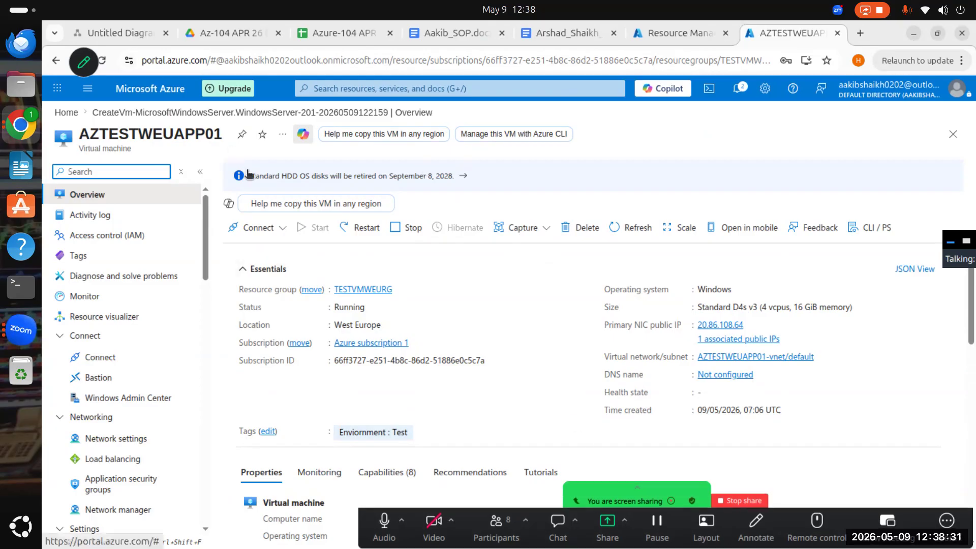
drag(129, 135, 81, 130)
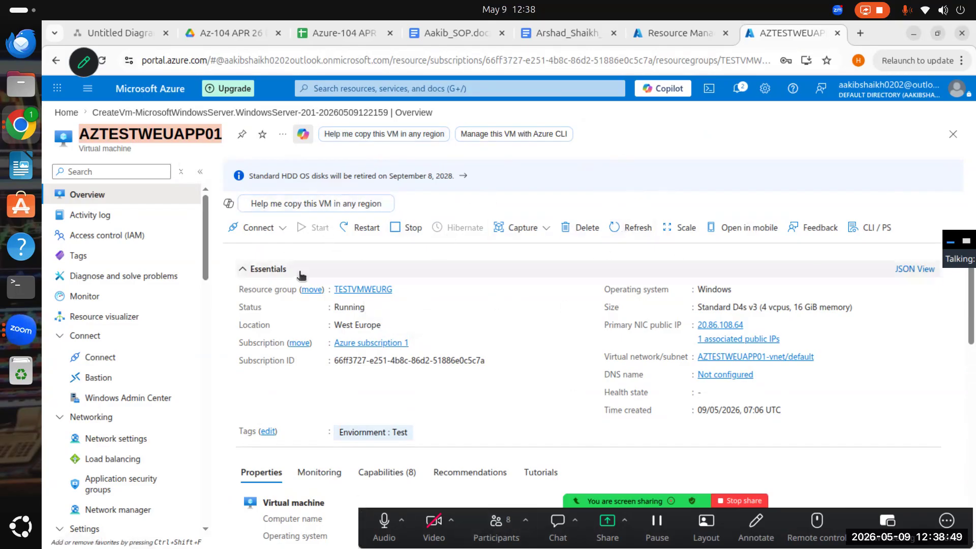
scroll(616, 405, down, 3)
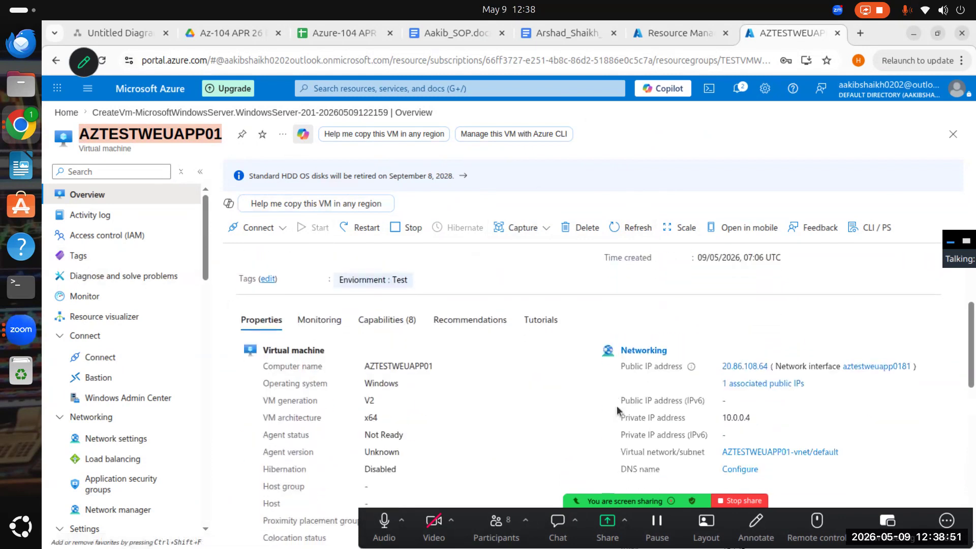
scroll(617, 405, down, 7)
scroll(838, 399, up, 6)
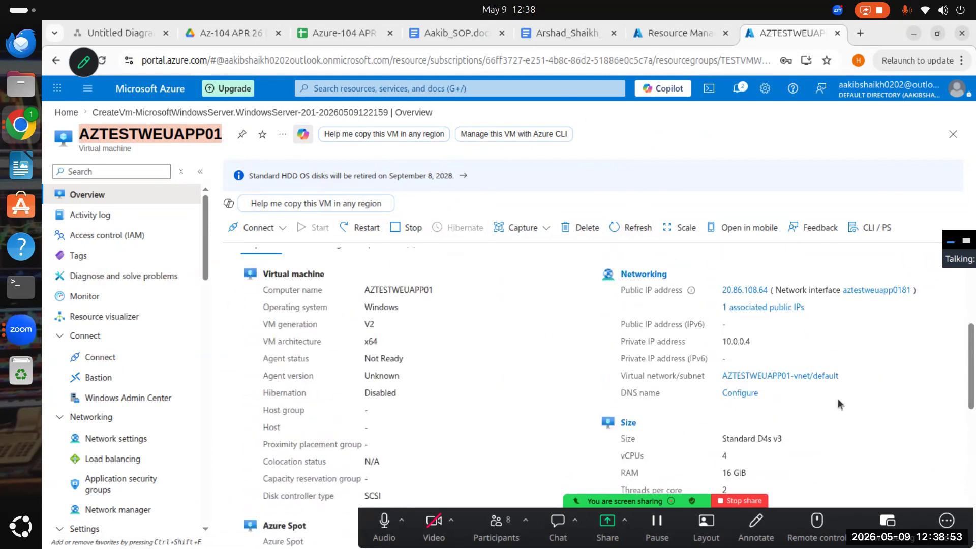
scroll(838, 399, up, 4)
scroll(718, 329, down, 2)
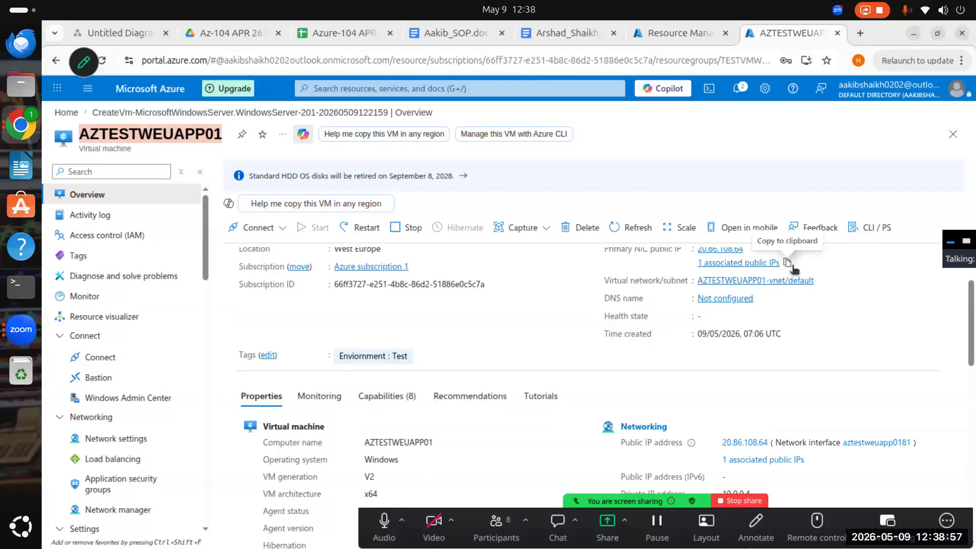
scroll(794, 275, up, 2)
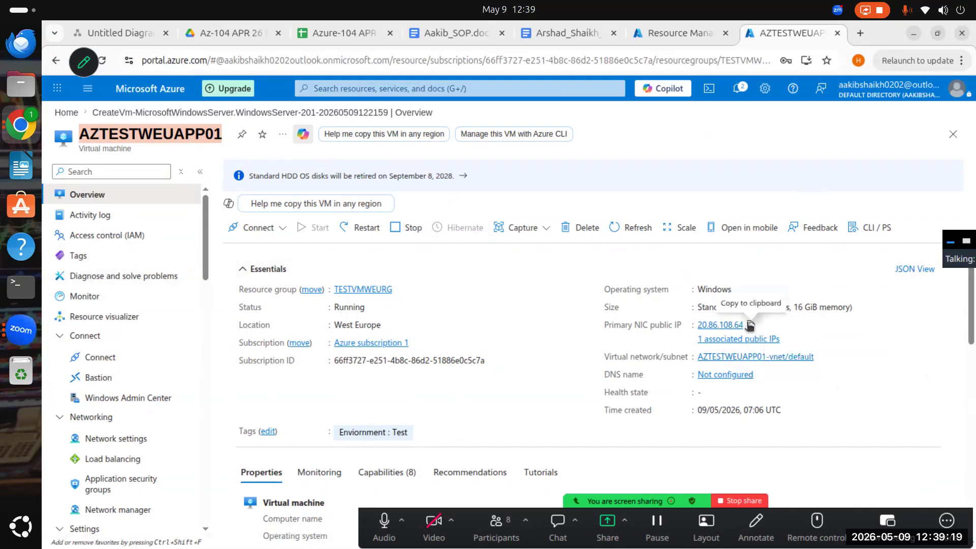
click(751, 326)
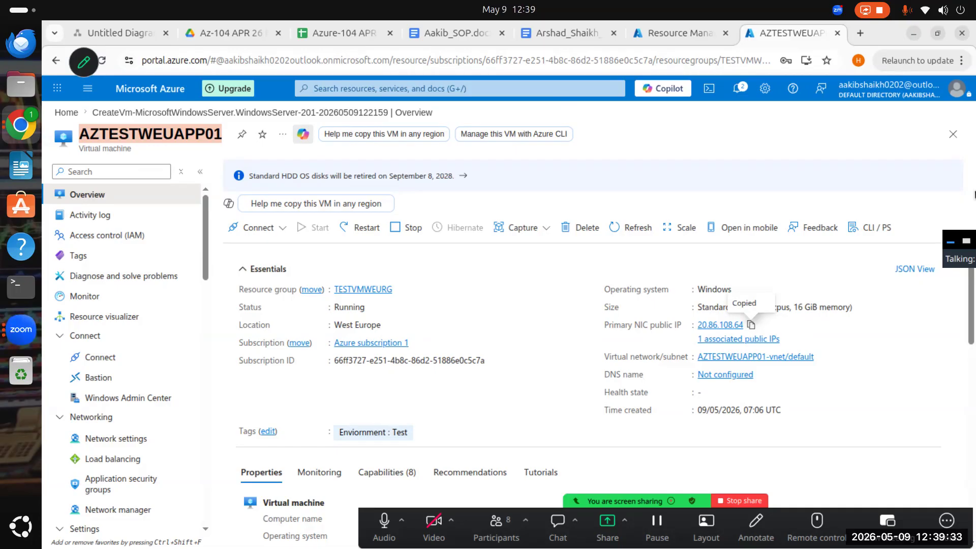
- Let all meeting participants share their screens and allow the request for multiple presenters at the same time
click(624, 520)
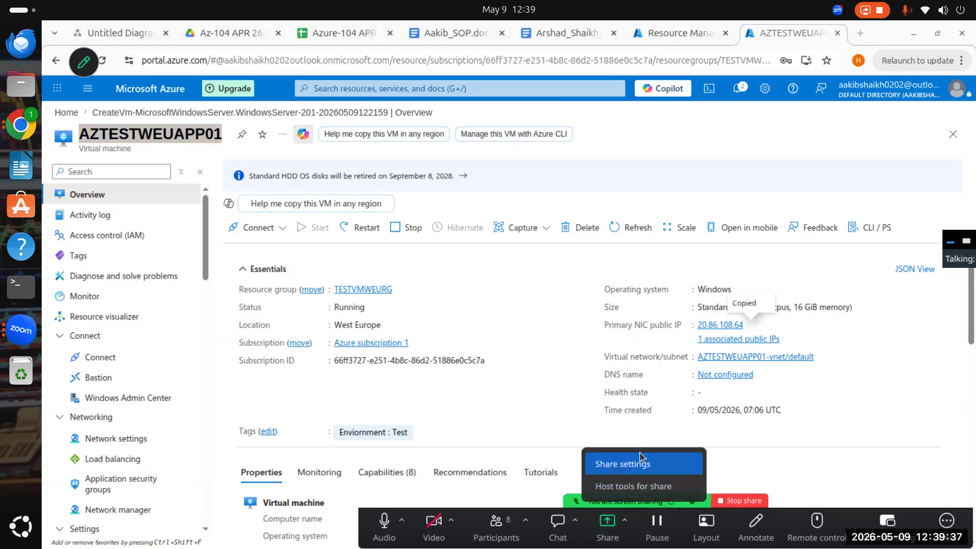
click(647, 487)
click(531, 216)
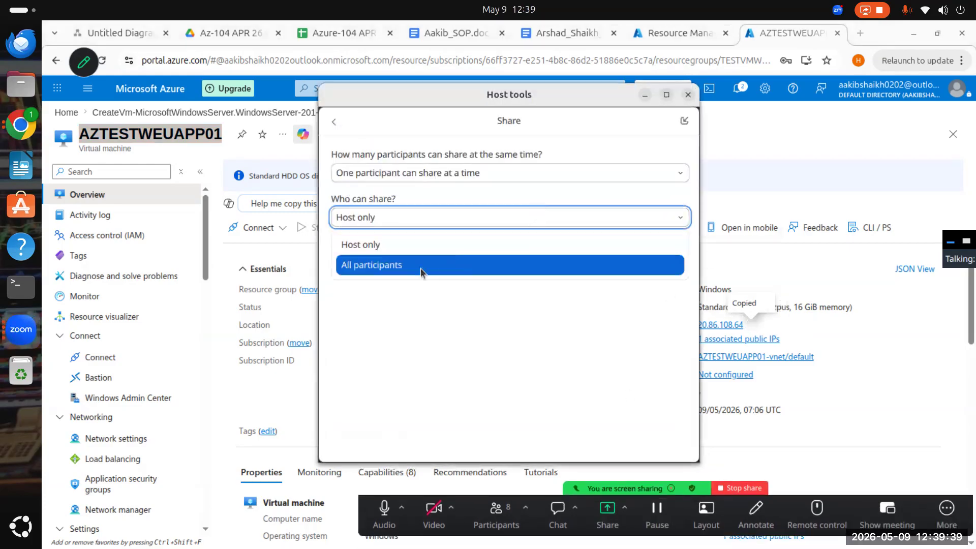
click(420, 266)
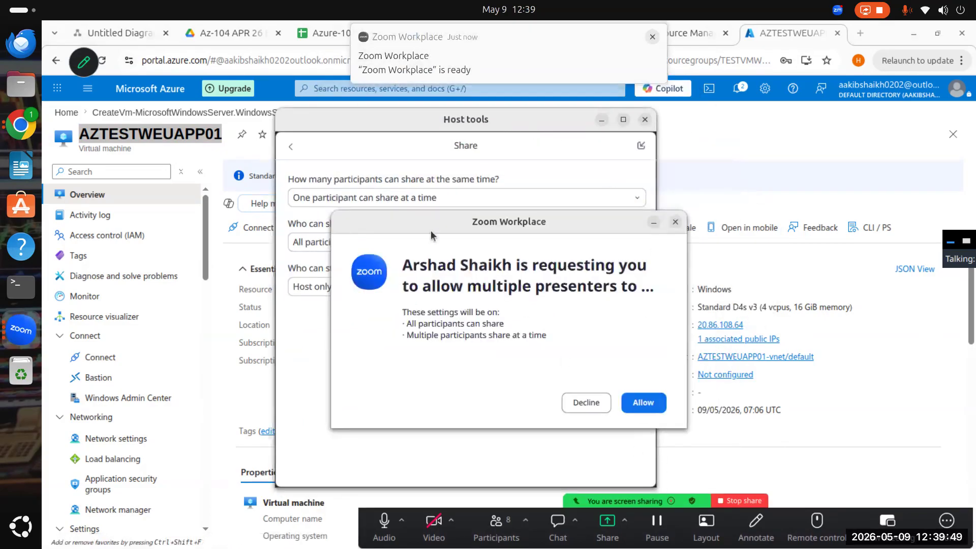
click(643, 405)
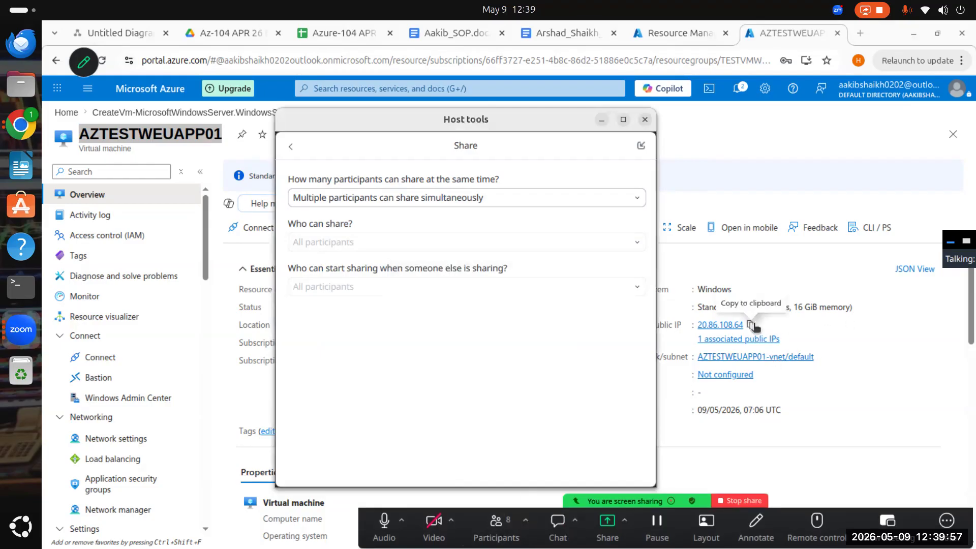
- Copy the virtual machine's primary NIC public IP address again and open the meeting chat
click(754, 325)
click(559, 524)
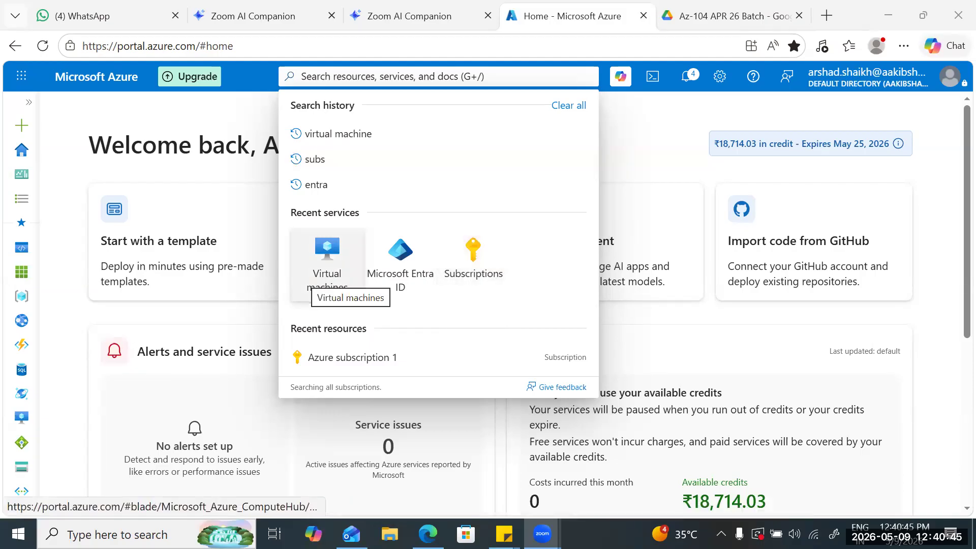
- Open AZTESTWEUAPP01 from the virtual machines list and copy its primary NIC public IP address
click(327, 262)
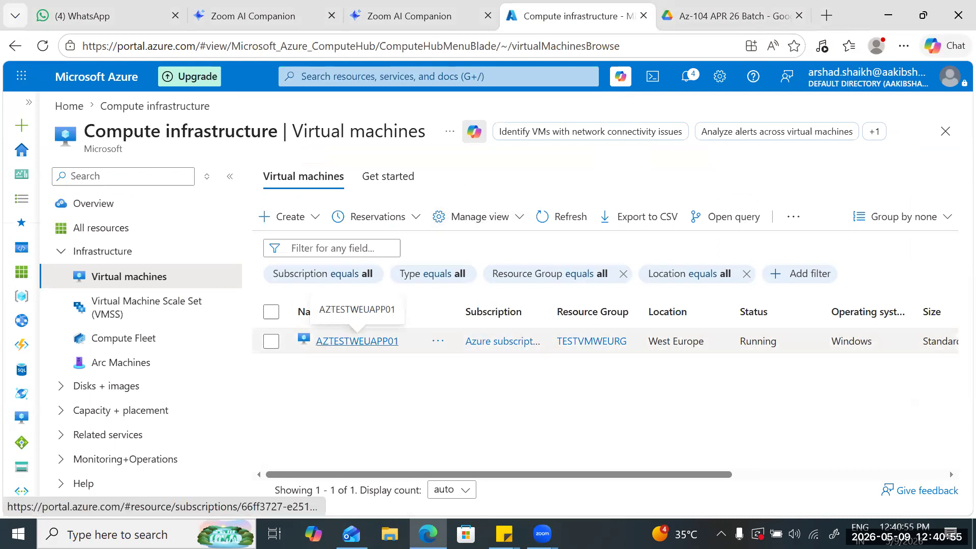
click(336, 341)
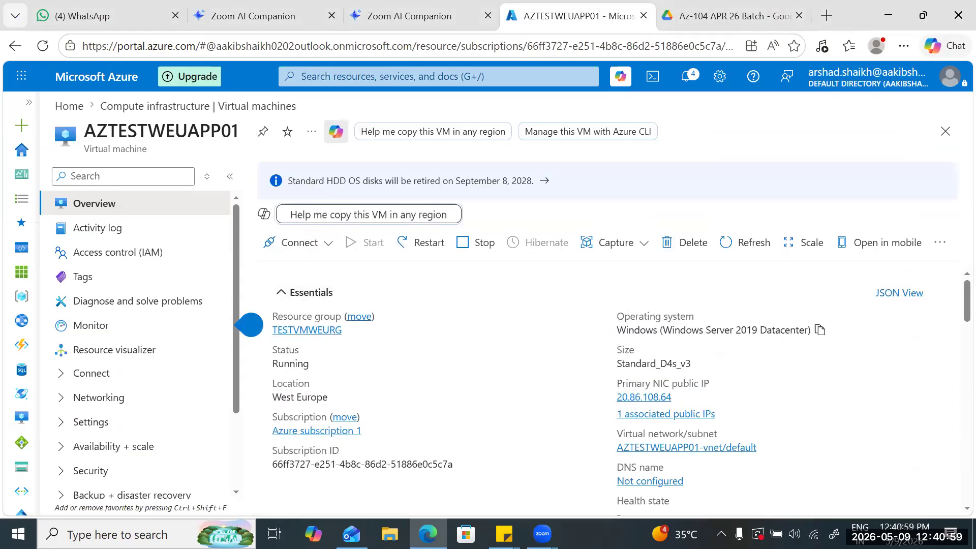
scroll(717, 351, down, 1)
scroll(717, 351, up, 1)
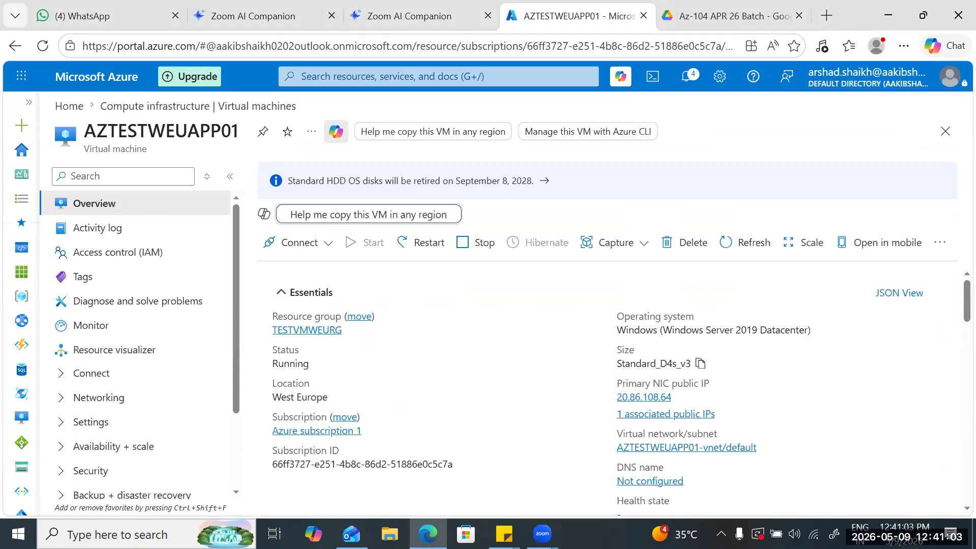
scroll(661, 325, down, 1)
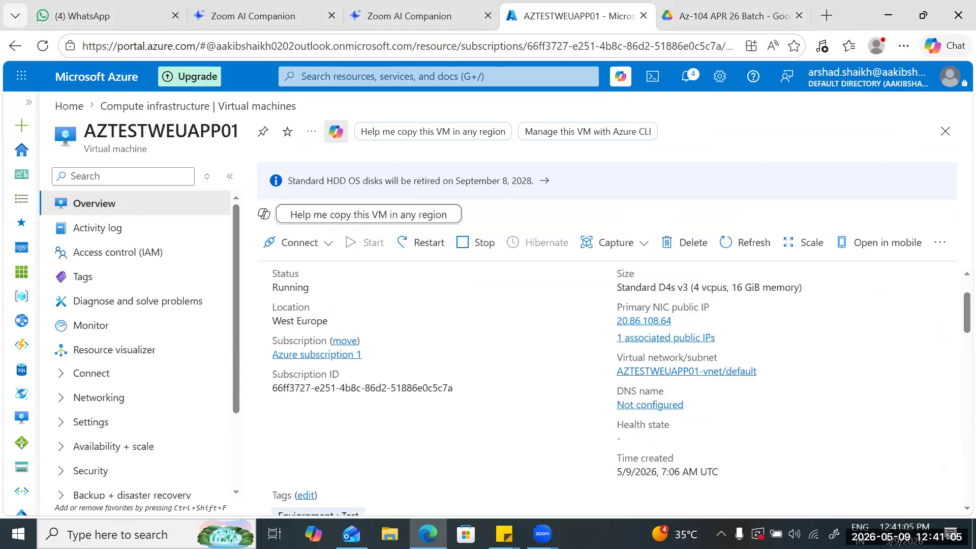
click(681, 321)
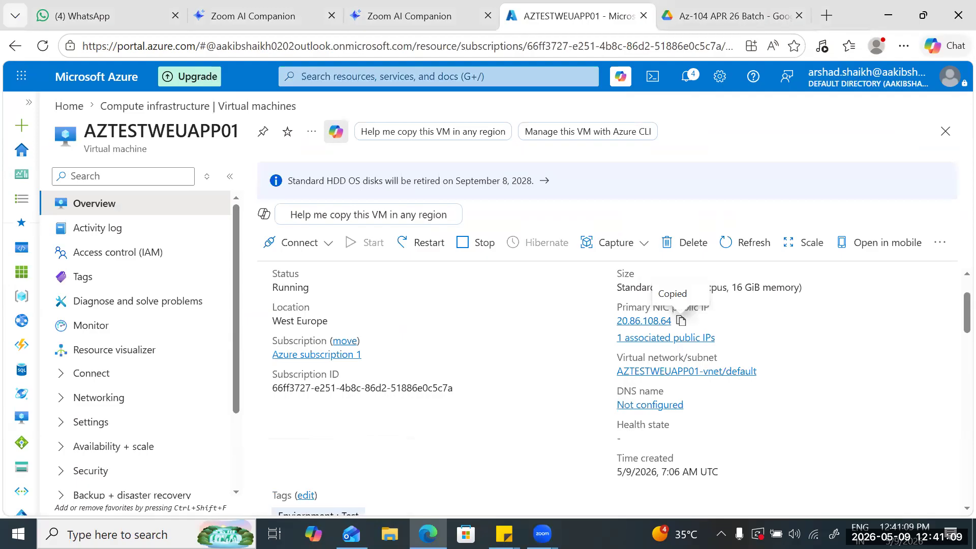
scroll(681, 321, down, 1)
scroll(610, 386, up, 1)
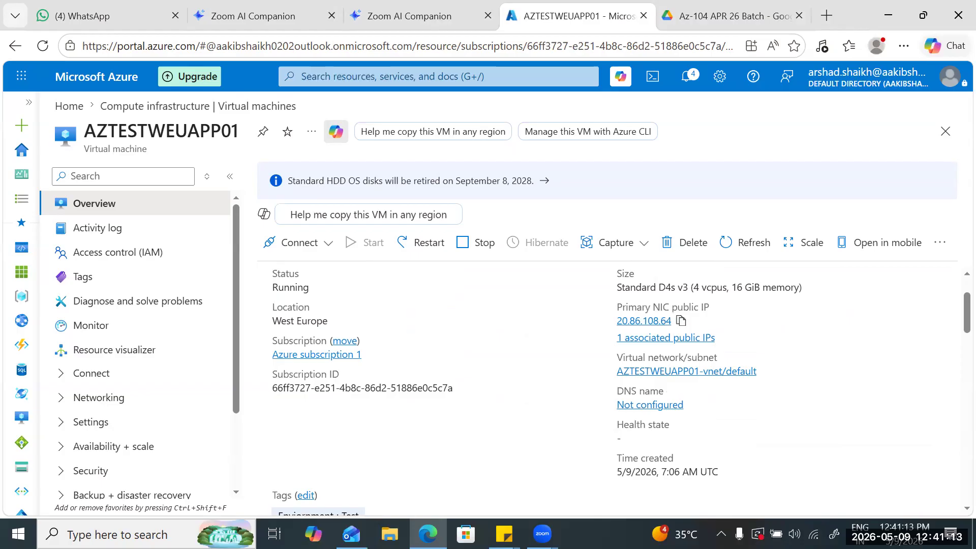
click(682, 321)
- Examine the virtual machine's overview, including its tags, computer details, networking and size properties
scroll(681, 321, down, 2)
scroll(681, 321, up, 2)
scroll(127, 290, down, 2)
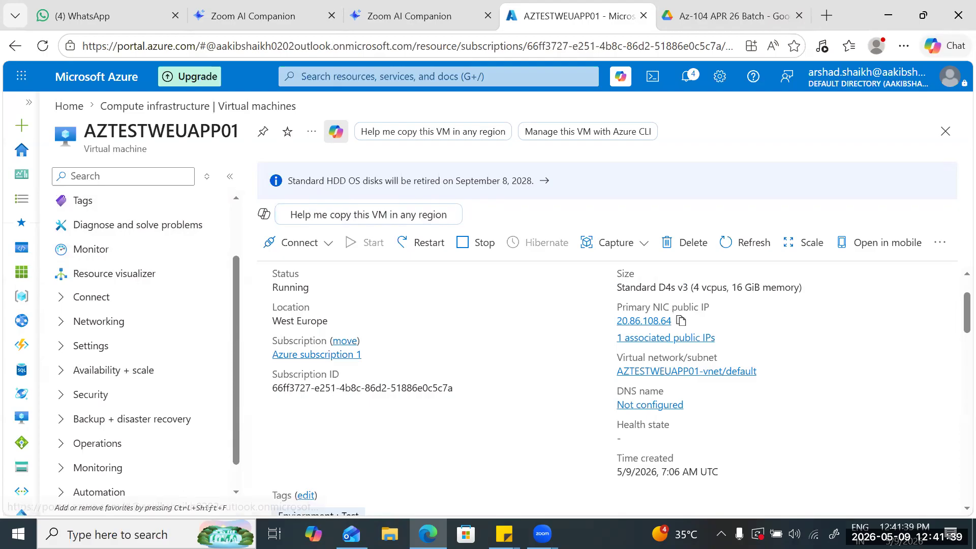
scroll(610, 386, down, 2)
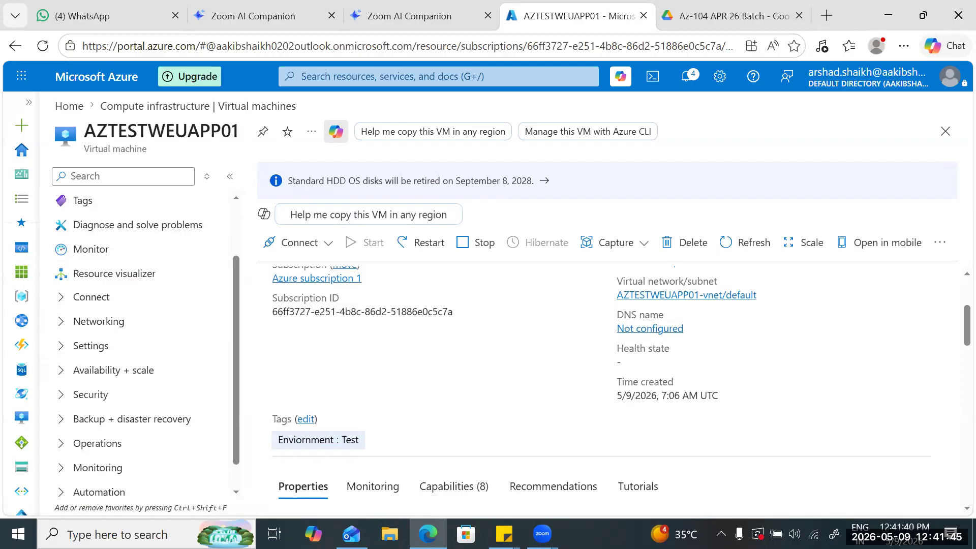
scroll(607, 389, down, 3)
scroll(135, 374, up, 2)
scroll(607, 389, down, 5)
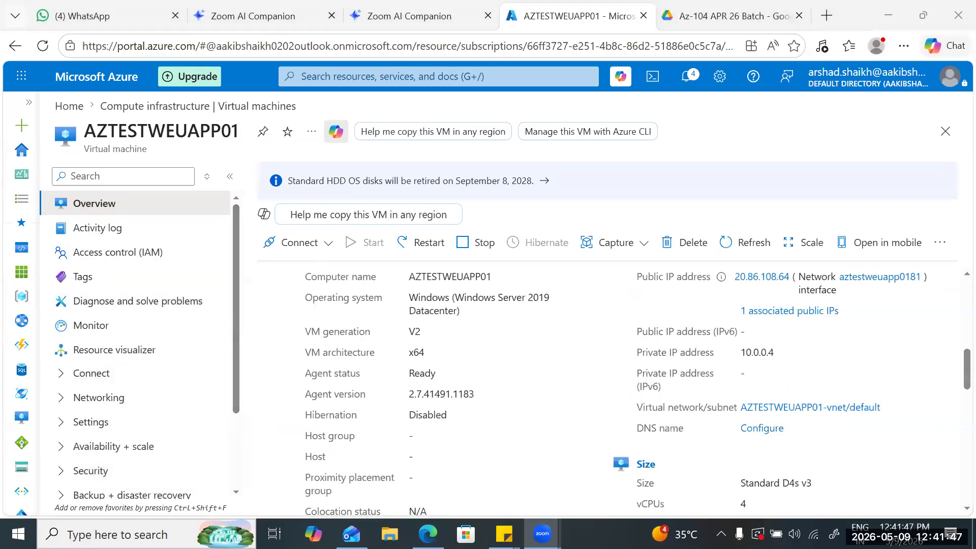
scroll(135, 343, down, 1)
scroll(135, 343, down, 1)
scroll(607, 389, down, 6)
scroll(607, 389, up, 4)
scroll(608, 389, up, 10)
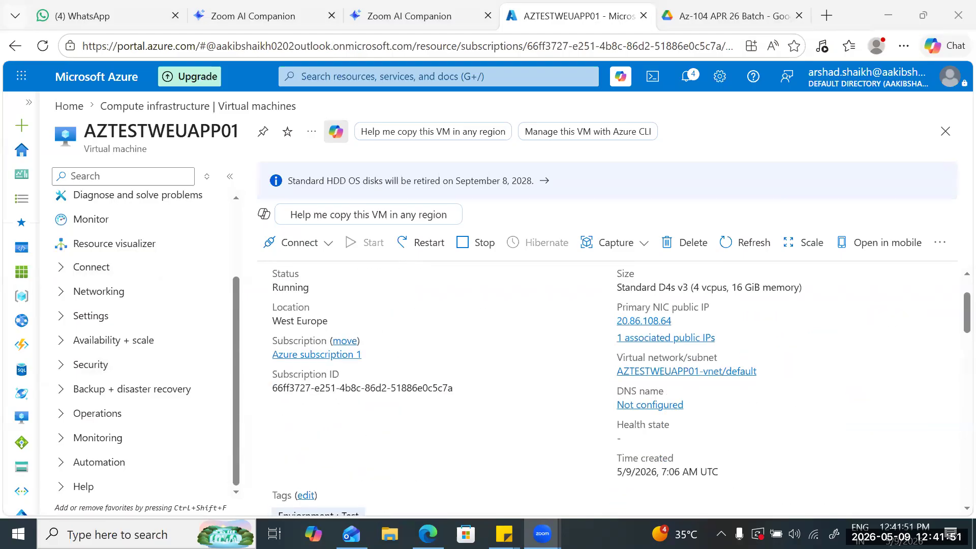
click(439, 76)
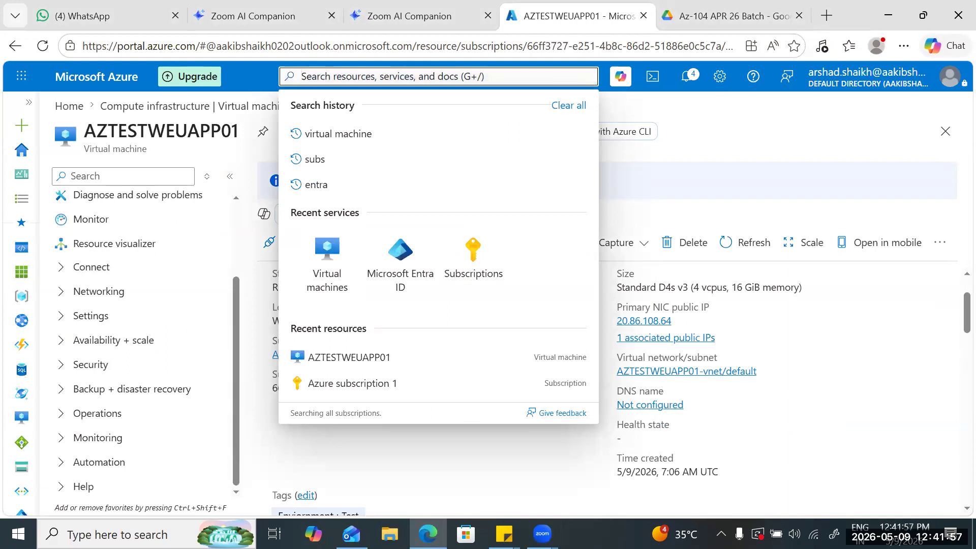
click(722, 427)
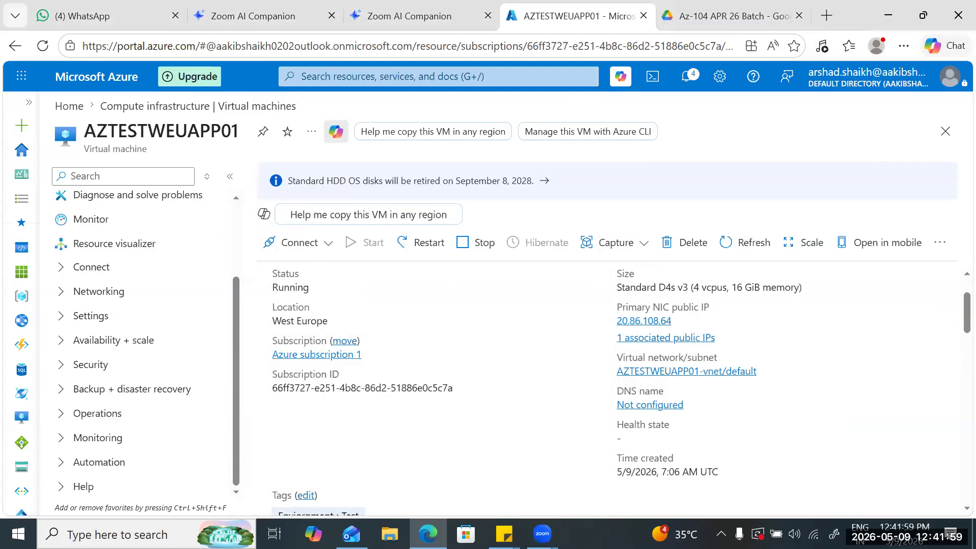
scroll(622, 391, down, 3)
scroll(621, 391, up, 3)
- Search Windows for mstsc and launch Remote Desktop Connection
key(super)
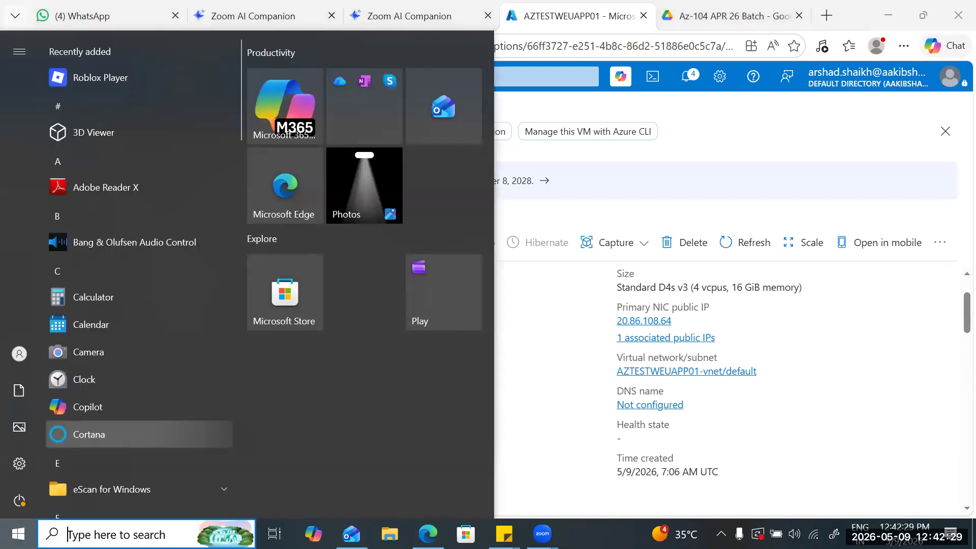
text(cm)
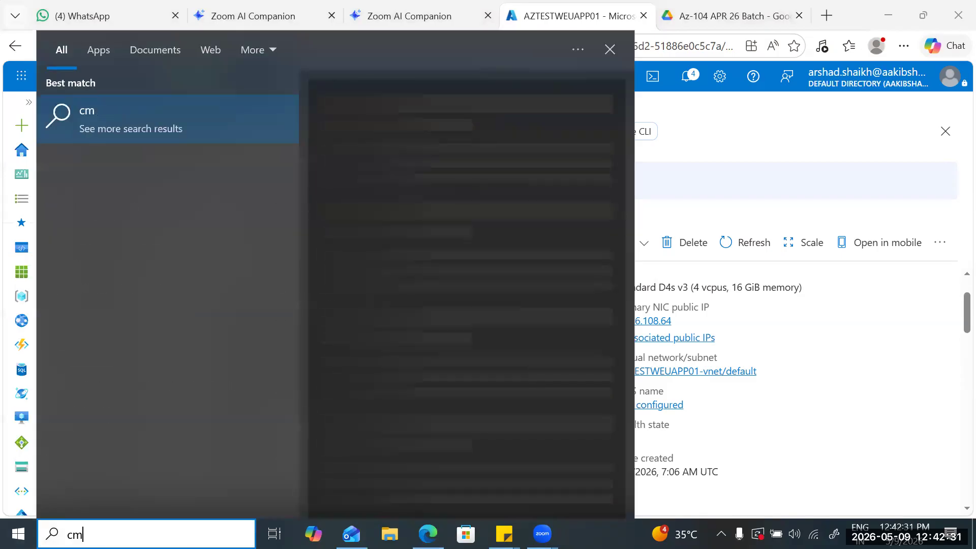
key(BackSpace)
key(BackSpace)
text(ms)
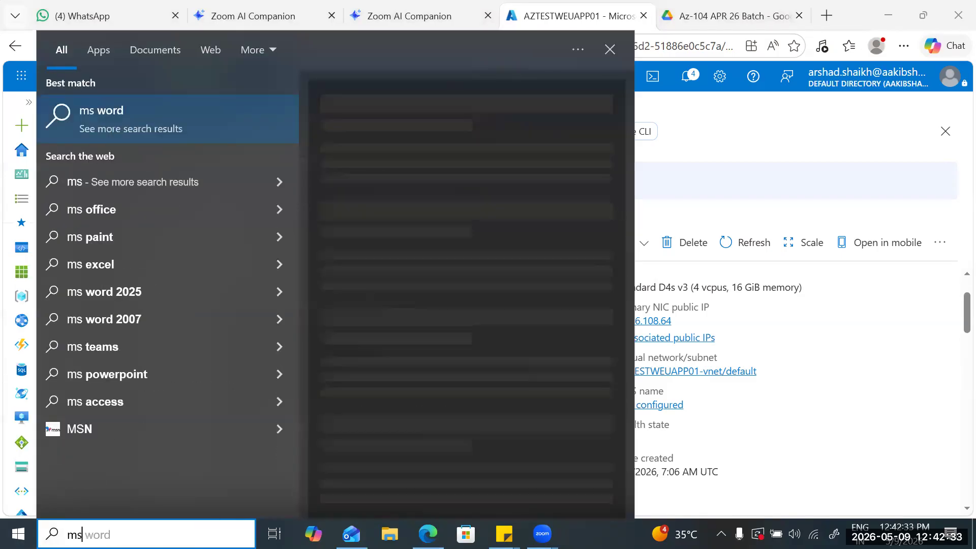
text(tsc)
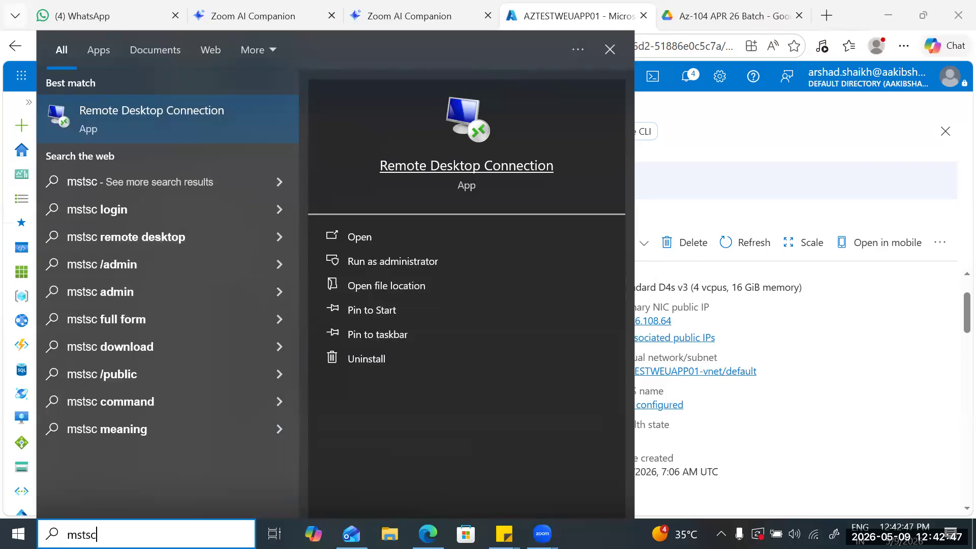
key(Return)
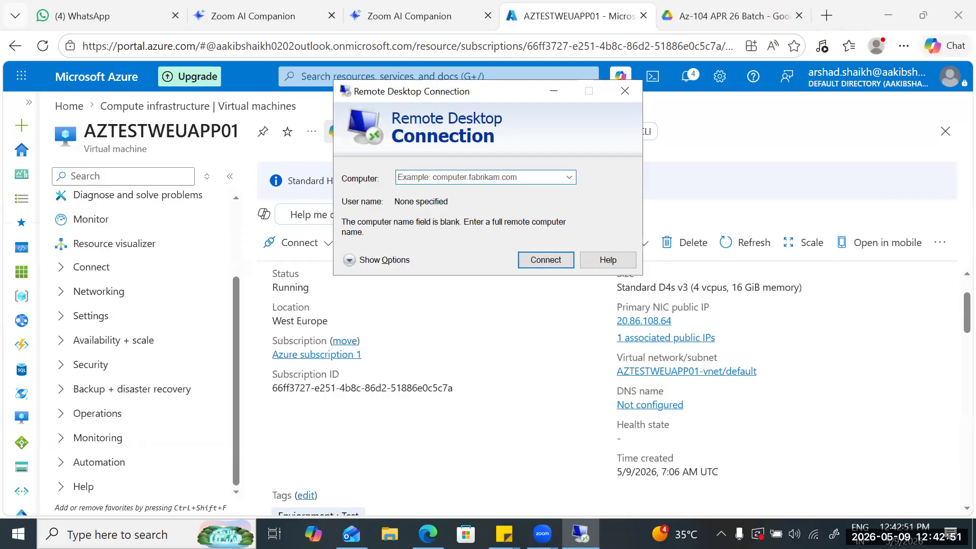
- Start a remote connection to 20.86.108.64 and enter azureuser as the user name
key(ctrl+v)
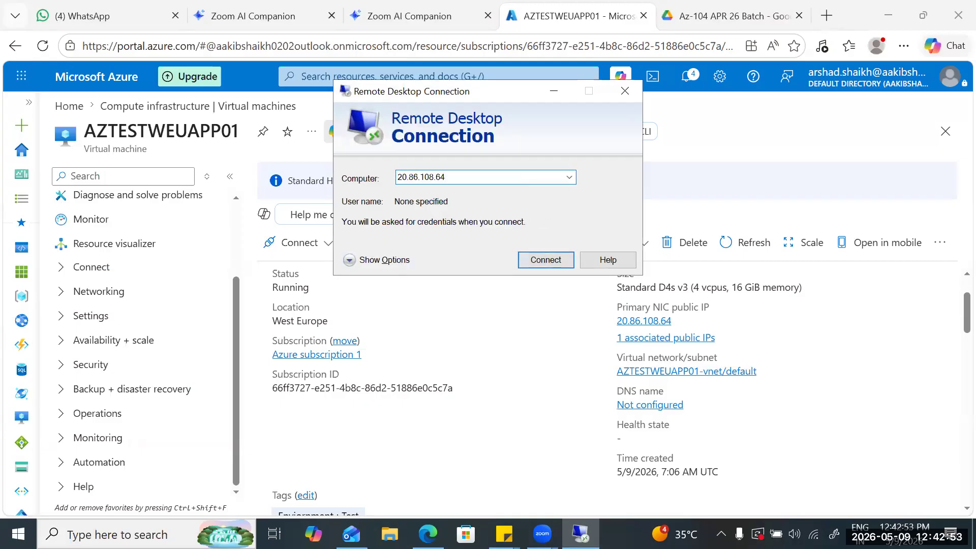
key(Return)
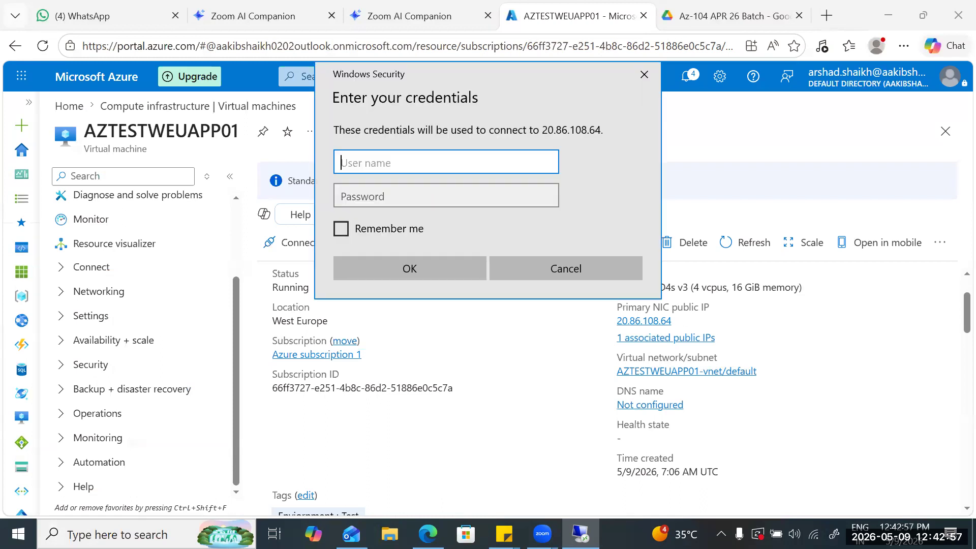
text(azure)
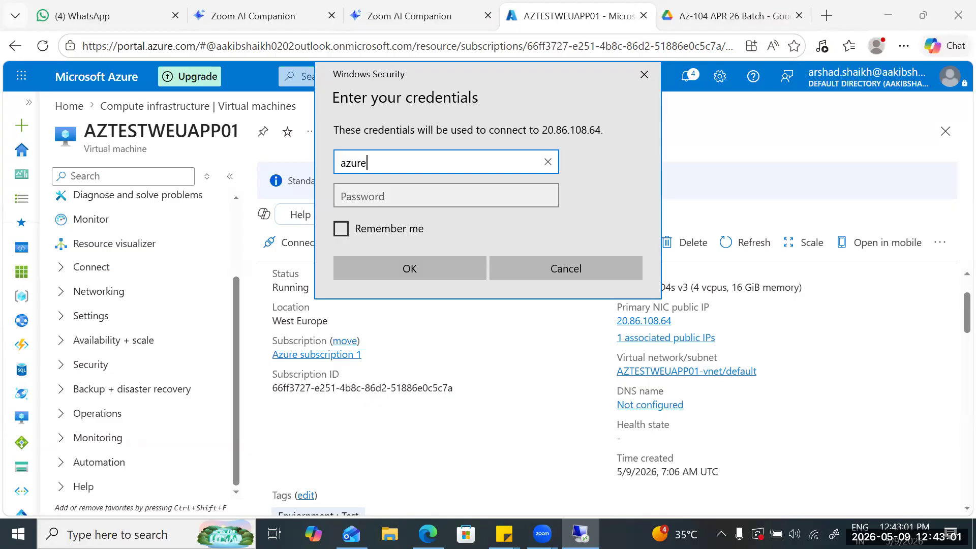
text(user)
key(Tab)
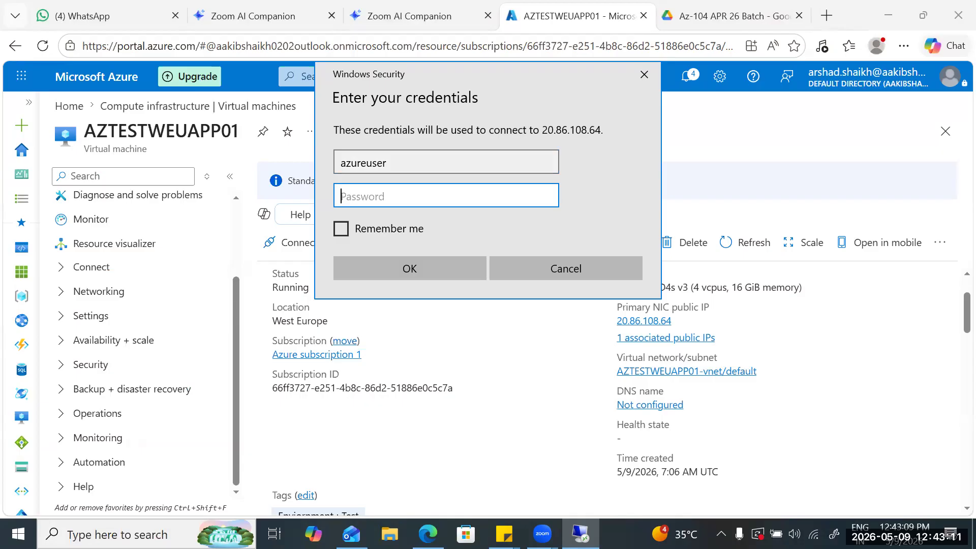
key(alt+Tab)
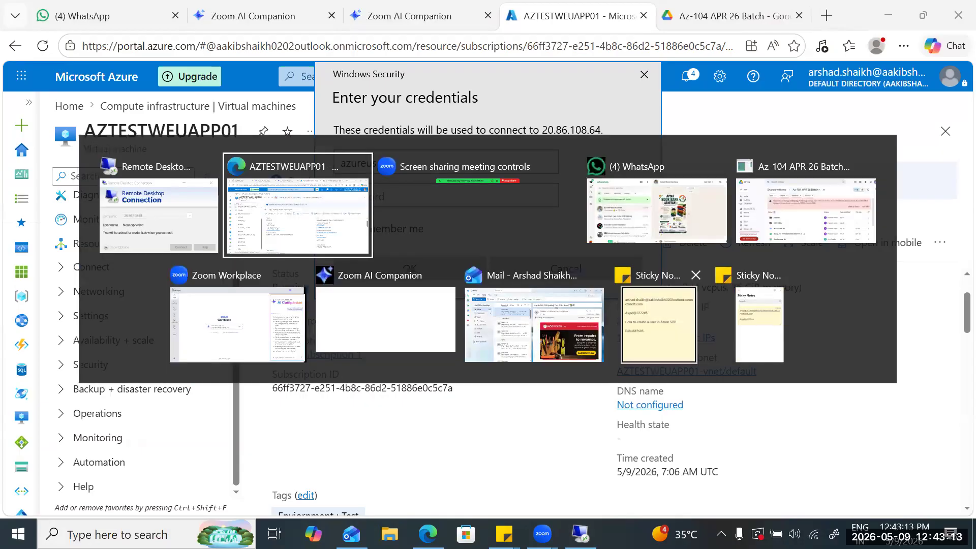
key(alt+Tab)
text(••••)
key(BackSpace)
key(BackSpace)
key(BackSpace)
key(BackSpace)
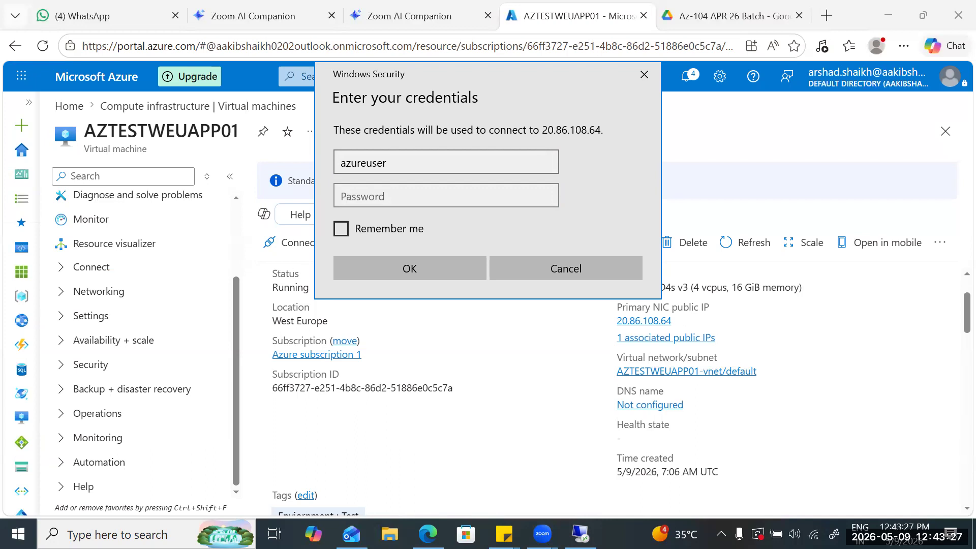
- Fill in the account password, submit the credentials and connect despite the certificate errors
click(388, 162)
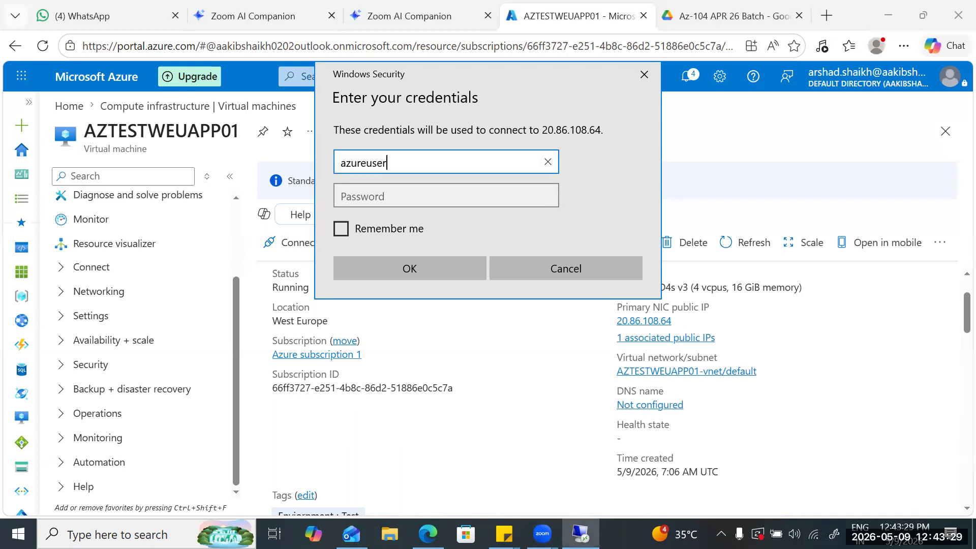
click(446, 196)
key(ctrl+v)
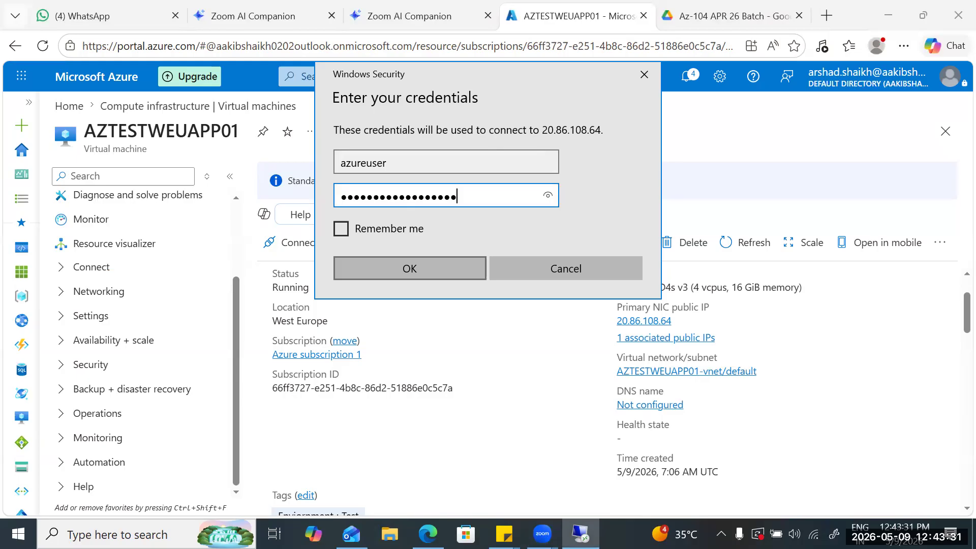
click(410, 269)
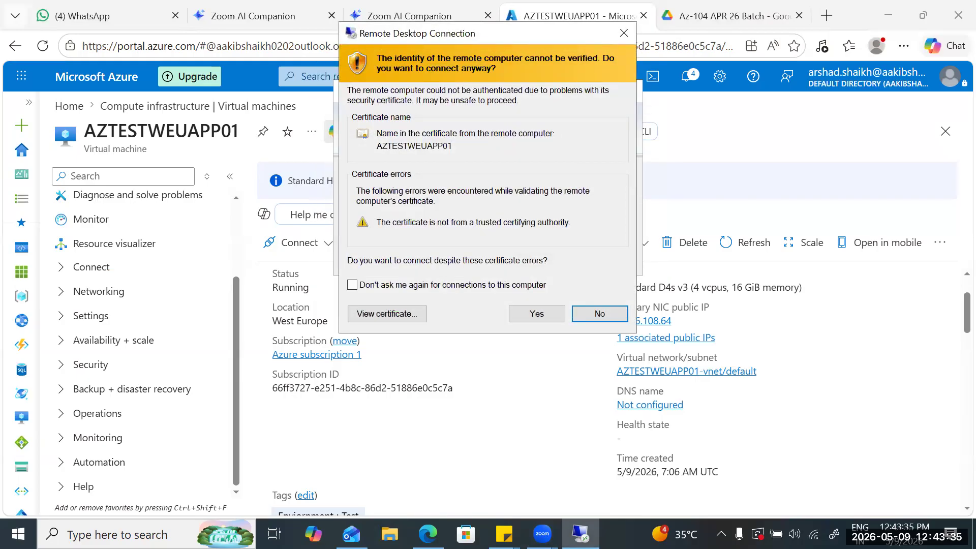
click(536, 313)
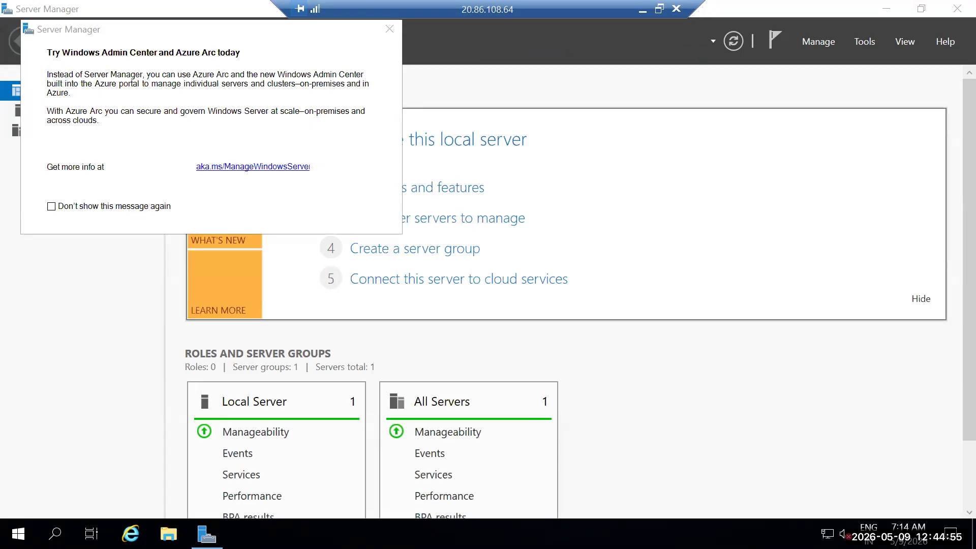
- Permanently dismiss the Windows Admin Center and Azure Arc notice and examine the dashboard's roles and server groups
click(51, 206)
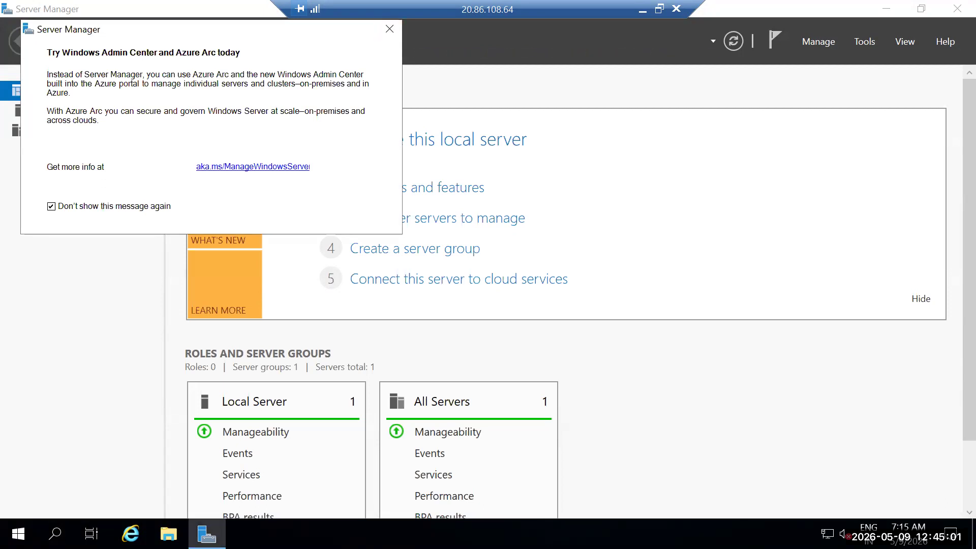
click(389, 28)
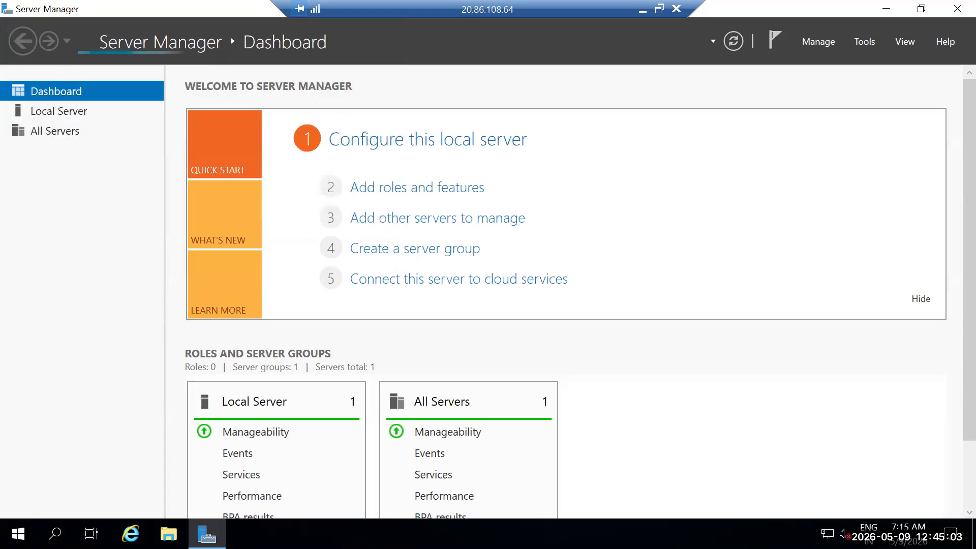
scroll(624, 31, down, 1)
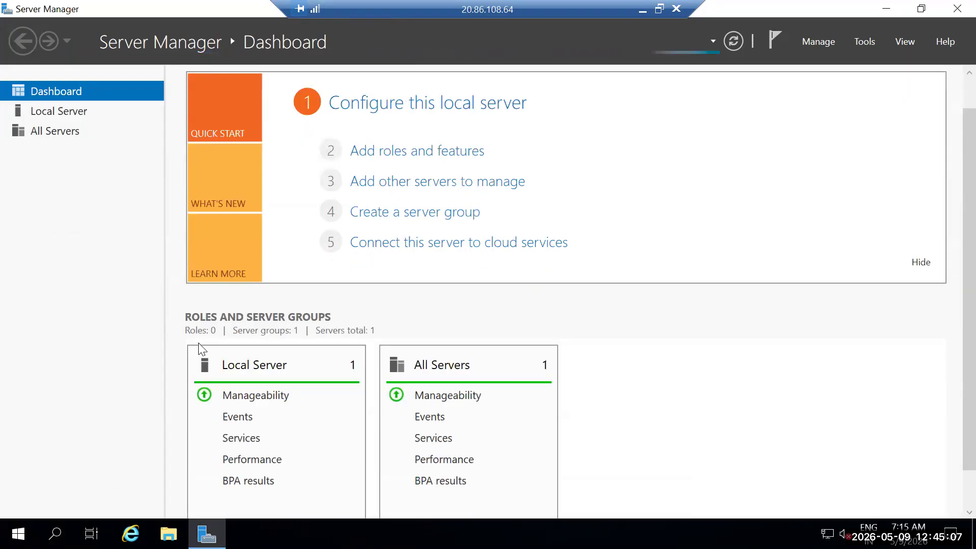
scroll(248, 412, up, 1)
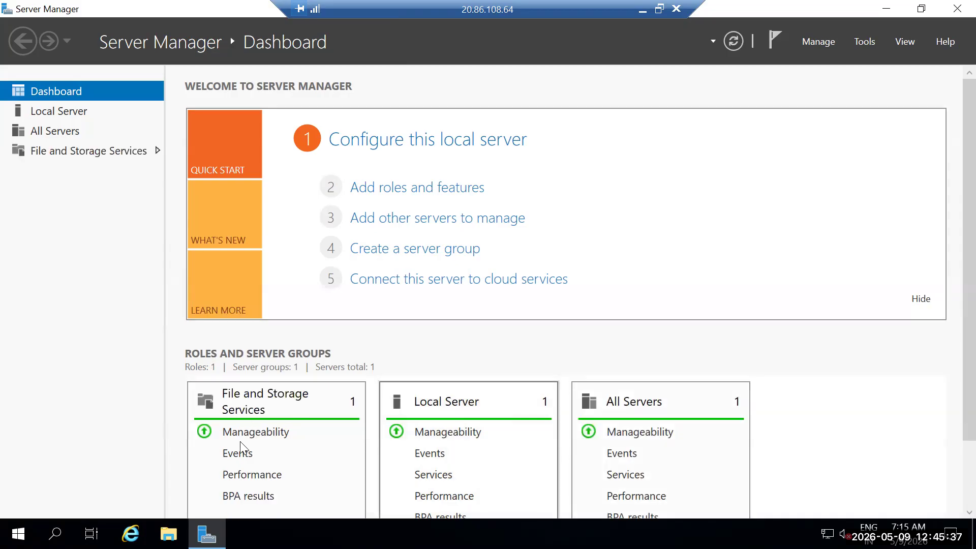
scroll(445, 308, down, 1)
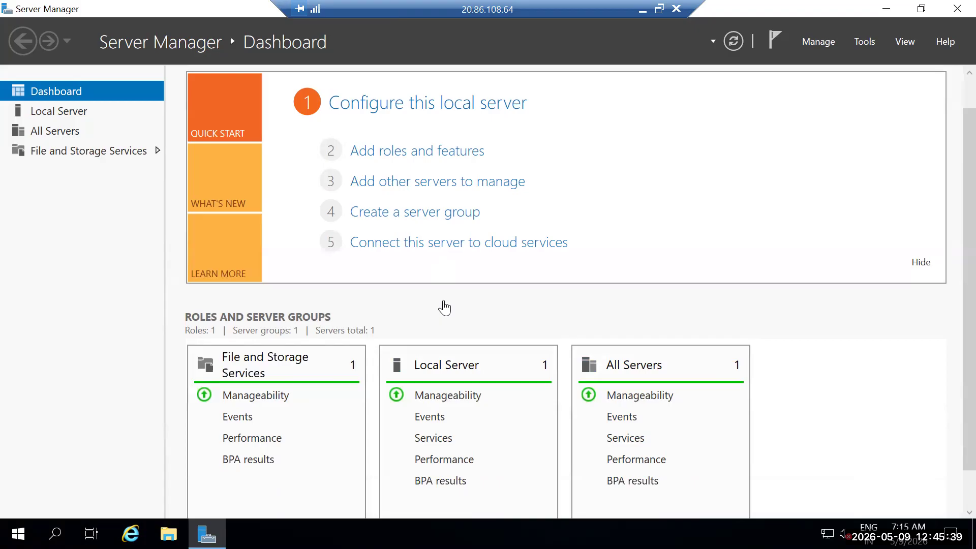
scroll(445, 307, down, 1)
scroll(443, 305, up, 3)
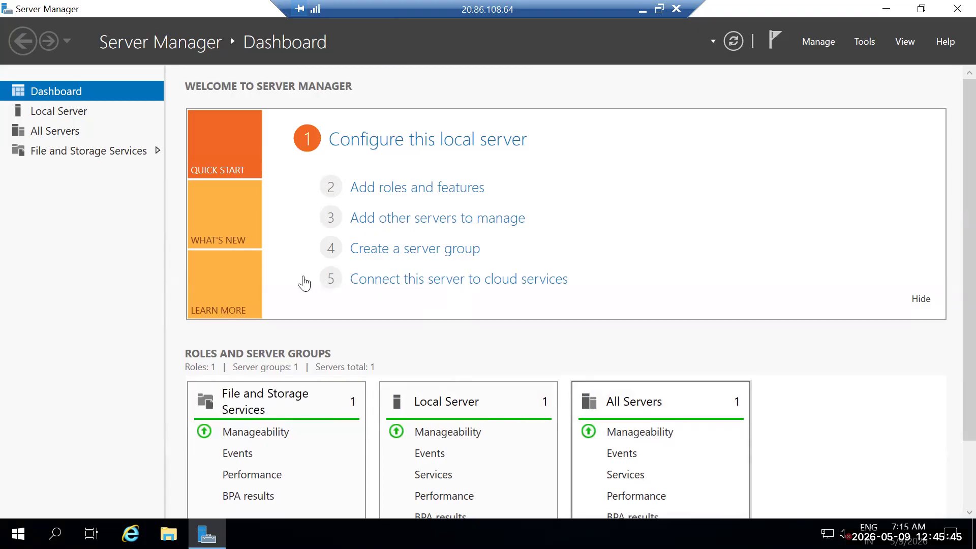
scroll(390, 278, down, 1)
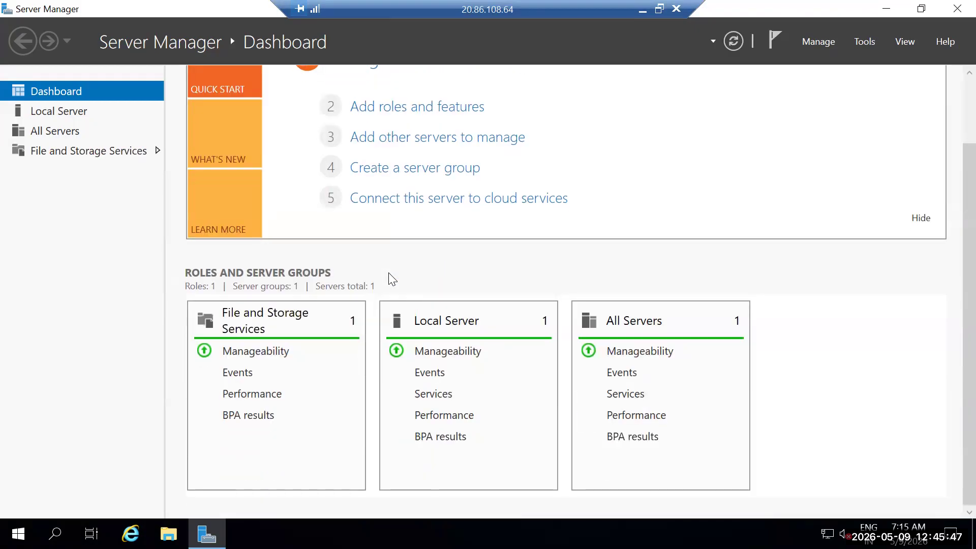